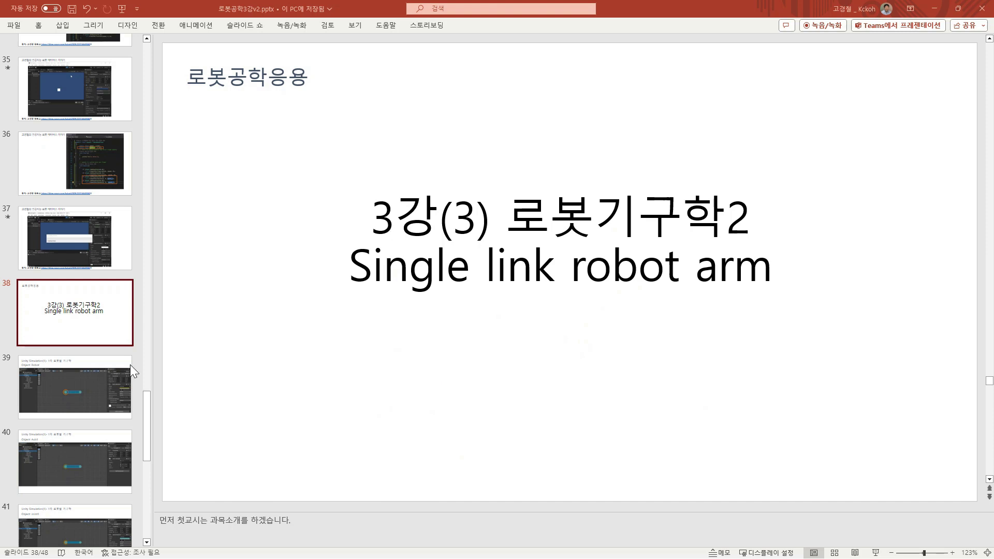
Open slide 39 on the Robot object and examine the single-link arm's hierarchy and settings.
click(95, 383)
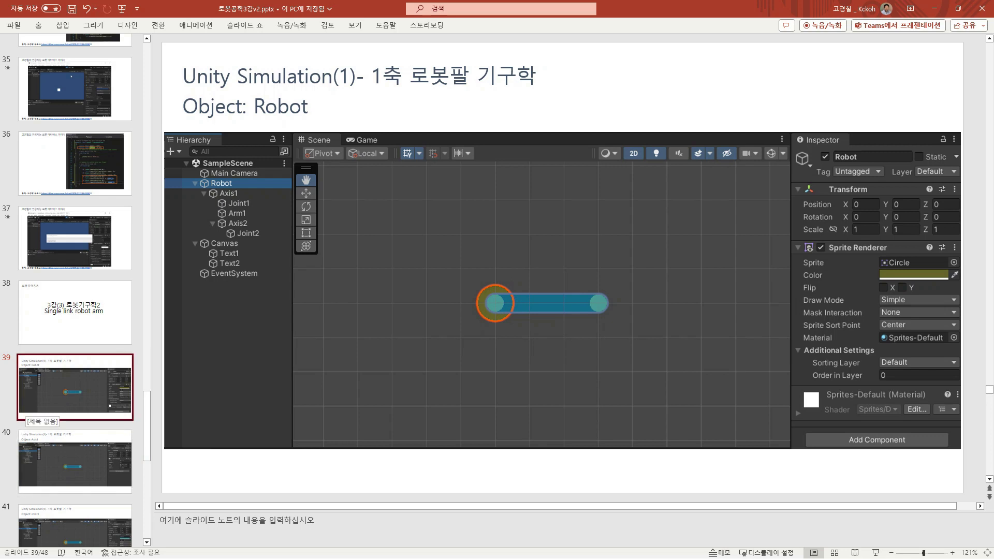
key(alt+Tab)
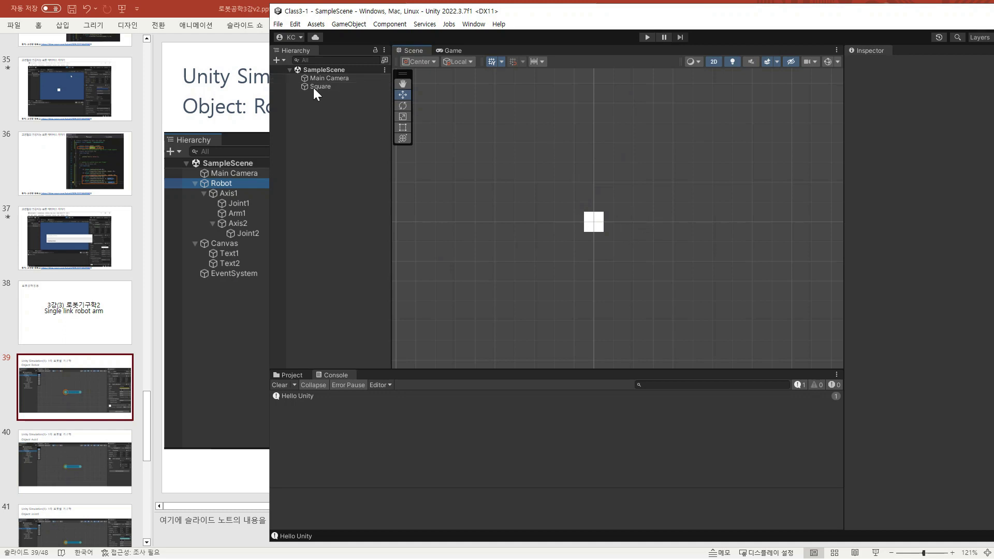
click(277, 60)
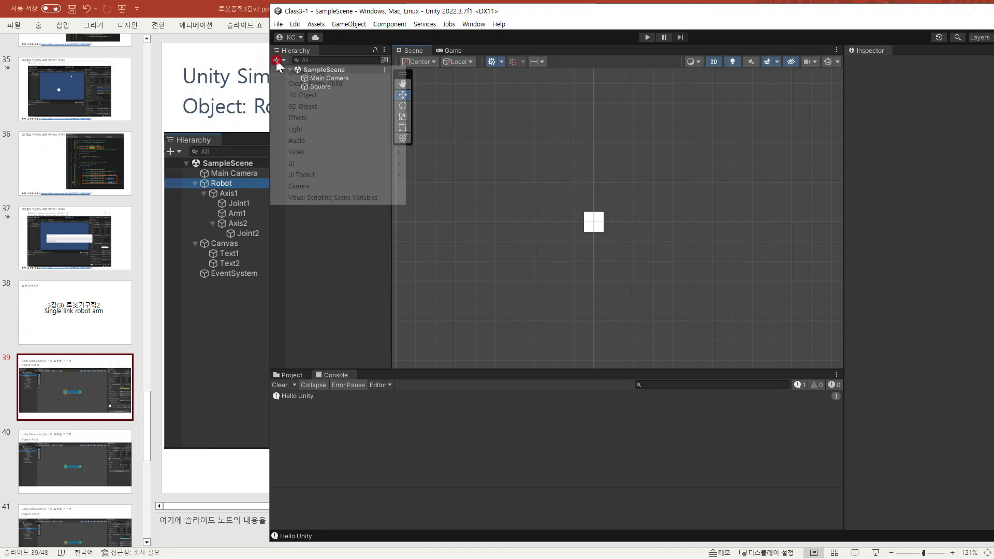
click(239, 303)
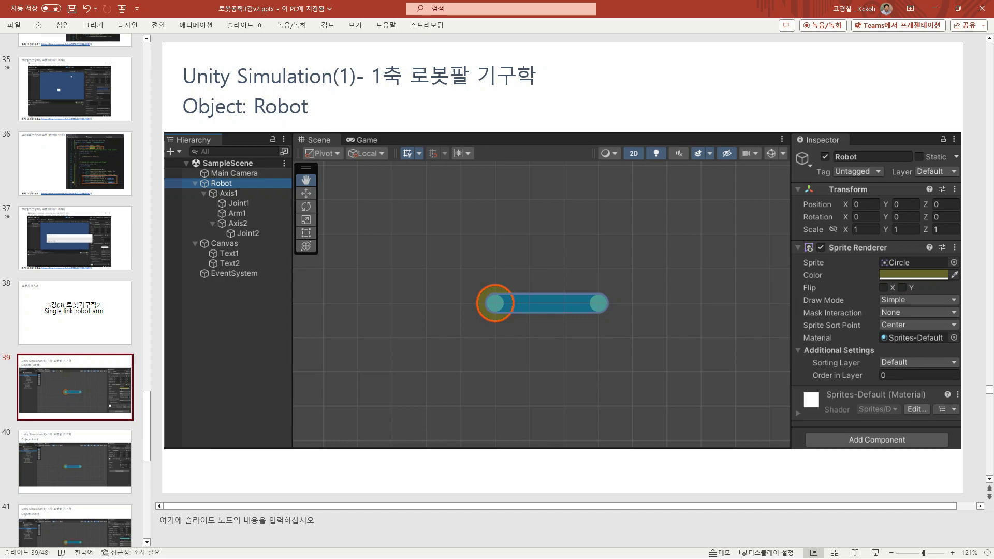
Switch to Unity and add a 2D Circle sprite to SampleScene.
key(alt+Tab)
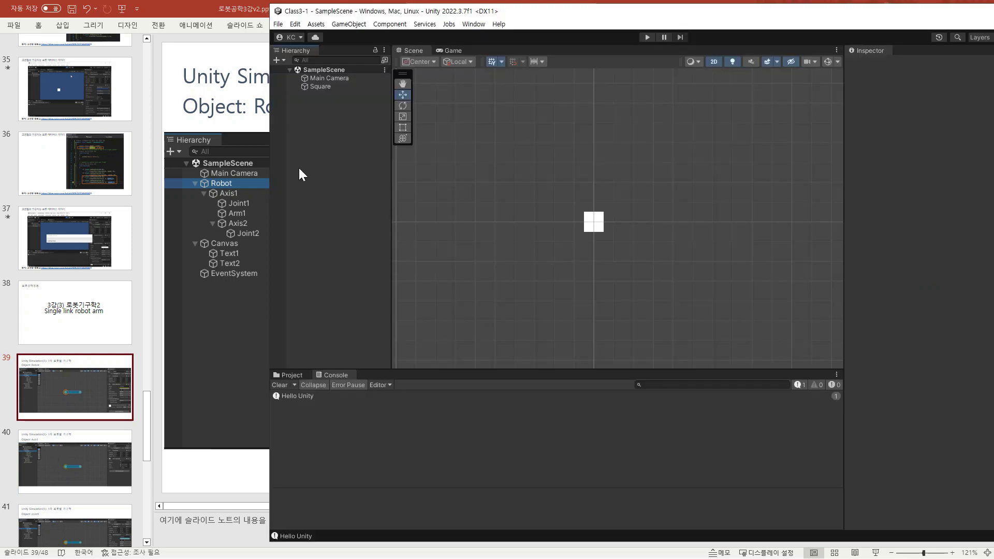
click(274, 60)
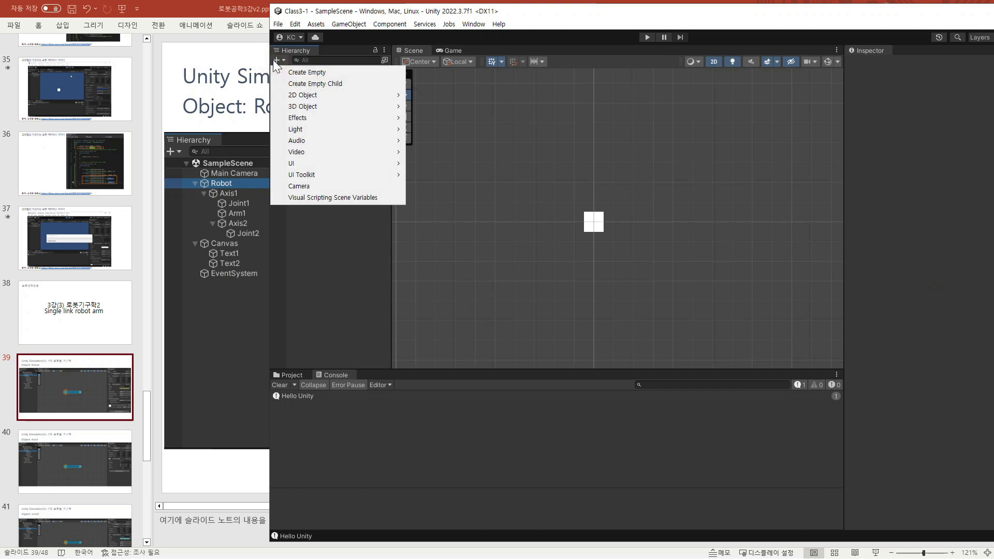
mouse_move(326, 96)
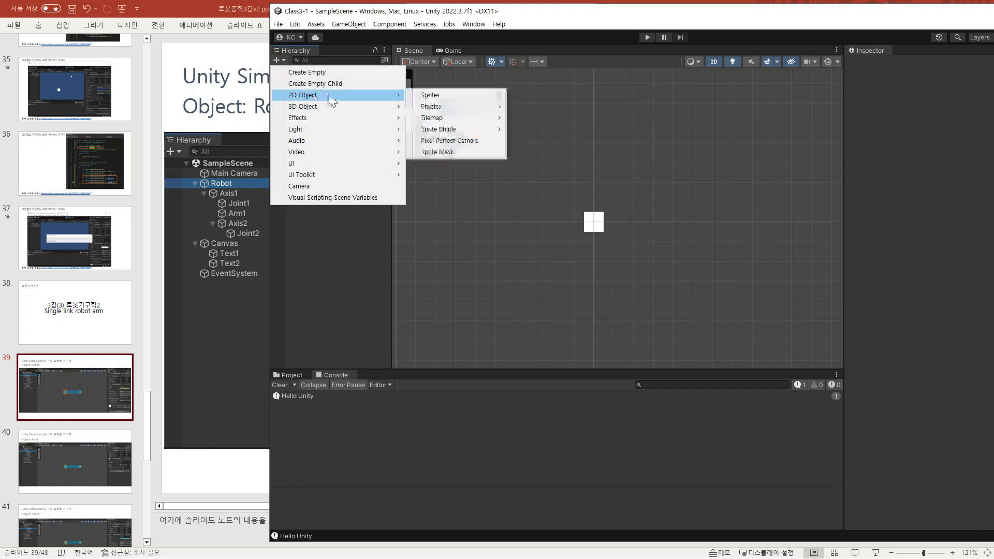
mouse_move(460, 93)
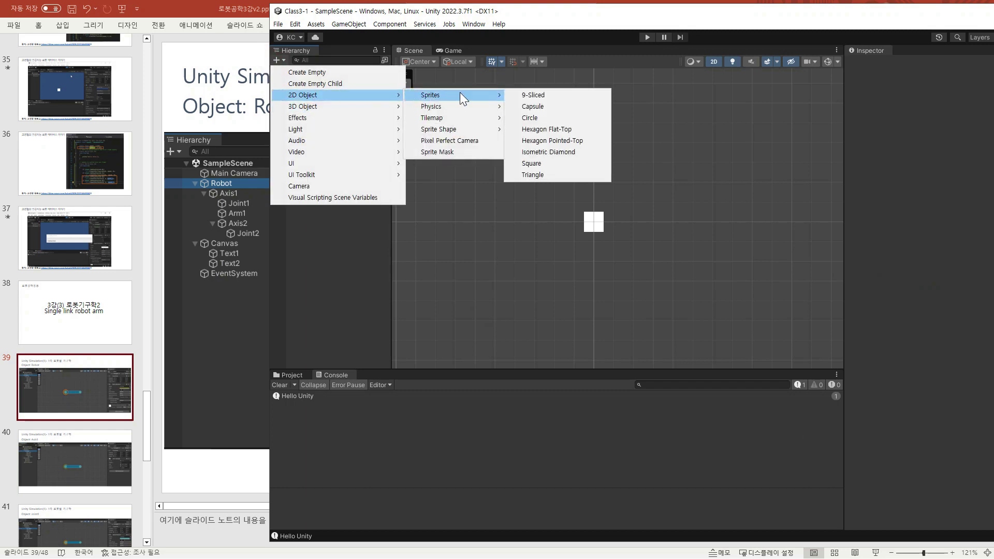
click(530, 118)
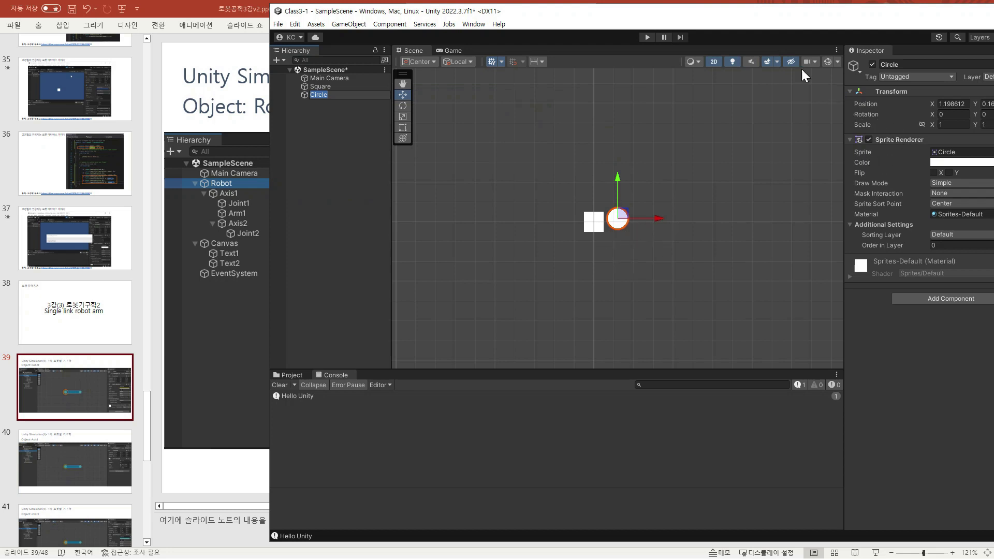
Set the circle's position to X 0 and Y 0.
drag(777, 11, 674, 28)
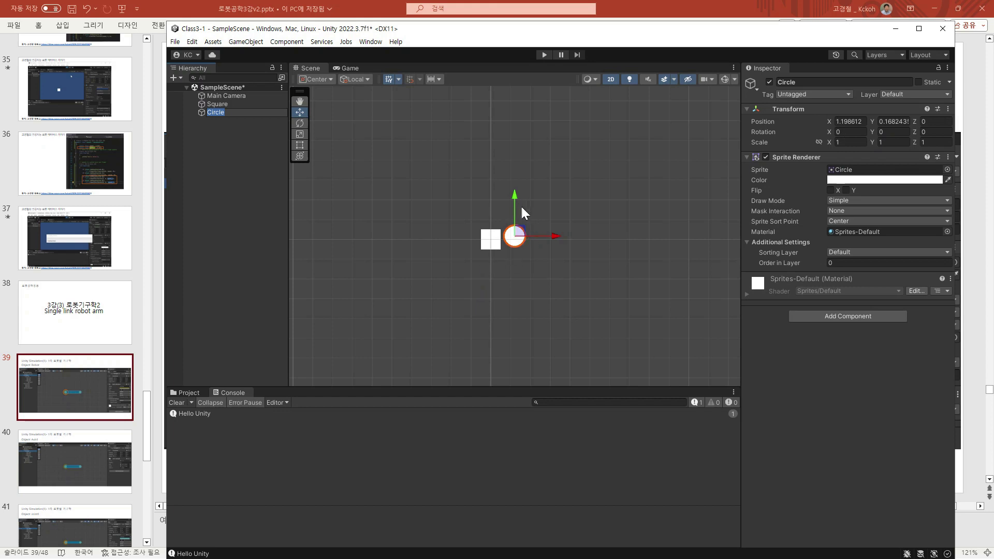
click(865, 124)
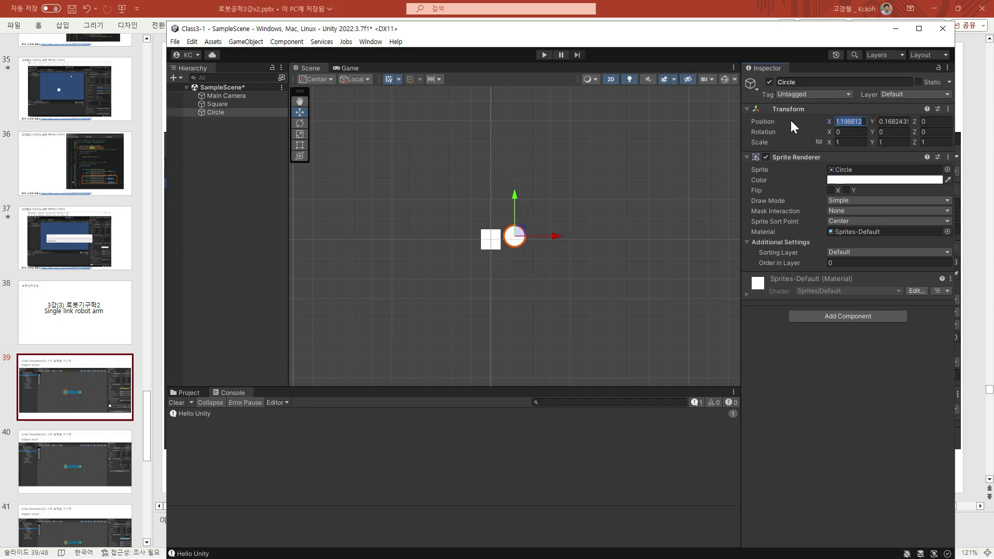
text(0)
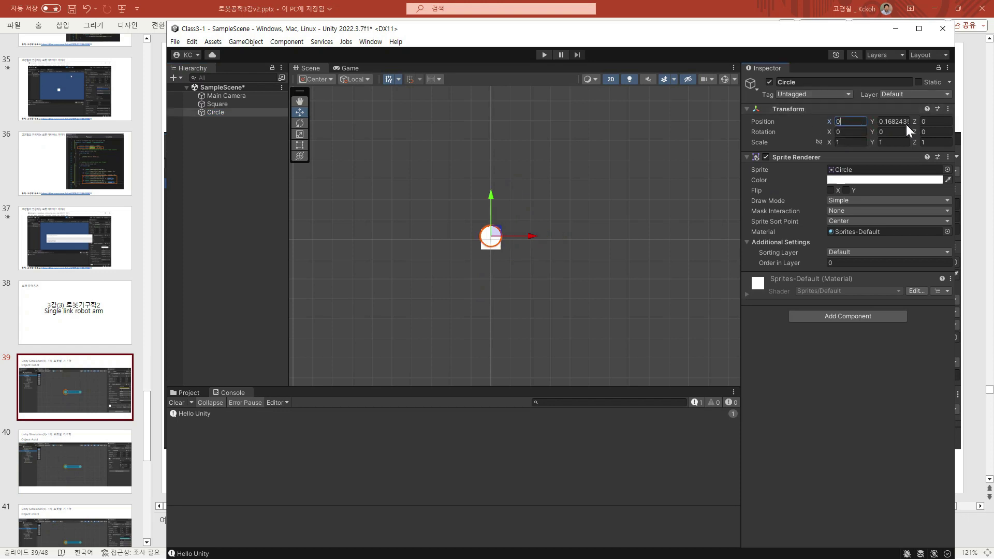
click(879, 122)
text(0)
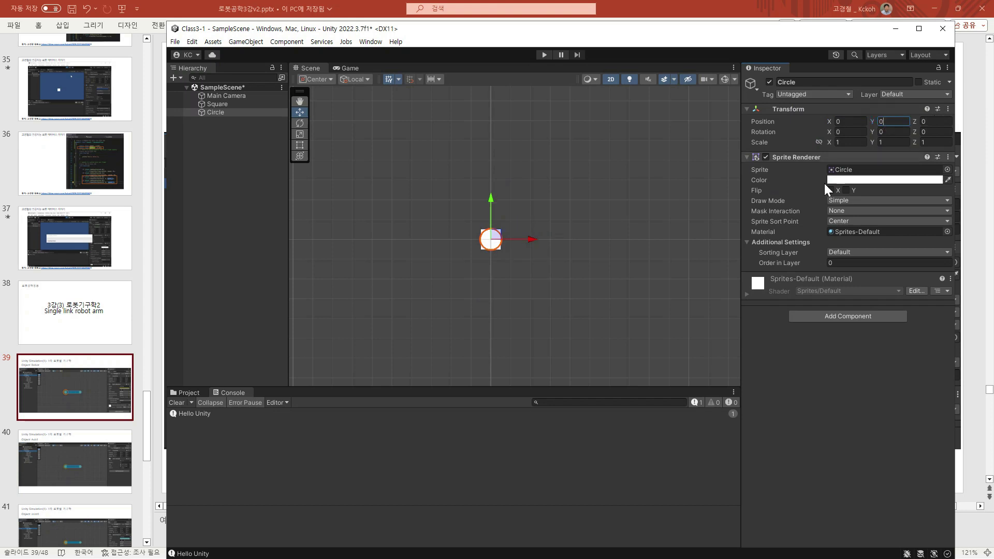
click(636, 223)
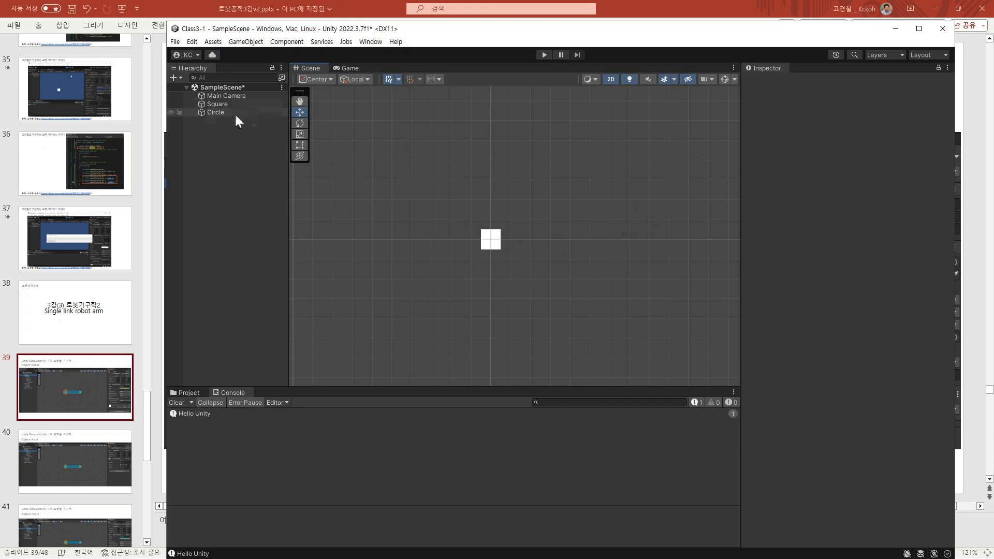
Move the square away from the circle to about X 6.41, Y -5.91.
click(219, 105)
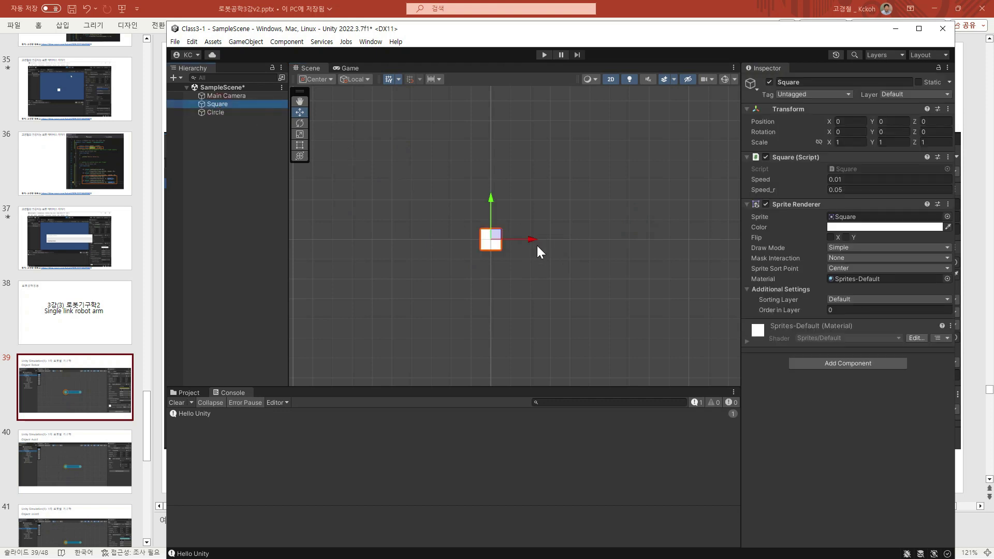
click(299, 113)
drag(518, 238, 643, 271)
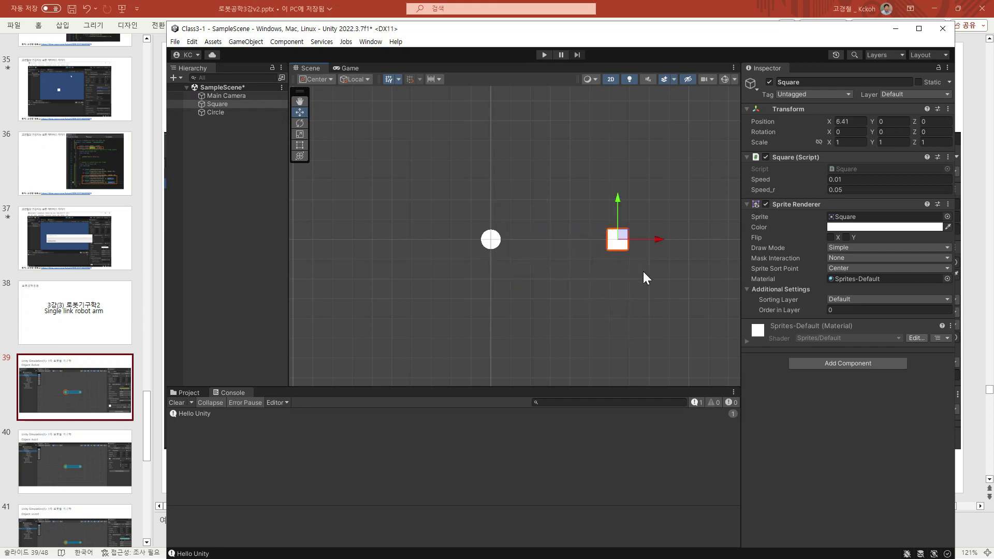
drag(616, 209, 620, 326)
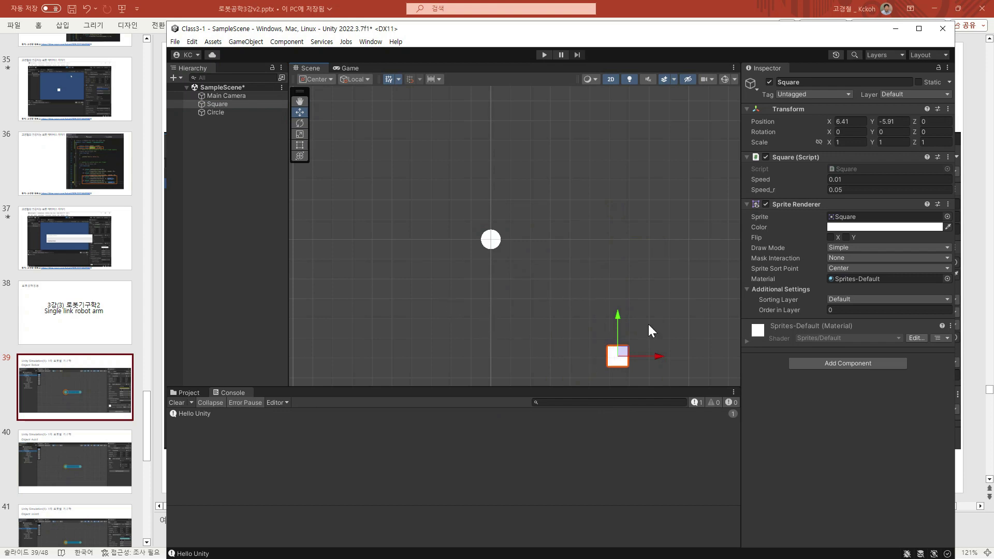
click(401, 192)
Rename the circle object as Robot.
click(492, 241)
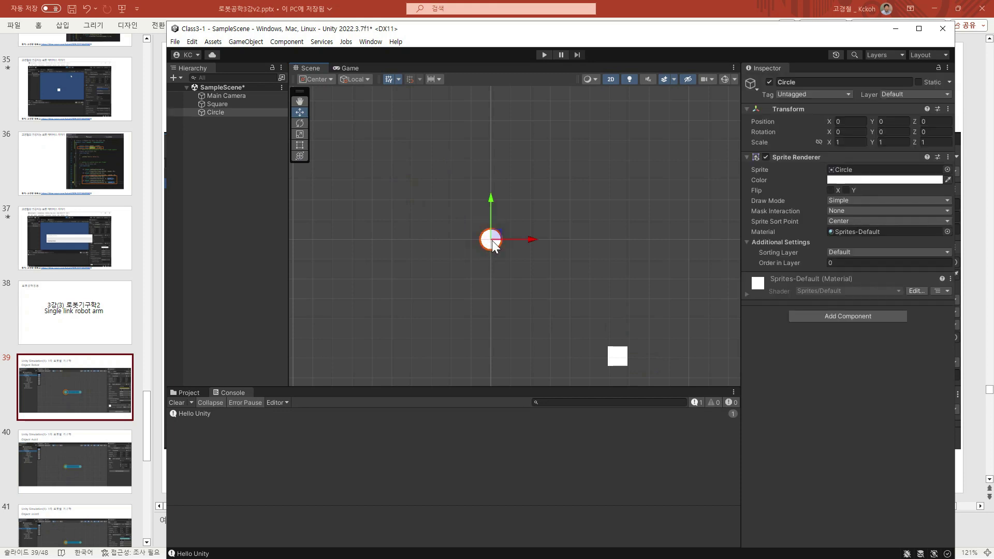
click(802, 82)
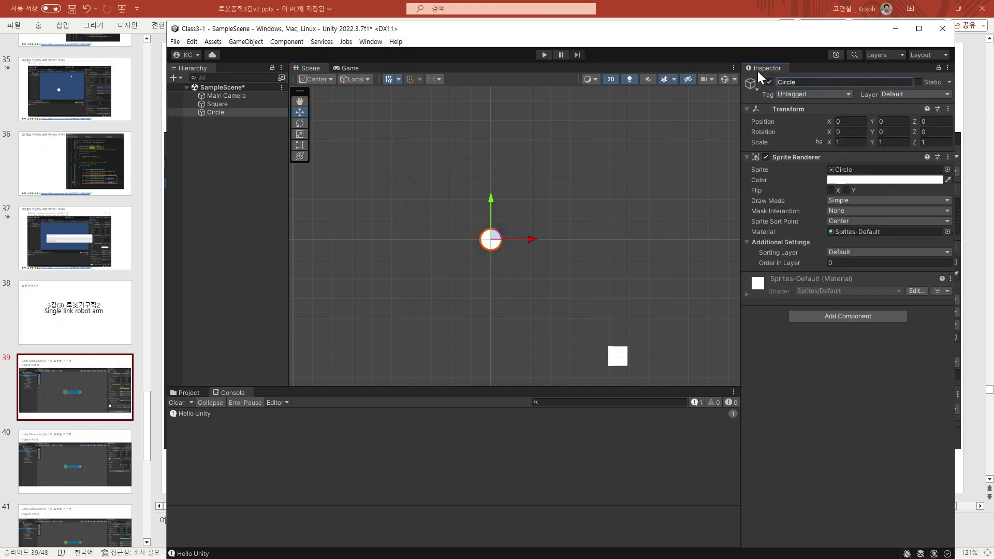
text(Robot)
key(Delete)
key(Delete)
key(Delete)
key(Delete)
key(Delete)
click(421, 201)
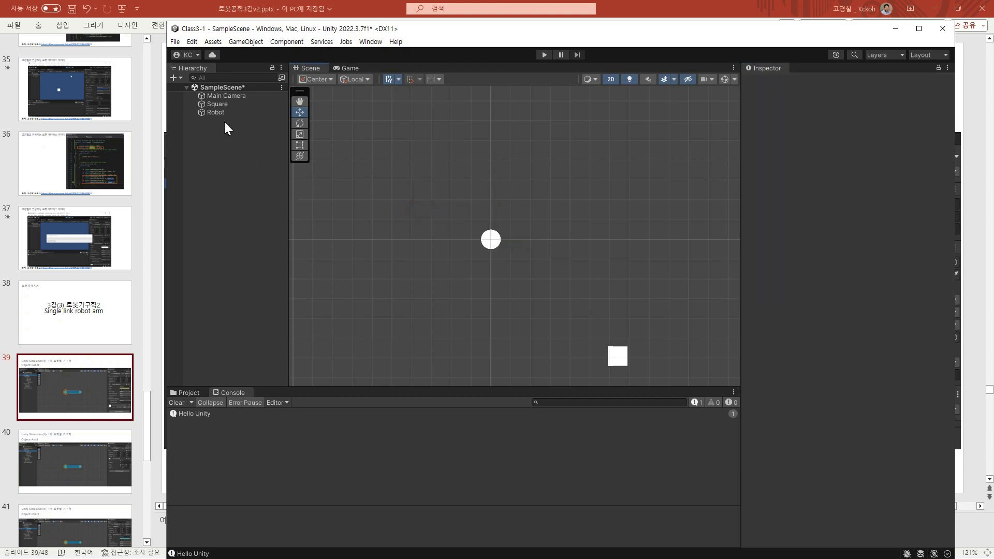
Change the Robot circle's sprite colour to light red, E07E7E.
click(493, 244)
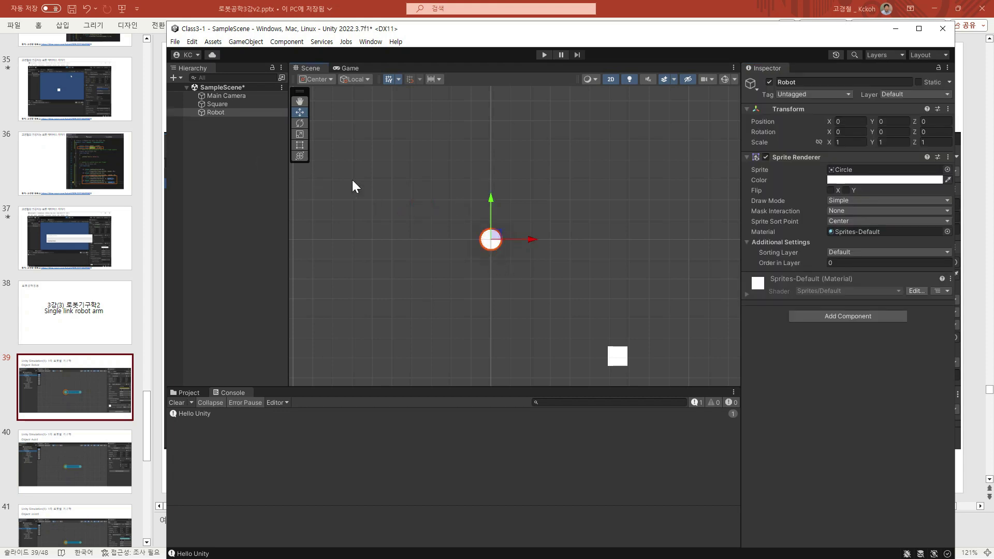
click(215, 114)
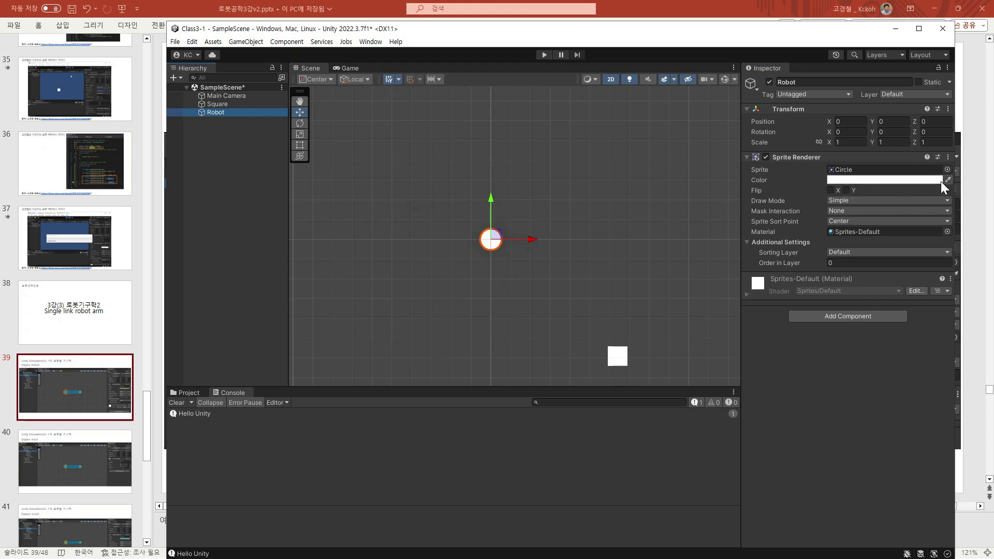
click(921, 180)
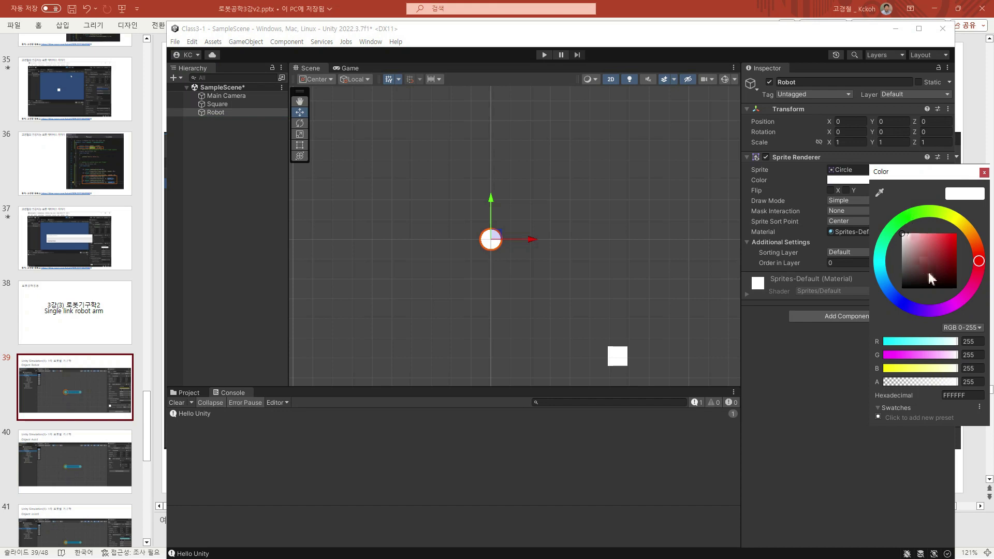
click(927, 241)
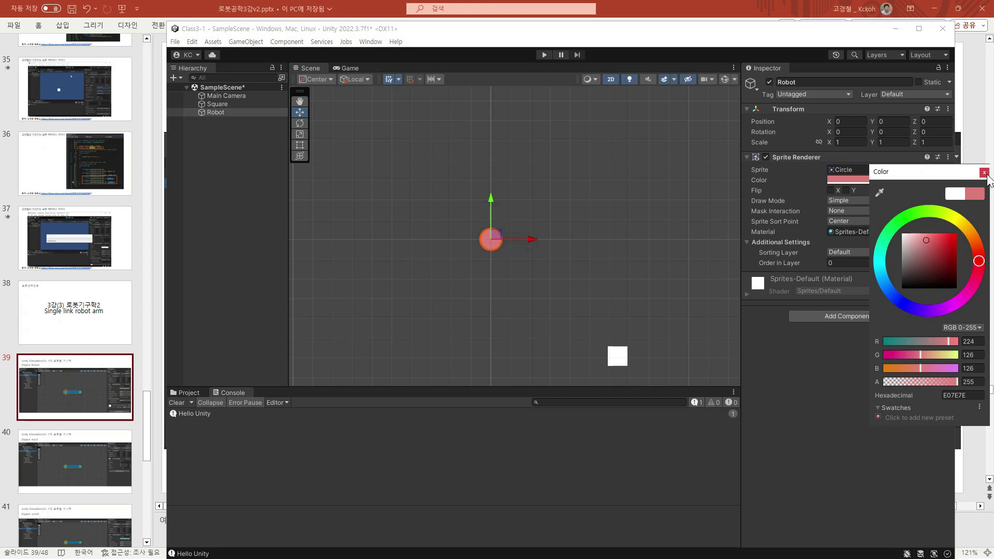
click(983, 172)
click(464, 186)
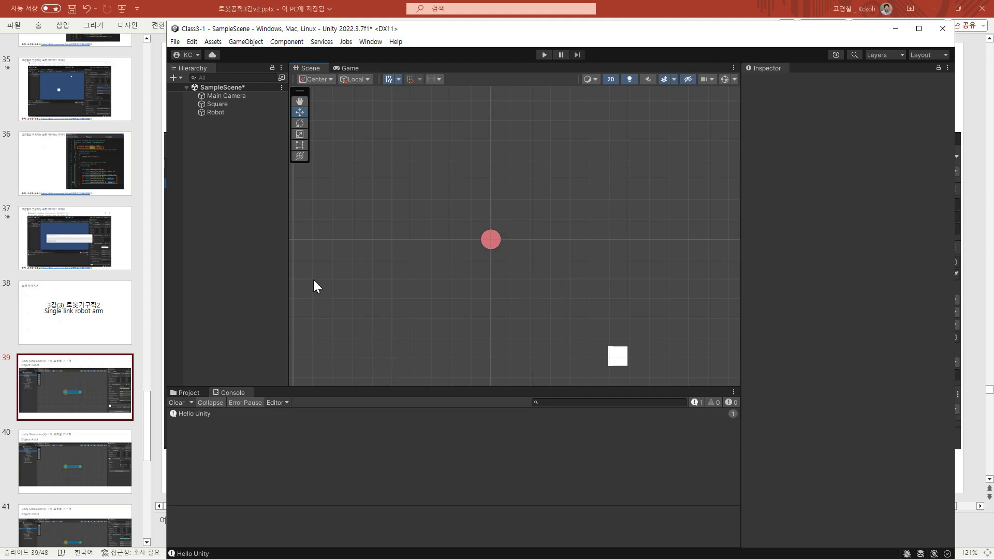
Switch to the PowerPoint presentation and open slide 40 to examine the Axis1 object's settings.
click(210, 112)
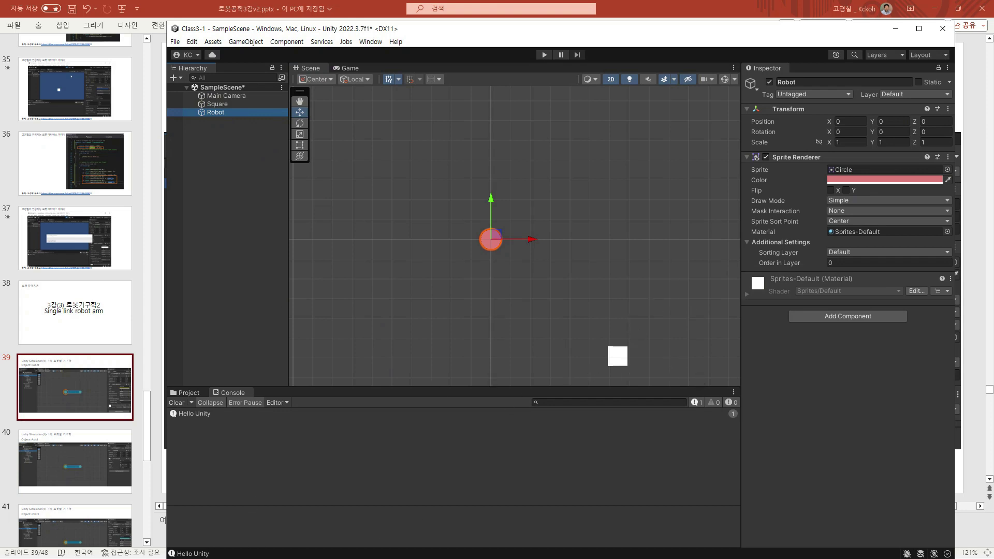
click(95, 387)
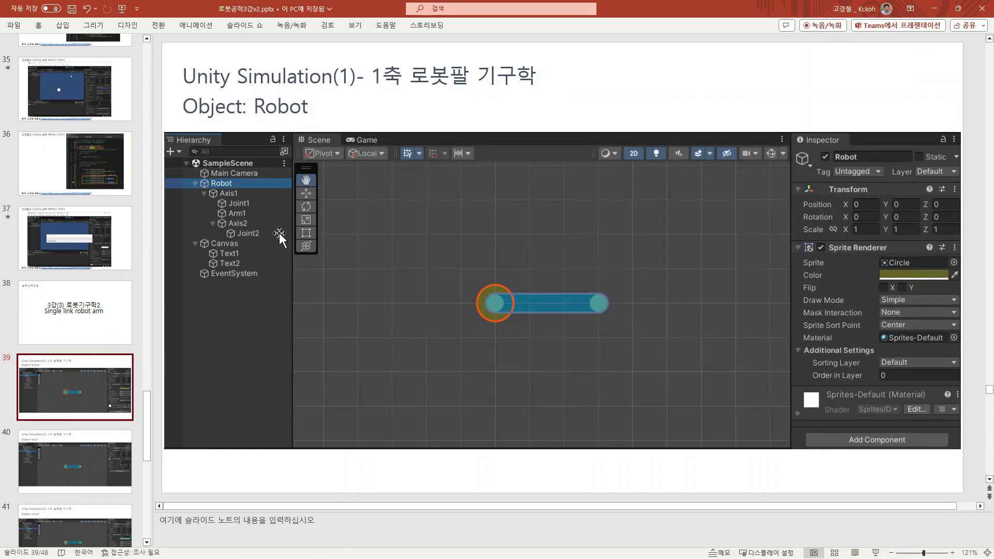
click(84, 469)
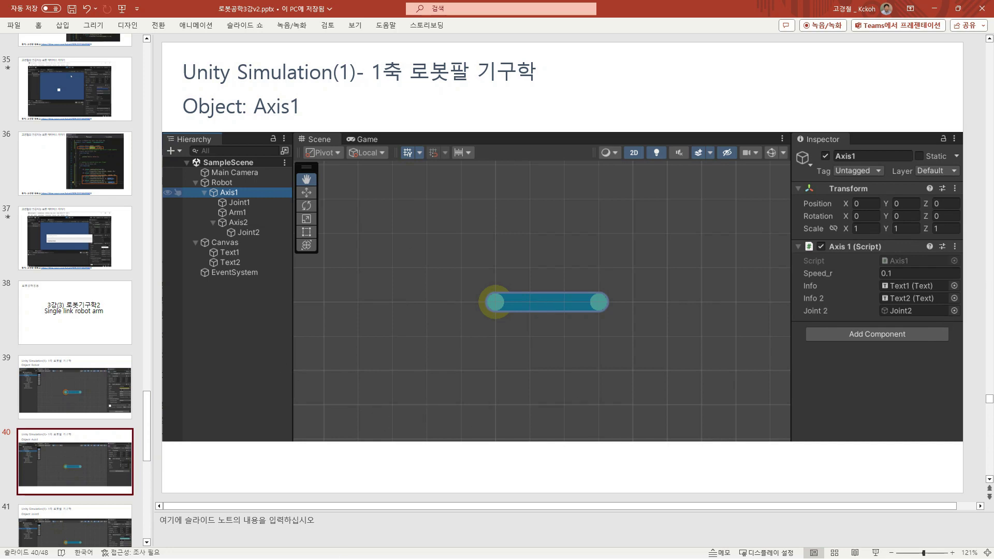
Switch back to Unity, create an empty object in SampleScene and reset its Transform.
key(alt+Tab)
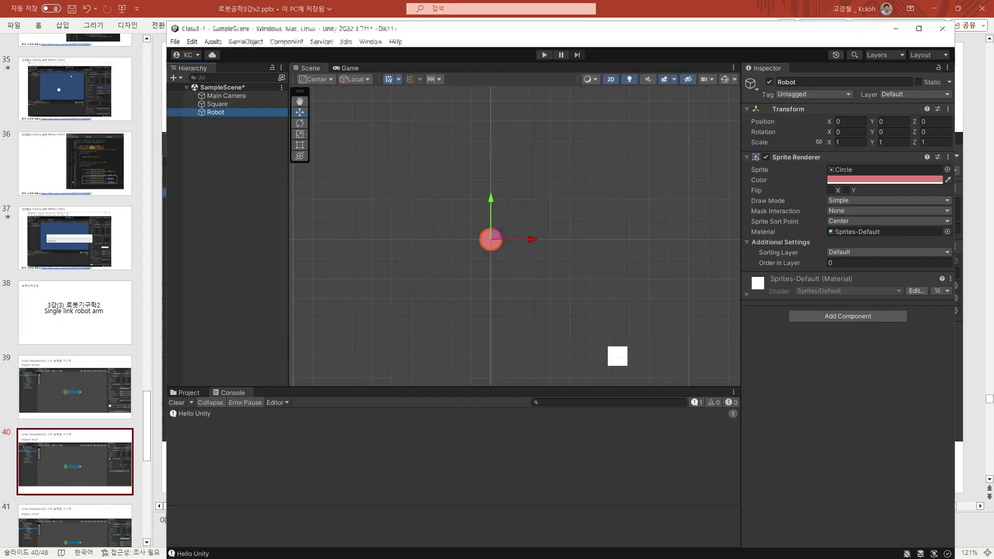
click(173, 78)
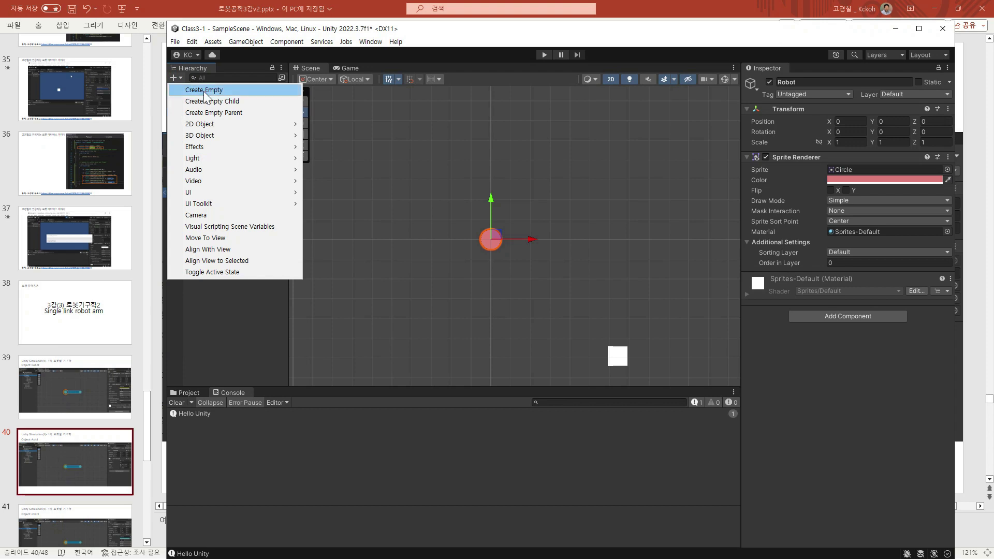
mouse_move(206, 127)
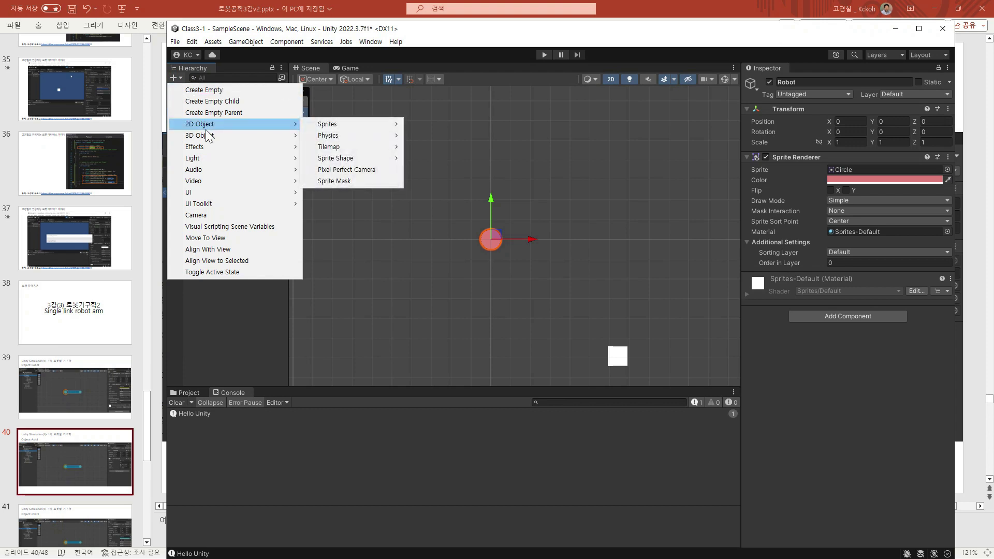
click(203, 89)
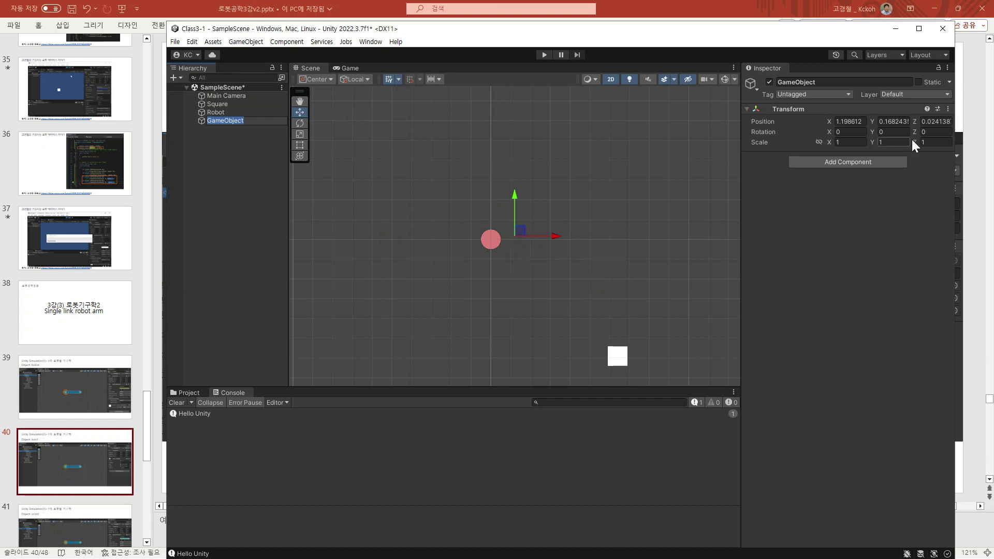
click(951, 109)
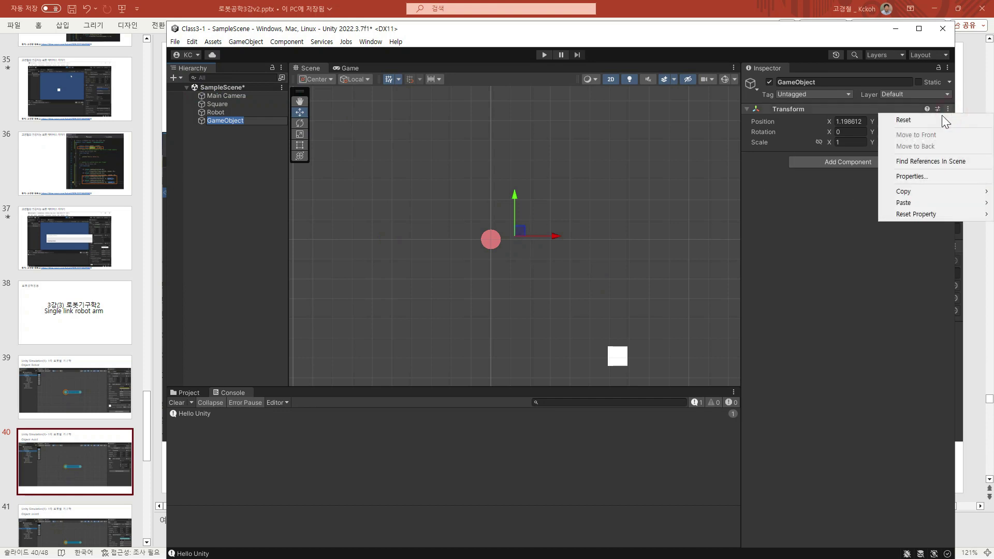
click(907, 120)
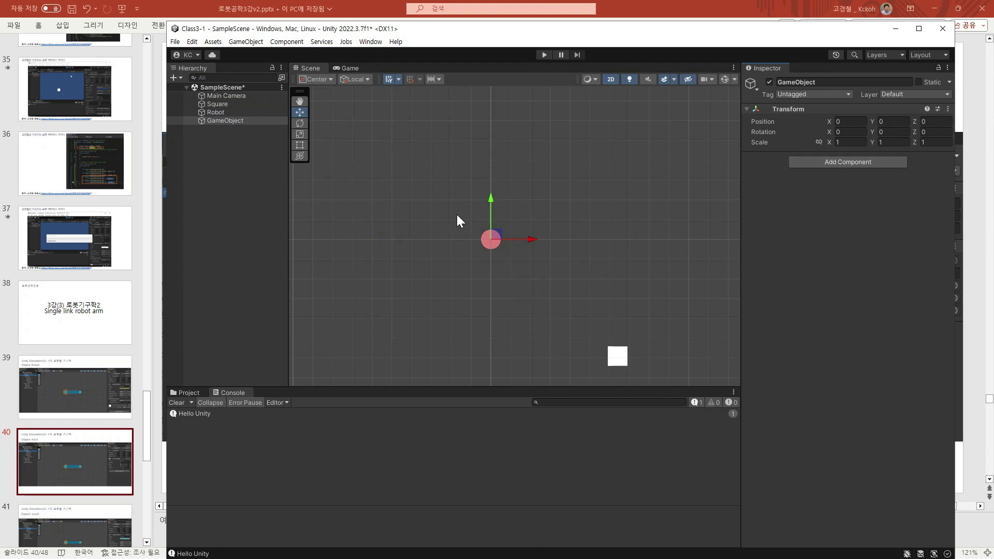
Rename the new empty object as Axis1.
click(828, 85)
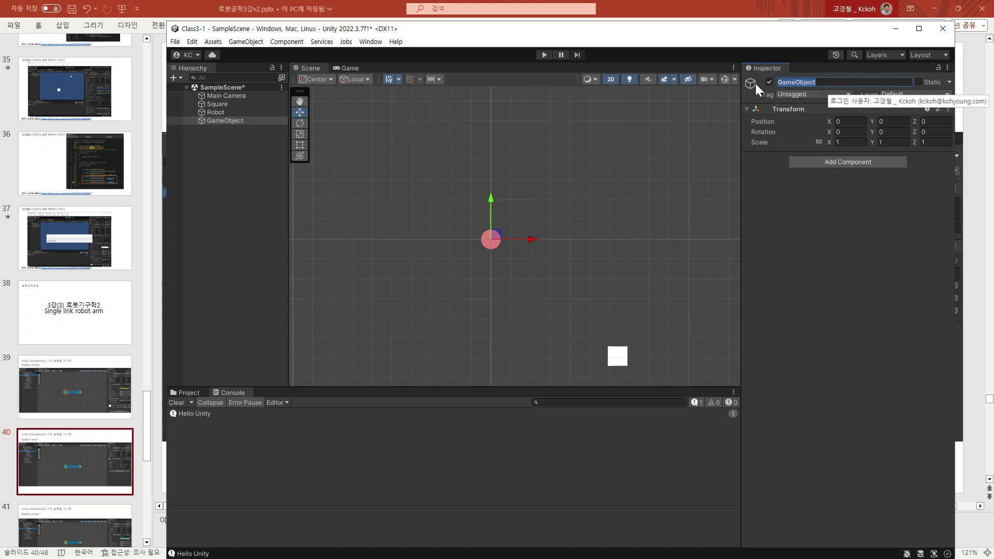
text(axis1)
click(216, 184)
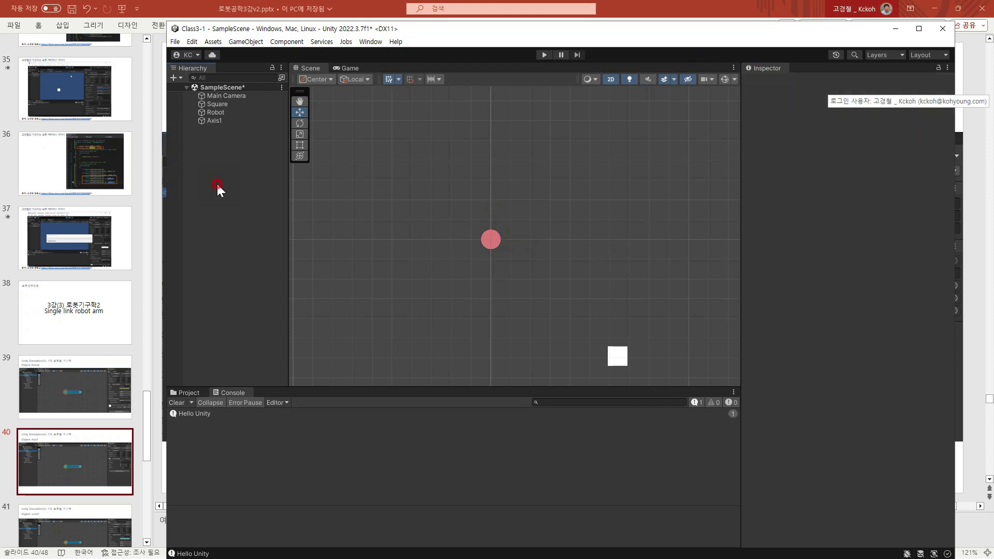
Make Axis1 a child of the Robot object in the scene hierarchy.
click(209, 122)
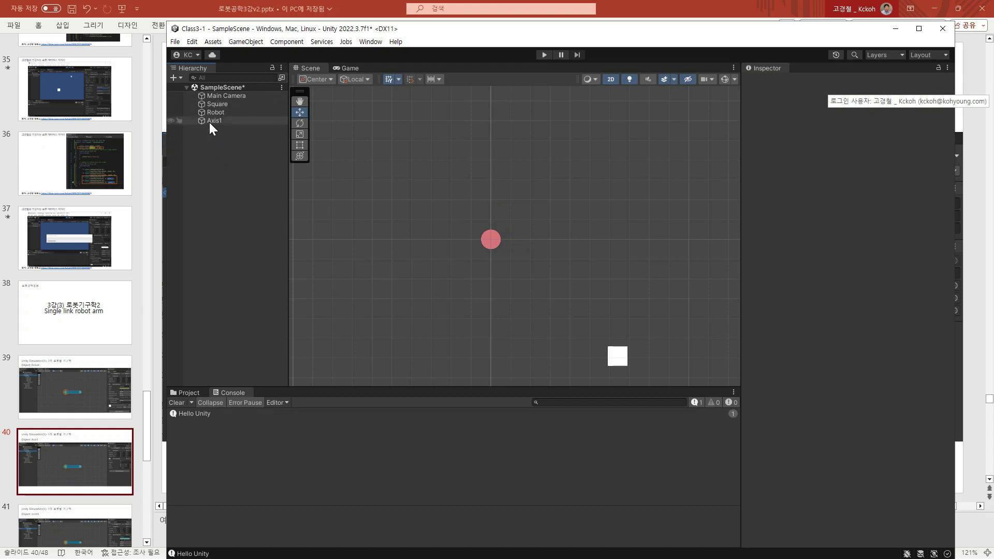
drag(210, 121, 215, 111)
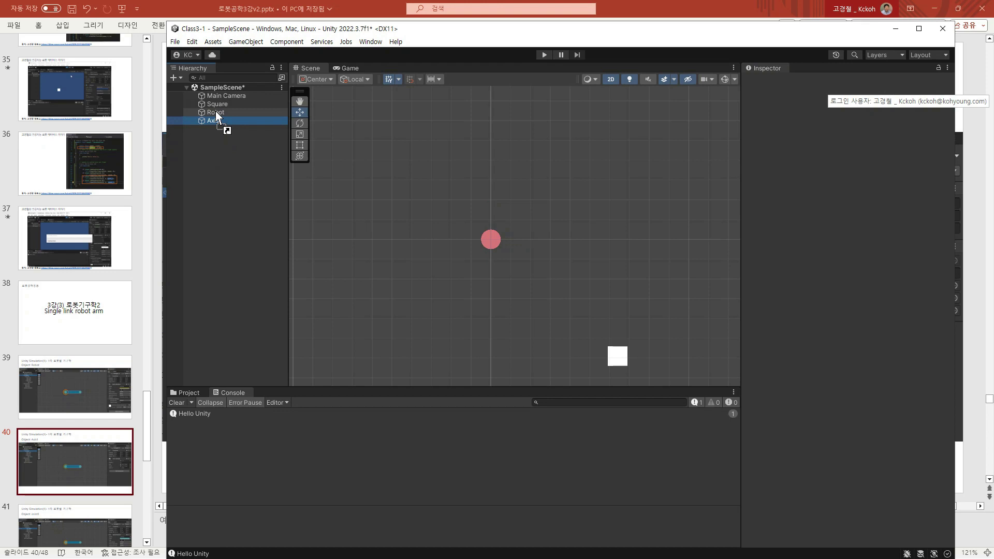
drag(215, 111, 214, 111)
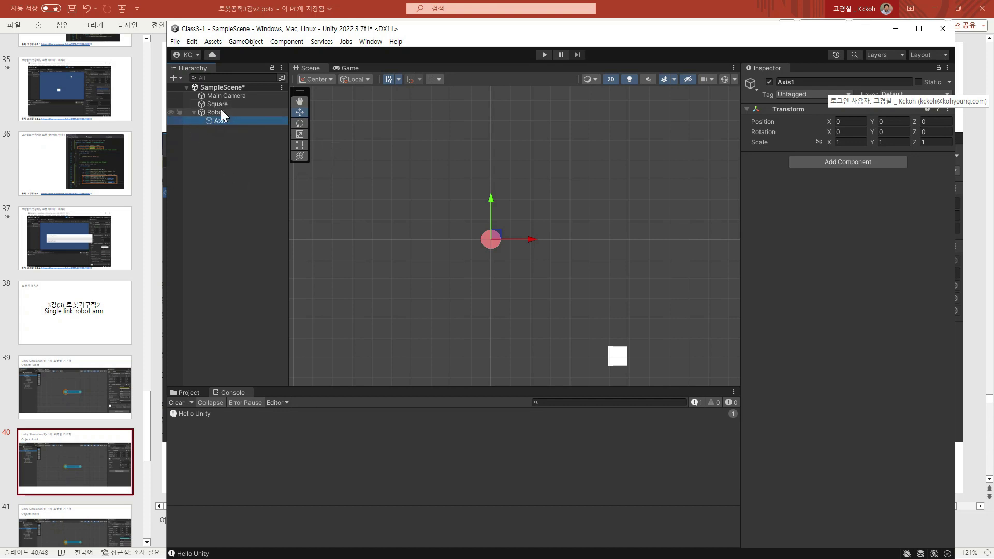
Compare the components and Transform values of the parent Robot object and its child Axis1.
click(208, 112)
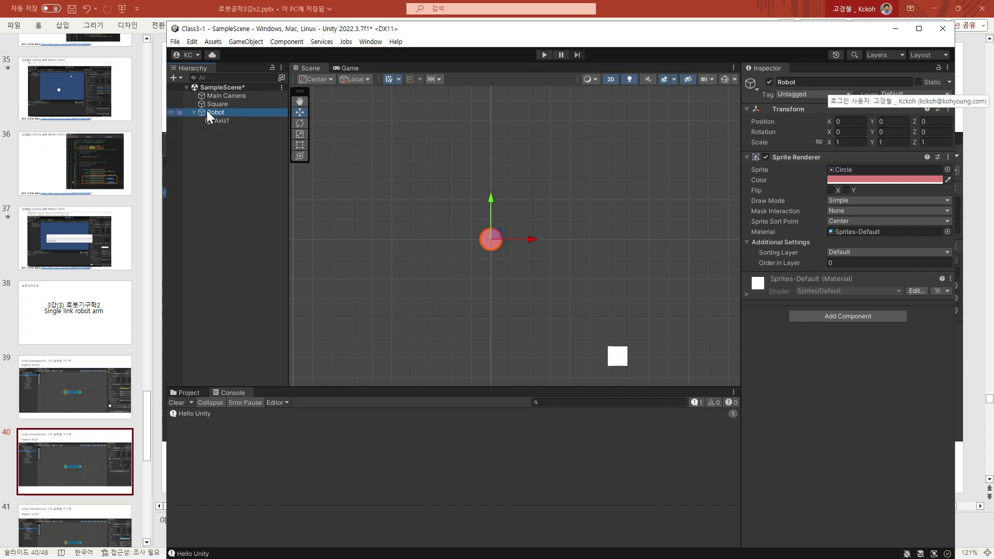
click(226, 122)
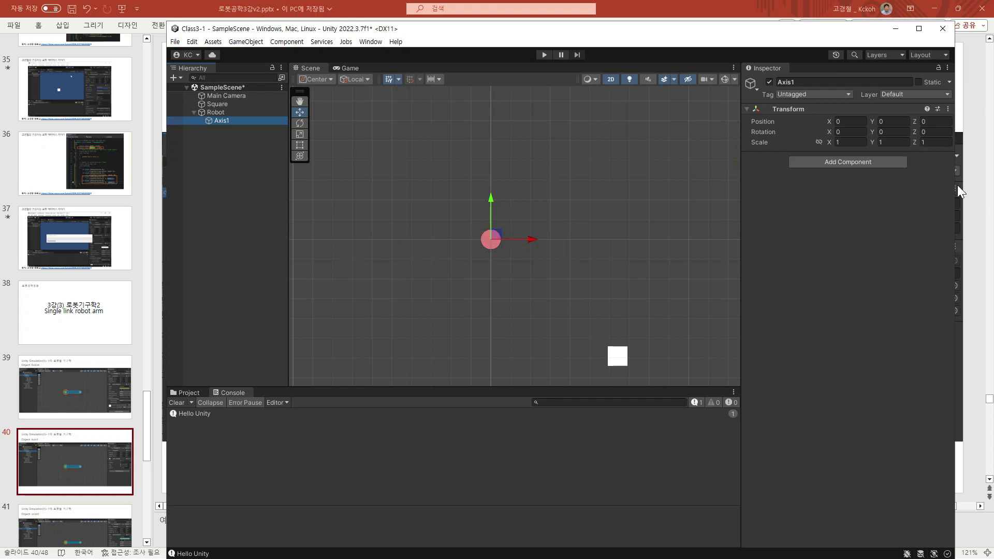
click(214, 112)
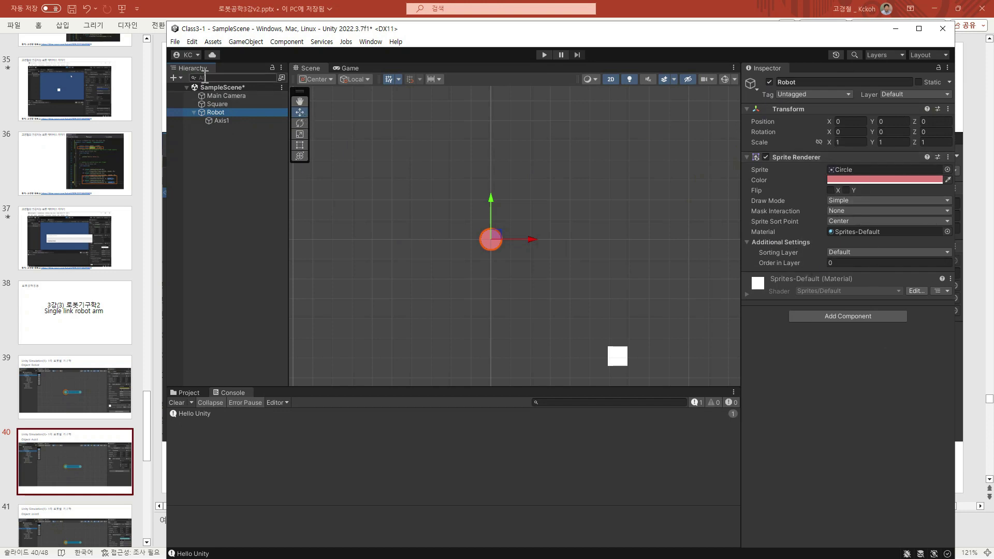
click(223, 119)
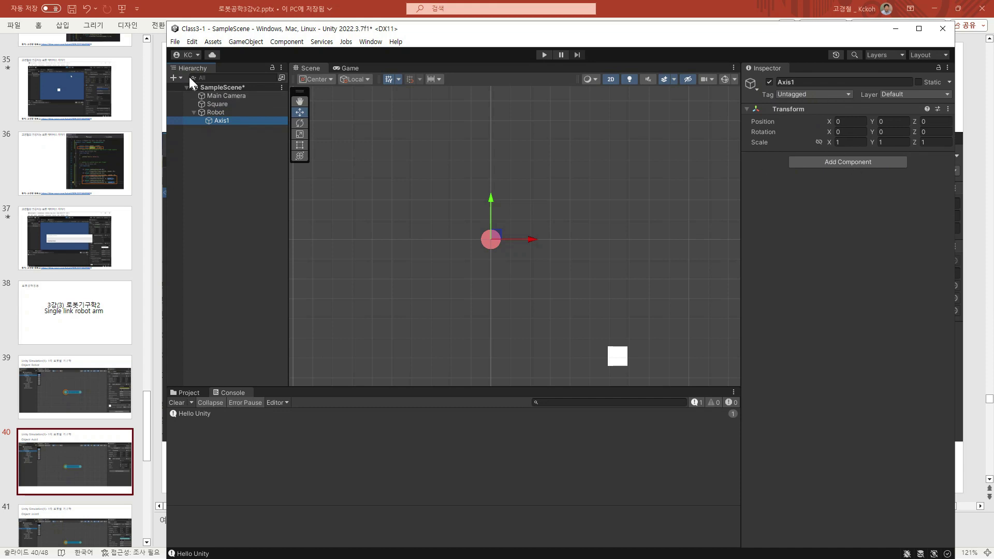
click(219, 112)
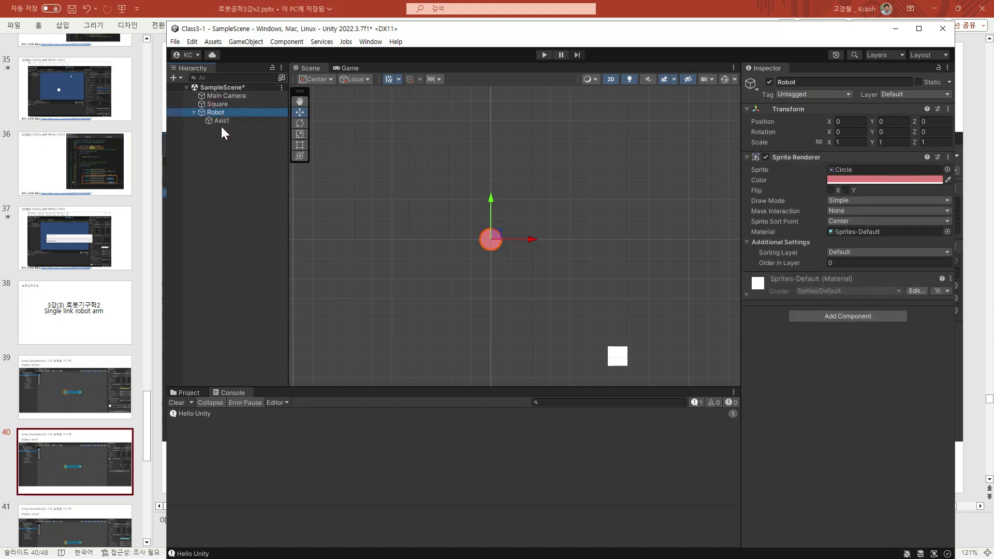
click(218, 119)
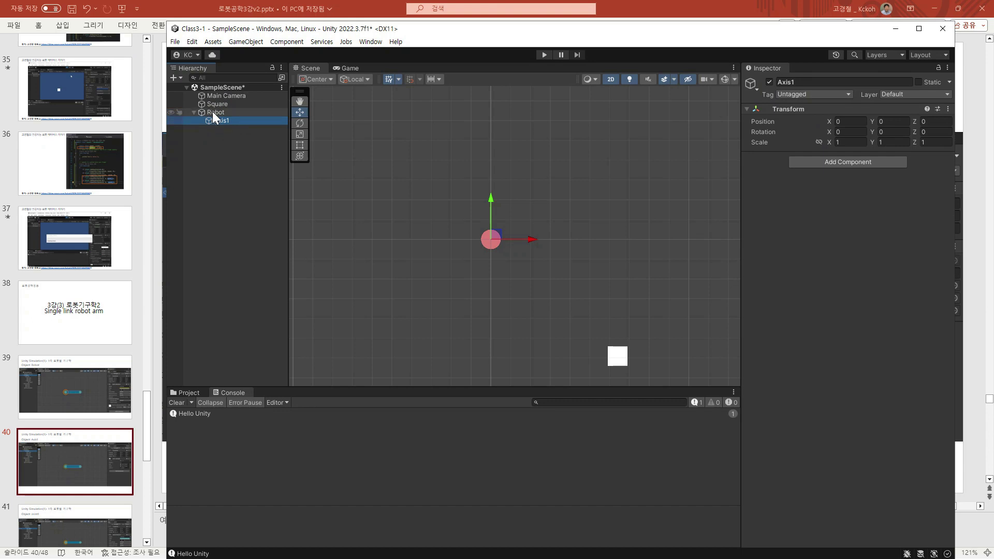
click(213, 112)
click(219, 121)
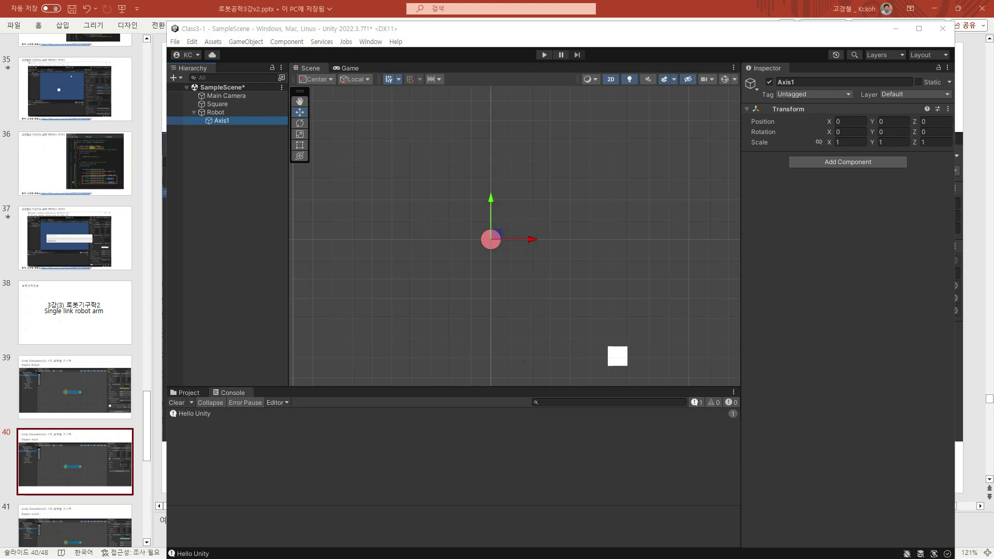
Switch to the PowerPoint presentation, examine the Joint1 settings on slide 41 and return to Unity.
click(71, 381)
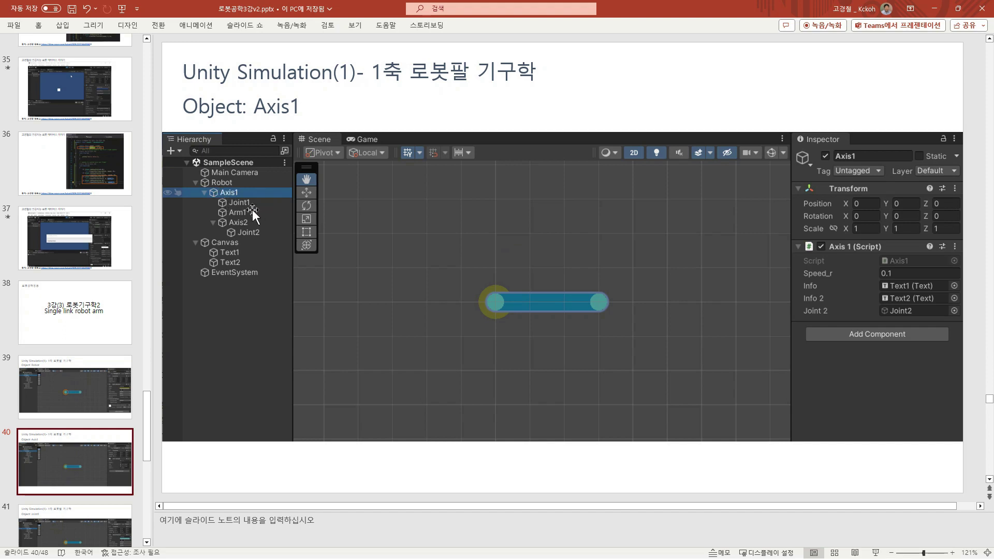
click(82, 540)
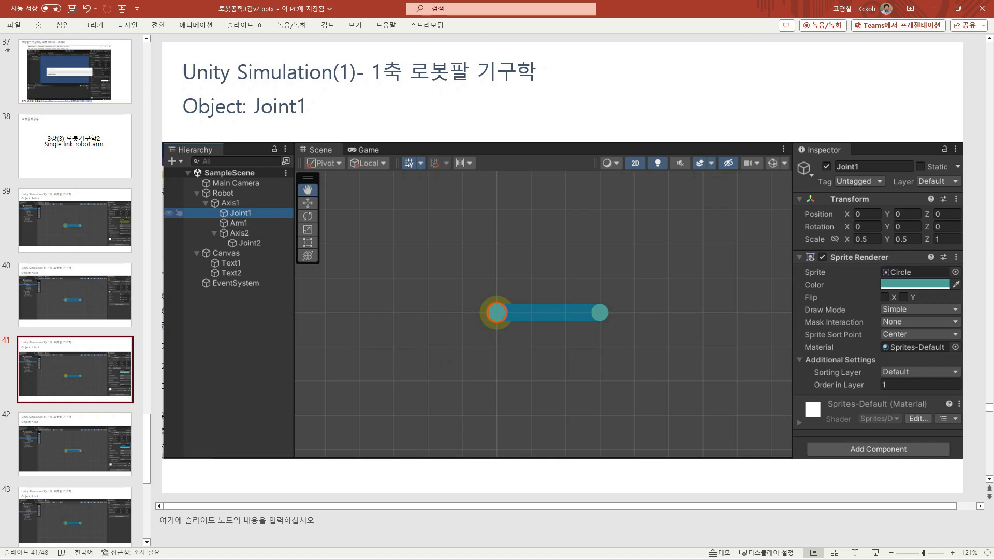
key(alt+Tab)
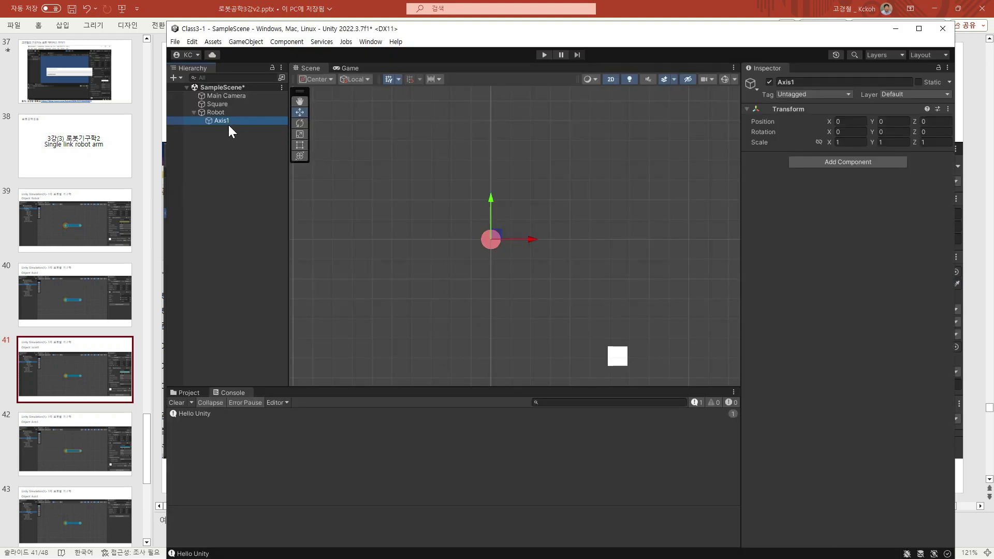
Create a 2D circle sprite in SampleScene and reset its Transform.
click(171, 78)
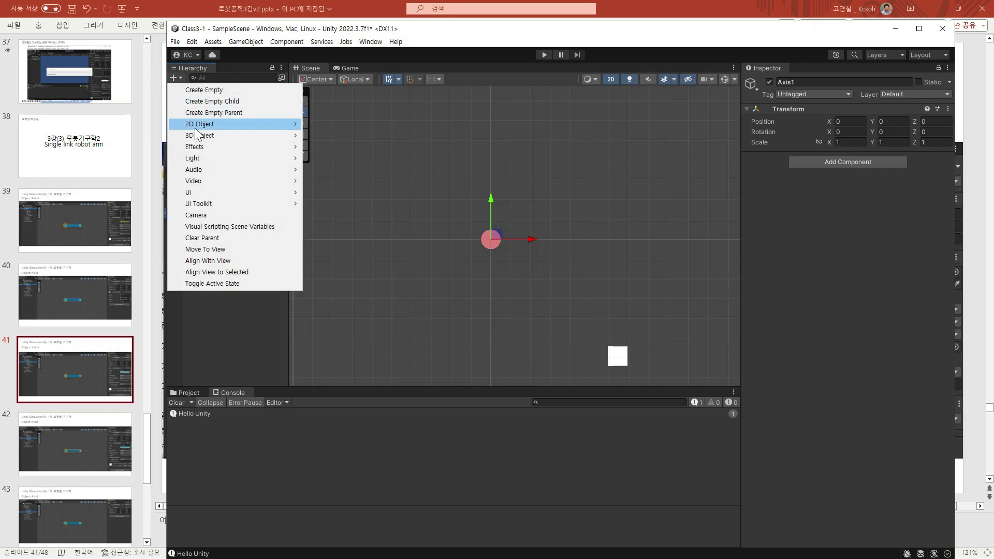
mouse_move(202, 125)
mouse_move(339, 123)
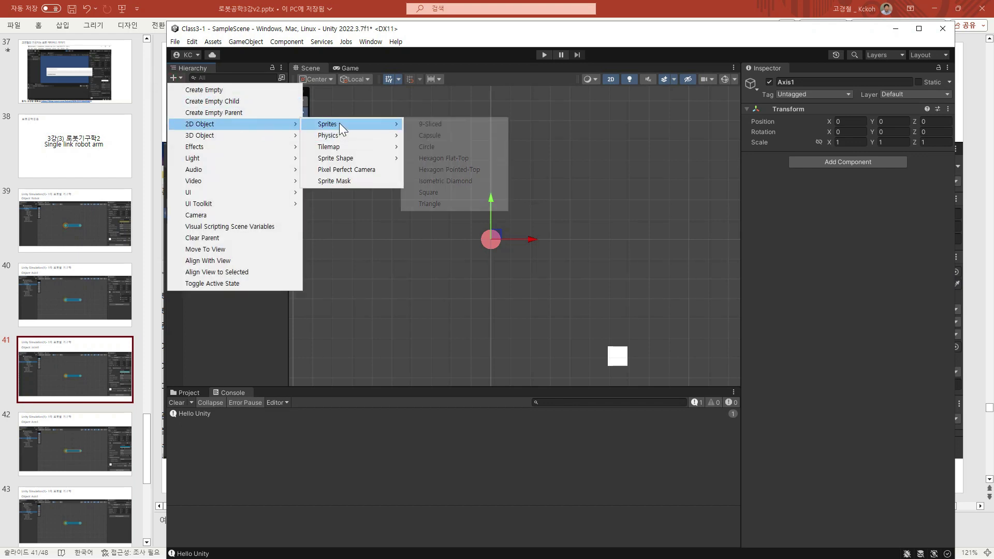
click(431, 147)
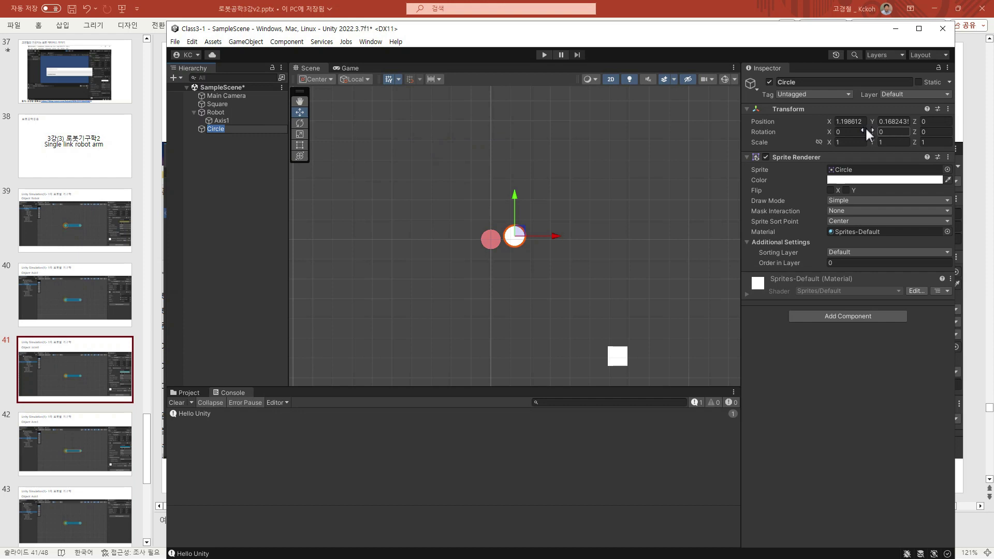
click(949, 109)
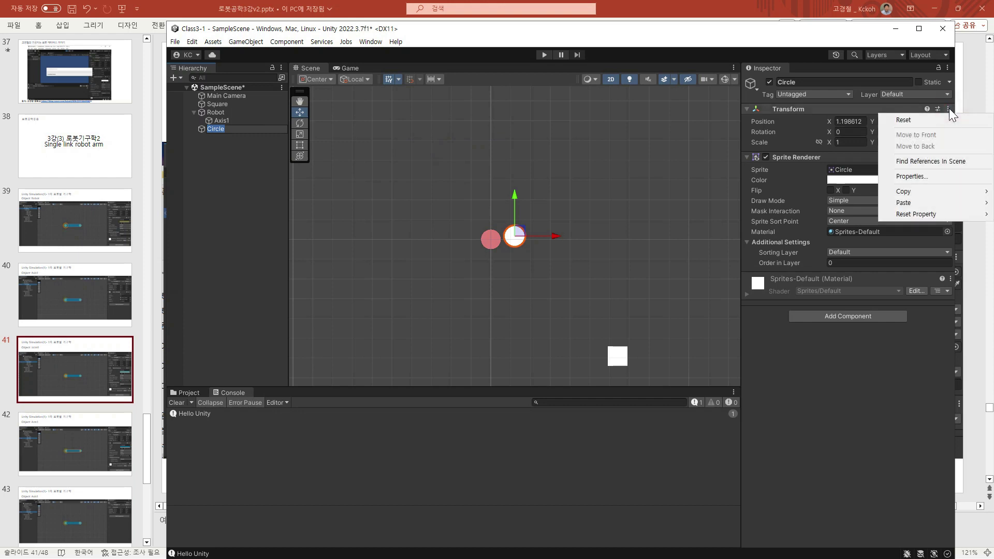
click(918, 121)
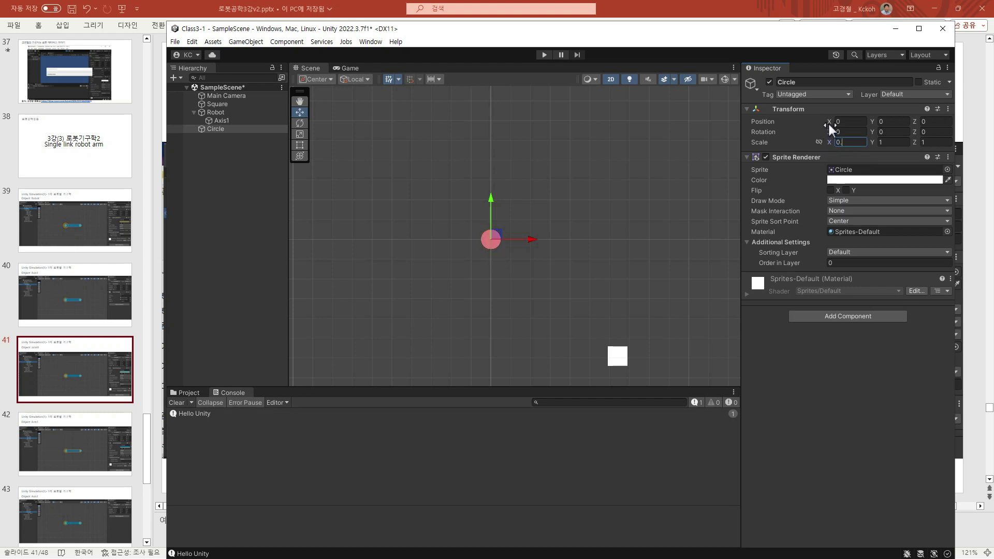
Set the new circle's X and Y scale to 0.5.
click(894, 145)
text(0.5)
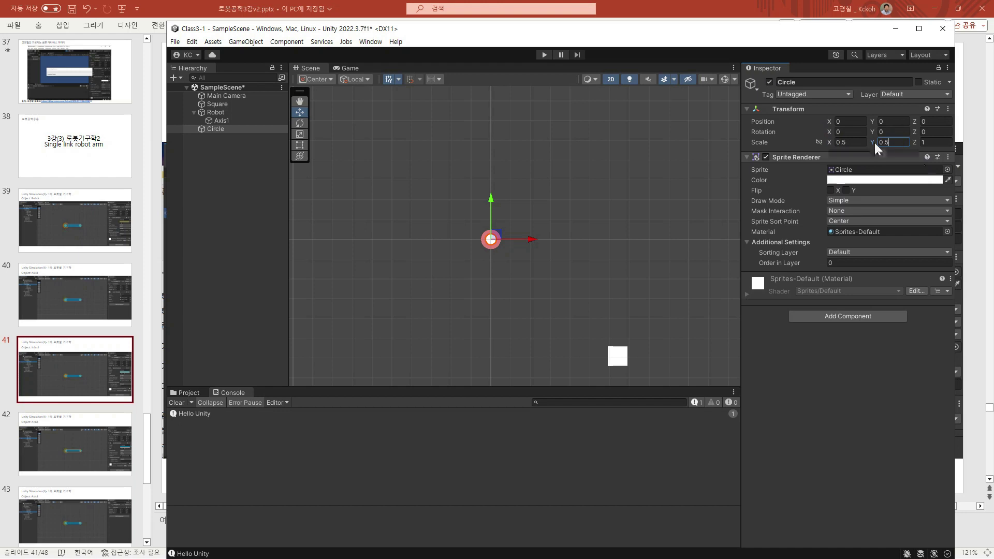
click(880, 400)
Save the current scene and the project.
click(176, 42)
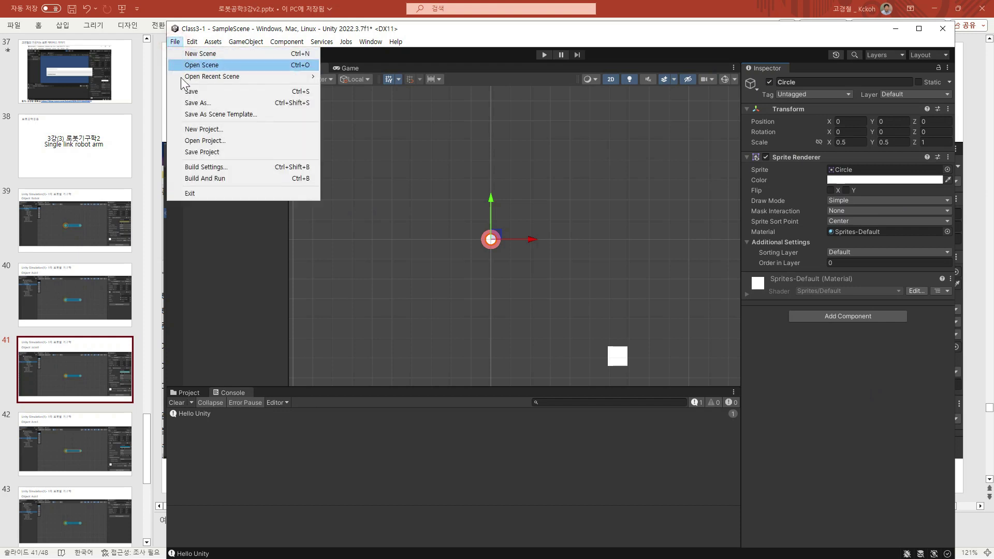
click(192, 92)
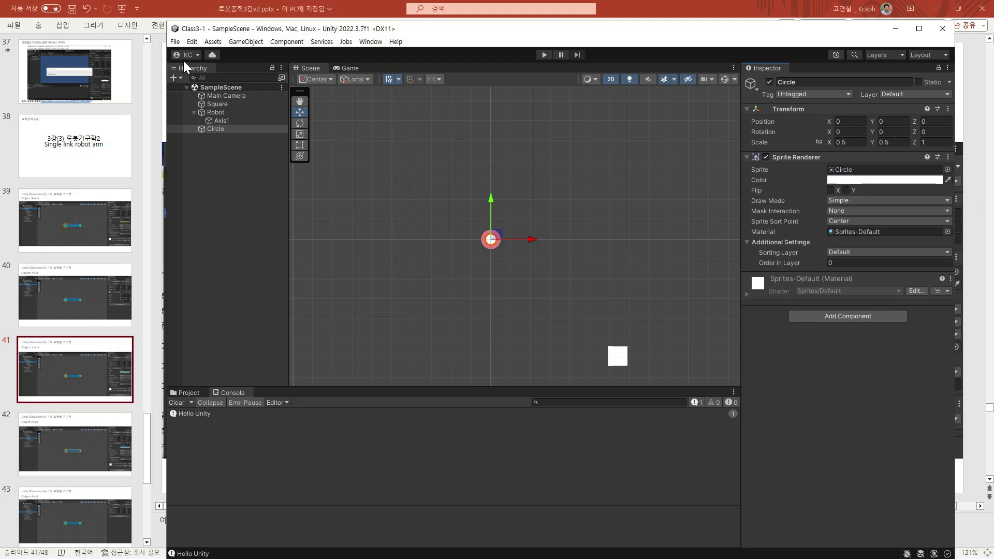
click(175, 41)
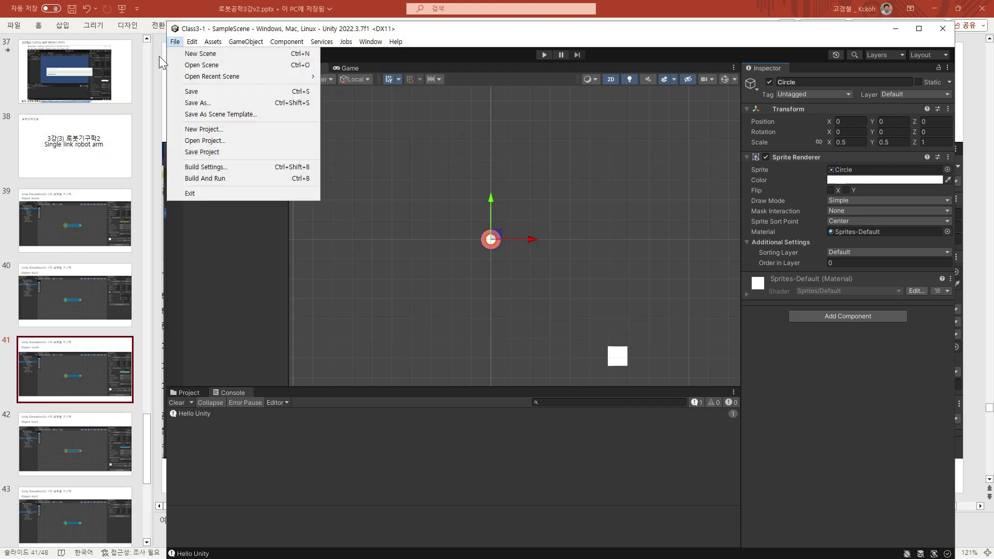
click(209, 152)
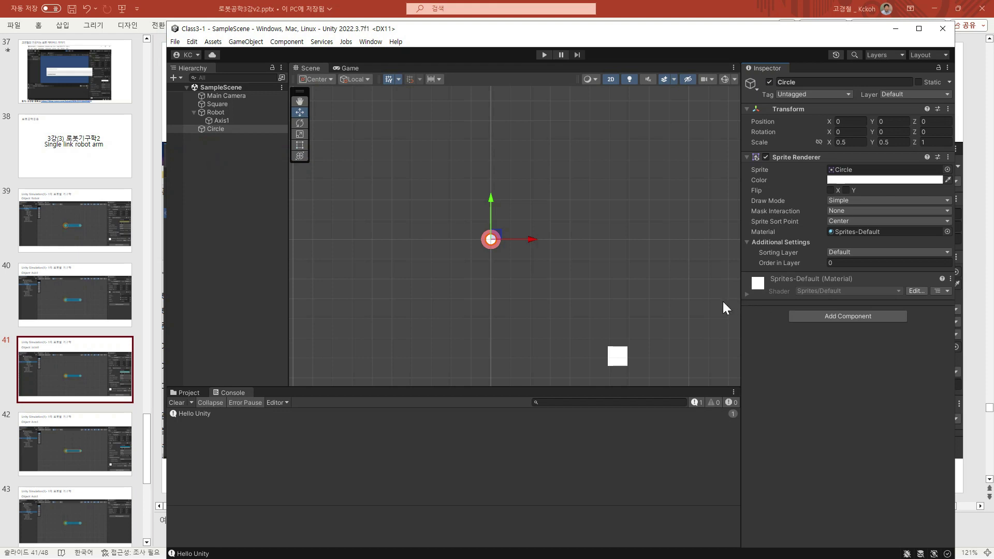
Change the small circle's sprite colour to turquoise, 22D9D1.
click(906, 179)
click(880, 257)
click(949, 242)
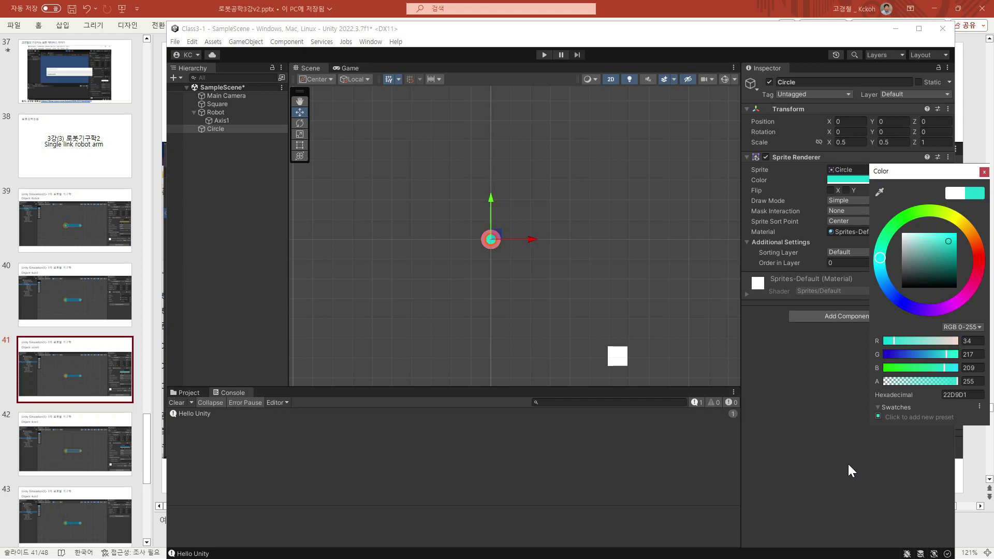
click(983, 171)
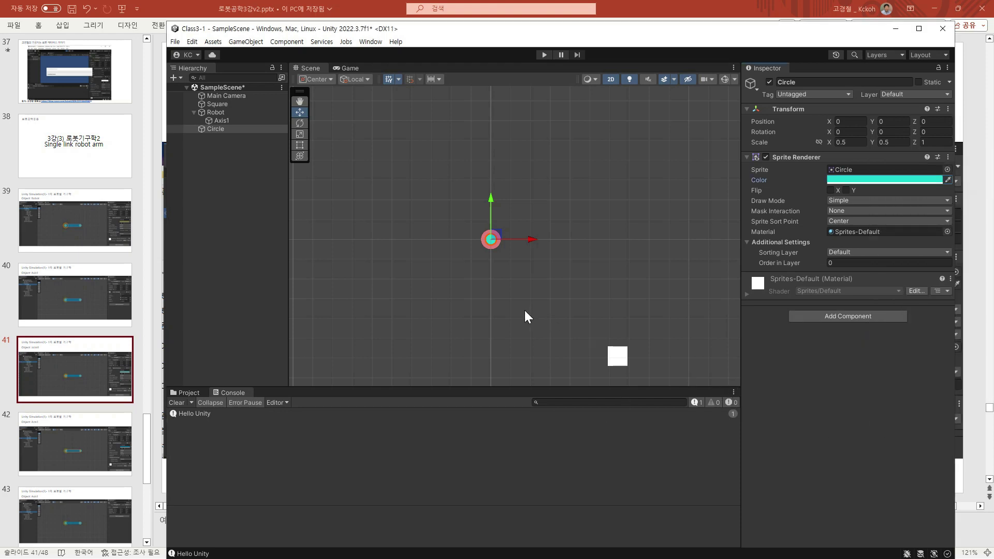
Rename the small circle in Unity as Joint1, matching slide 41 in PowerPoint, and make it a child of Axis1.
click(82, 380)
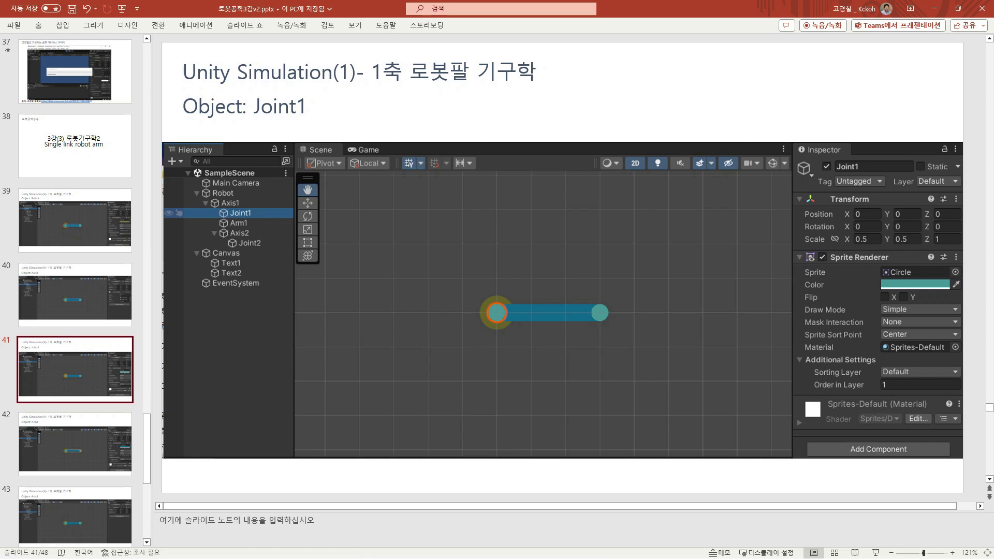
key(alt+Tab)
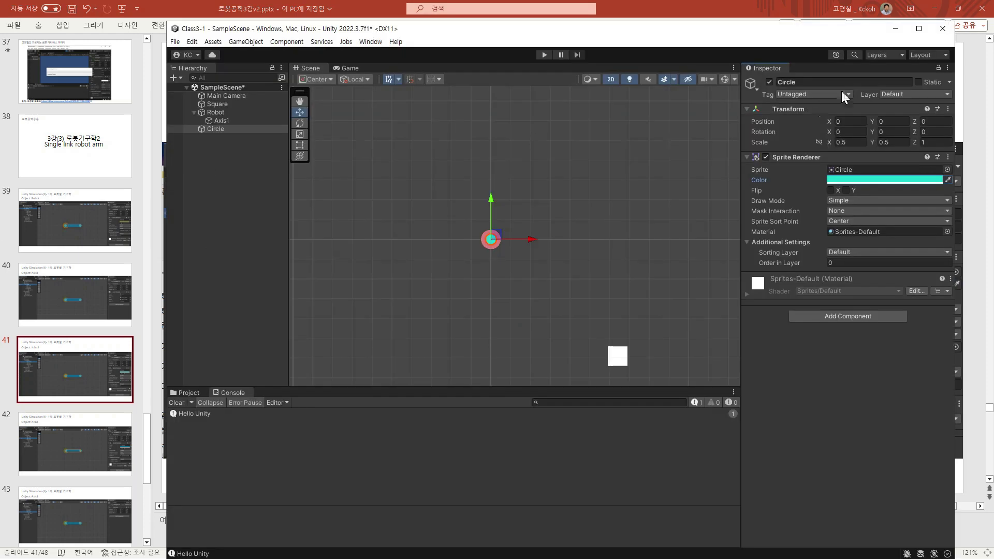
click(801, 82)
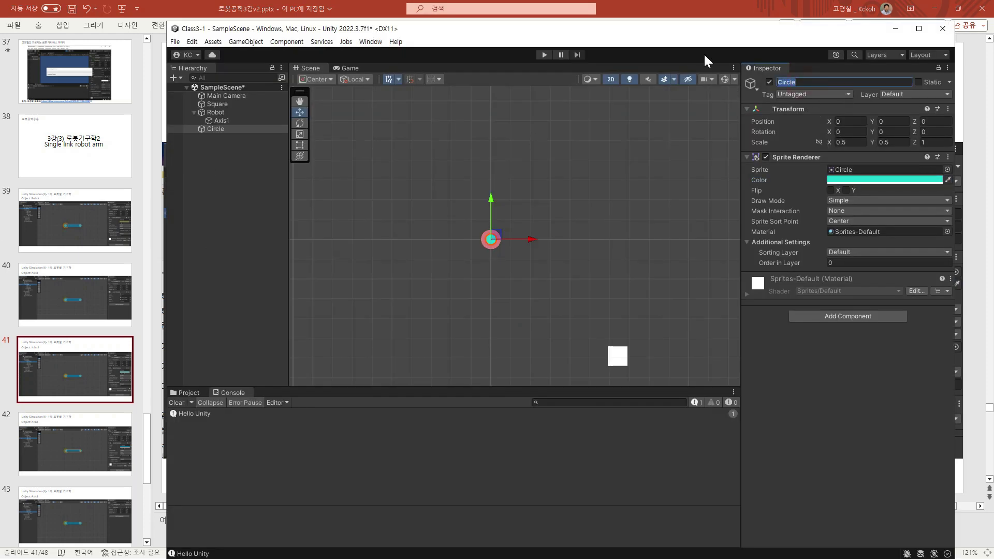
text(Joint1)
click(205, 131)
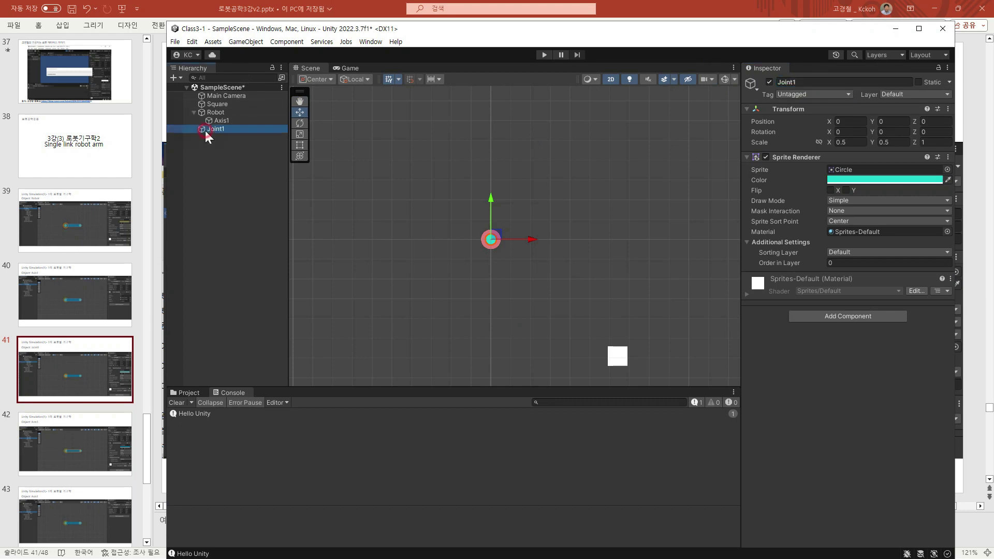
drag(205, 130, 218, 121)
Switch to PowerPoint, open slide 42 to examine the Arm1 settings and move its window aside to uncover Unity.
click(64, 367)
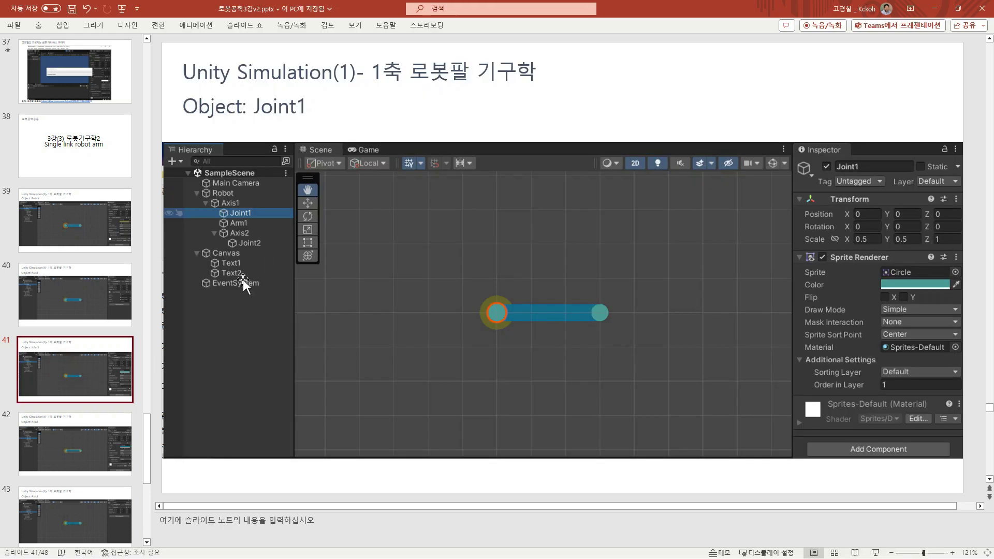
click(243, 224)
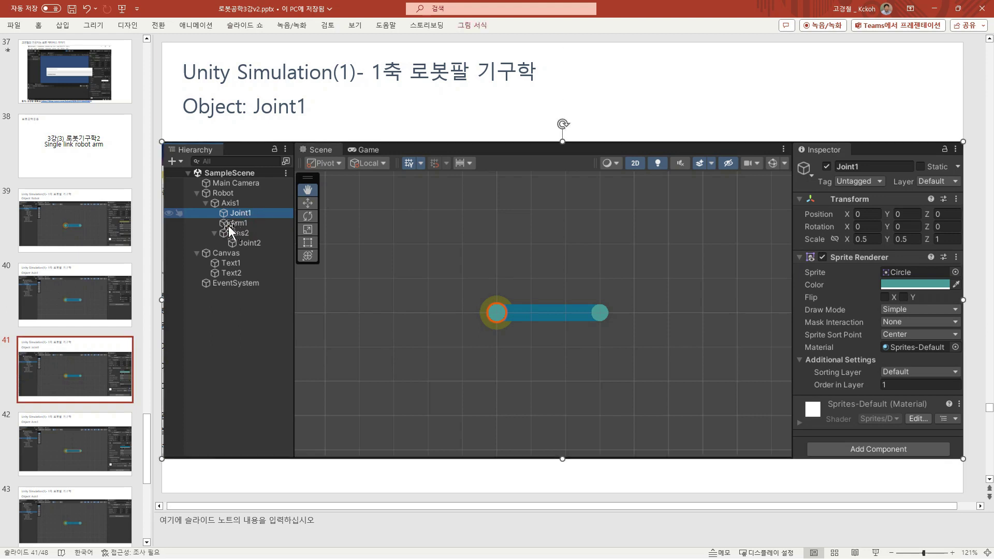
click(80, 438)
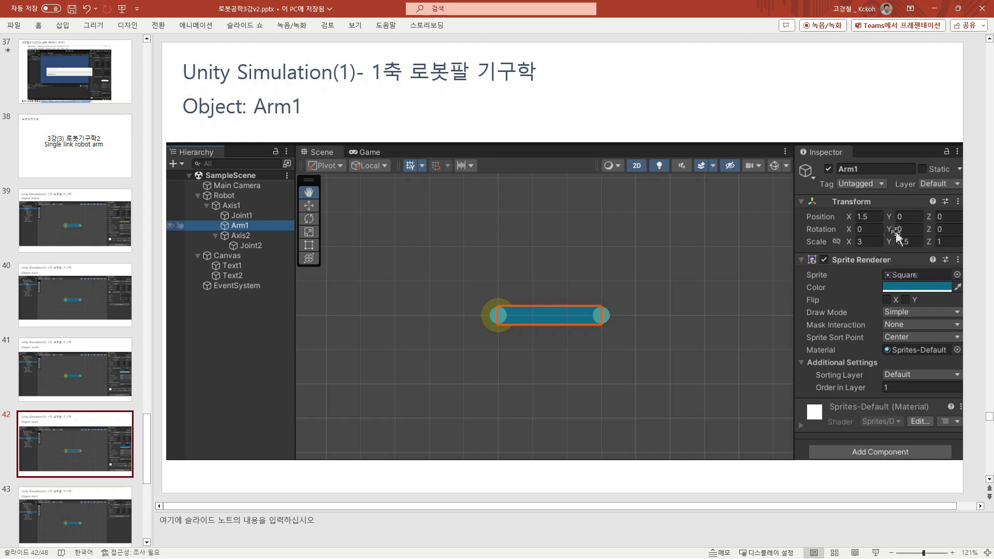
drag(706, 5, 89, 13)
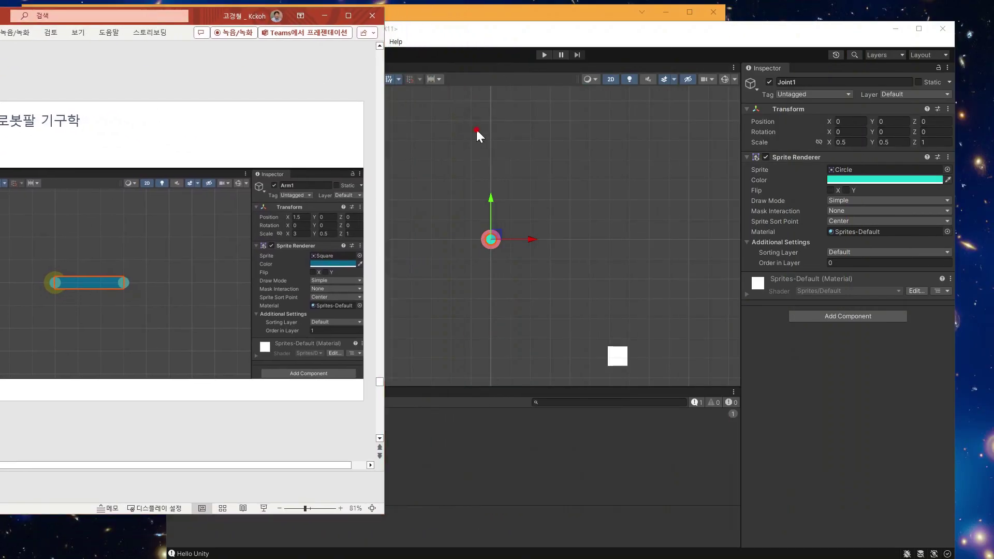
Switch to Unity and add a new 2D Square sprite to the scene.
click(476, 130)
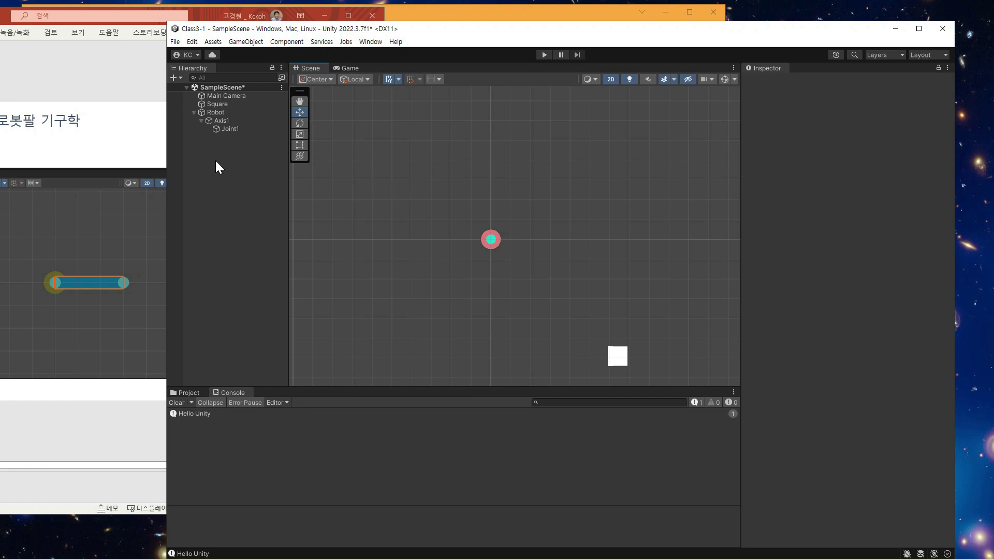
click(67, 85)
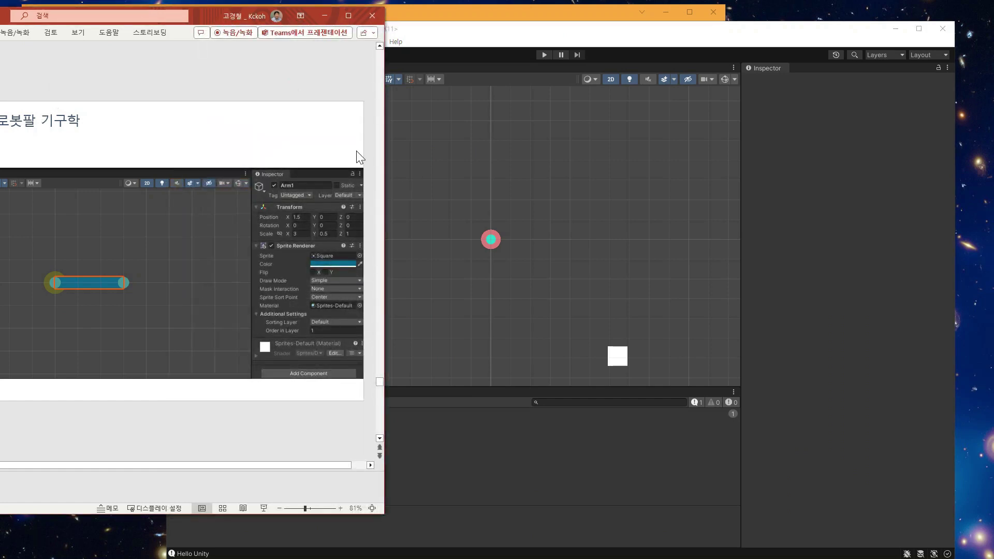
click(424, 148)
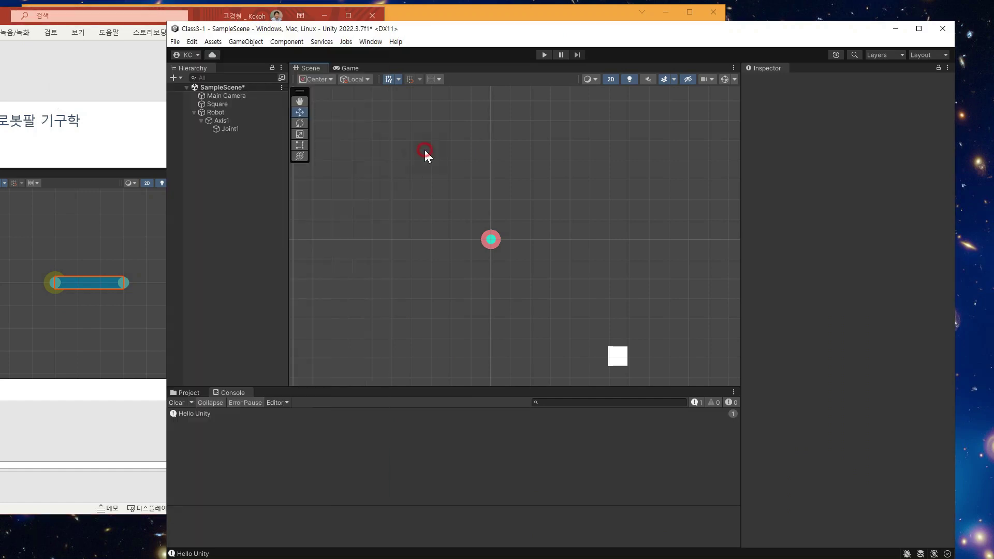
click(170, 76)
mouse_move(200, 150)
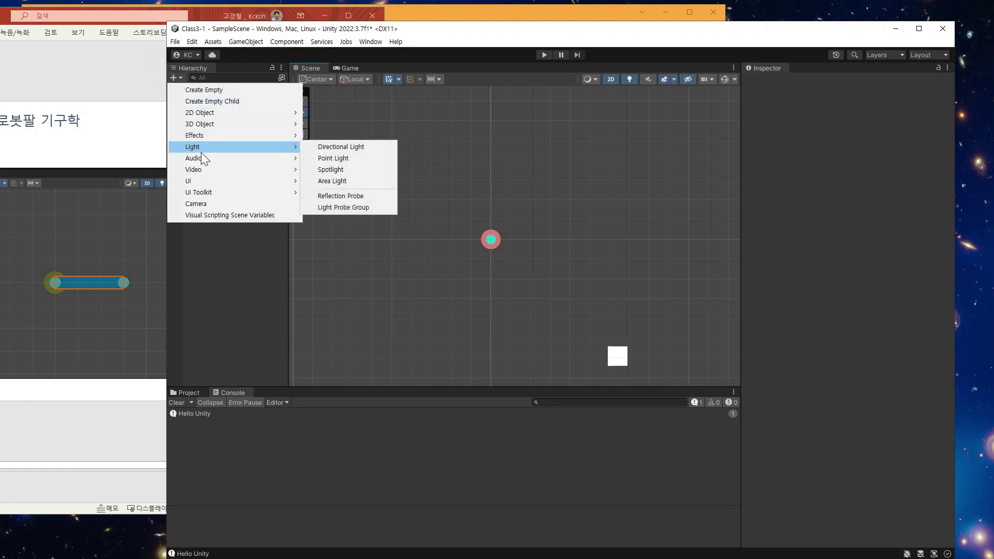
mouse_move(212, 112)
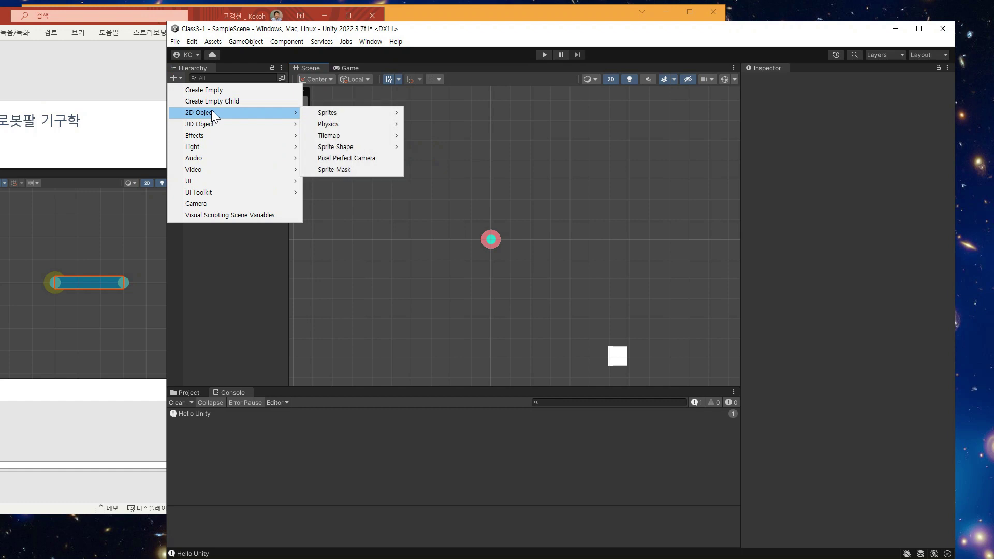
mouse_move(334, 111)
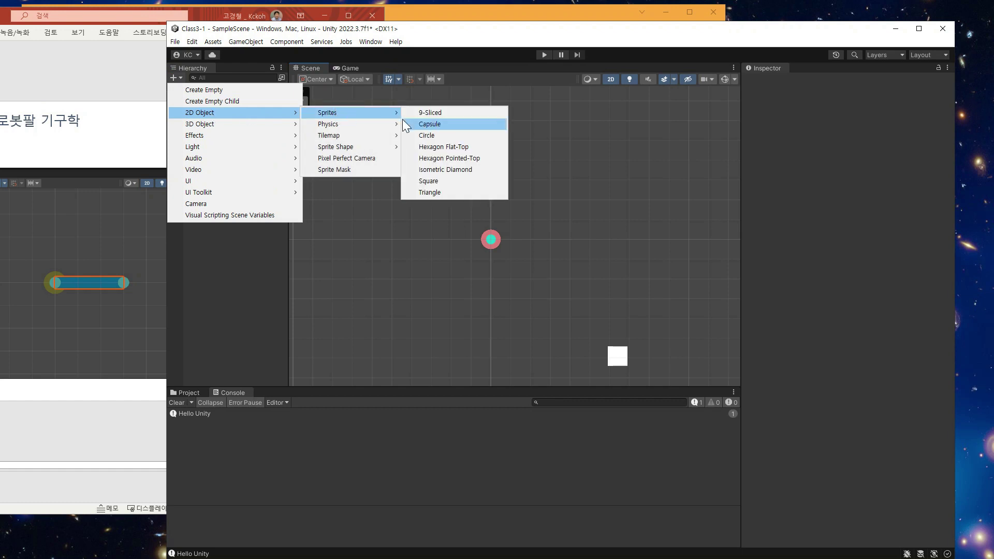
click(448, 181)
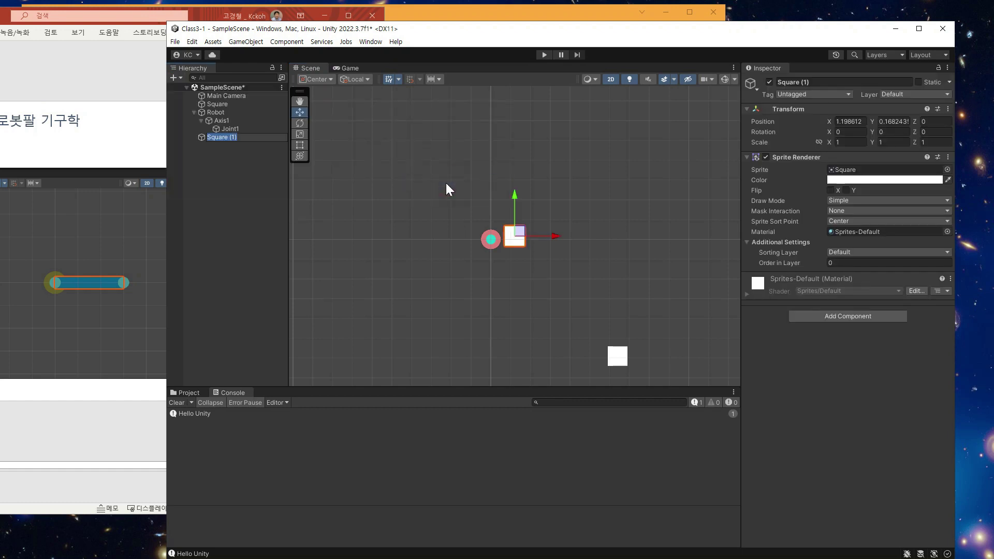
Rename the newly added square as Arm1.
click(833, 80)
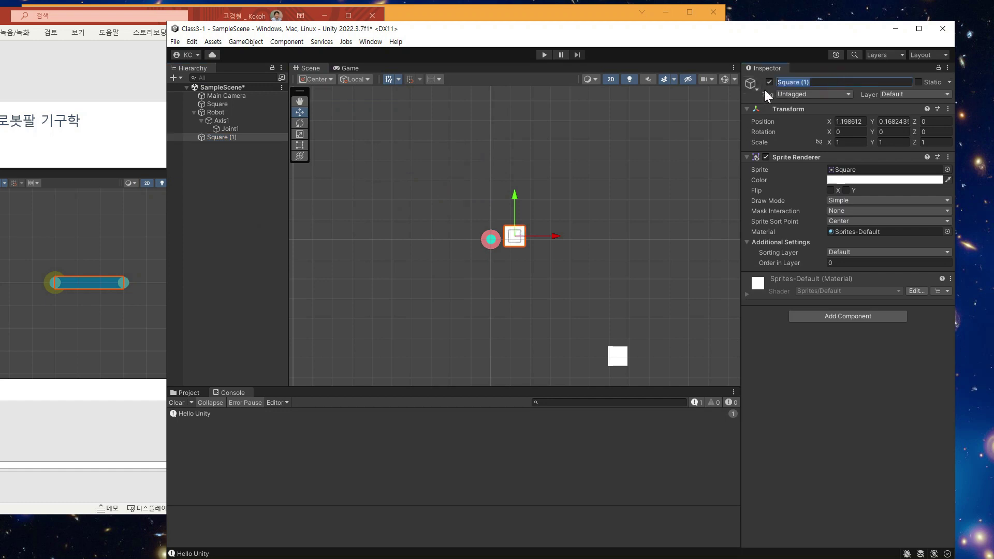
text(Arm1)
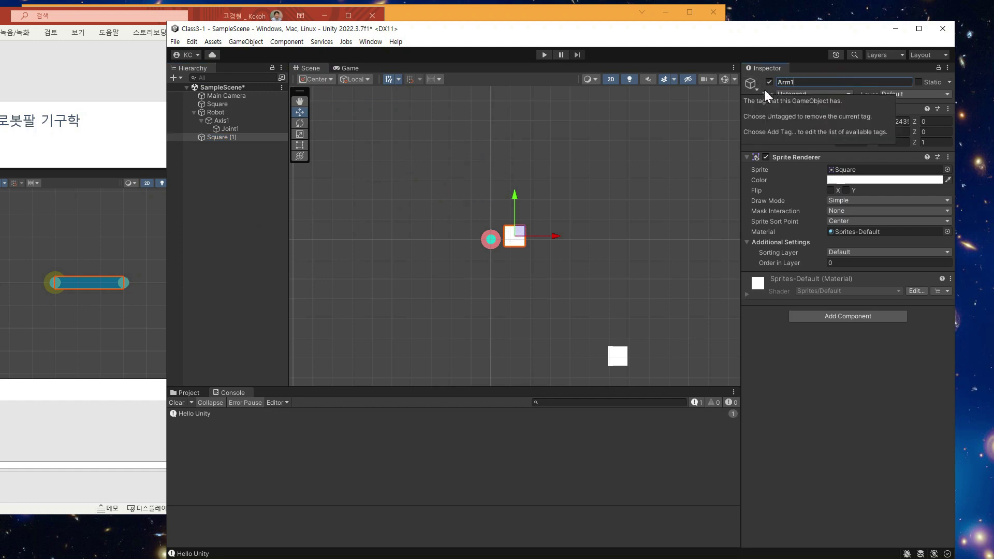
click(243, 178)
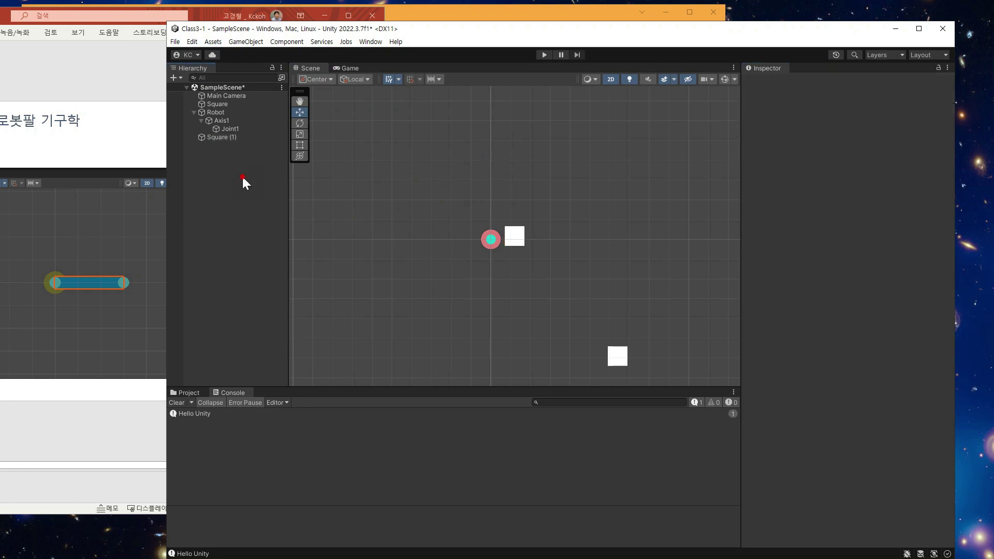
Check the object hierarchy on the Arm1 slide in PowerPoint and make Arm1 a child of Axis1 in Unity.
click(126, 116)
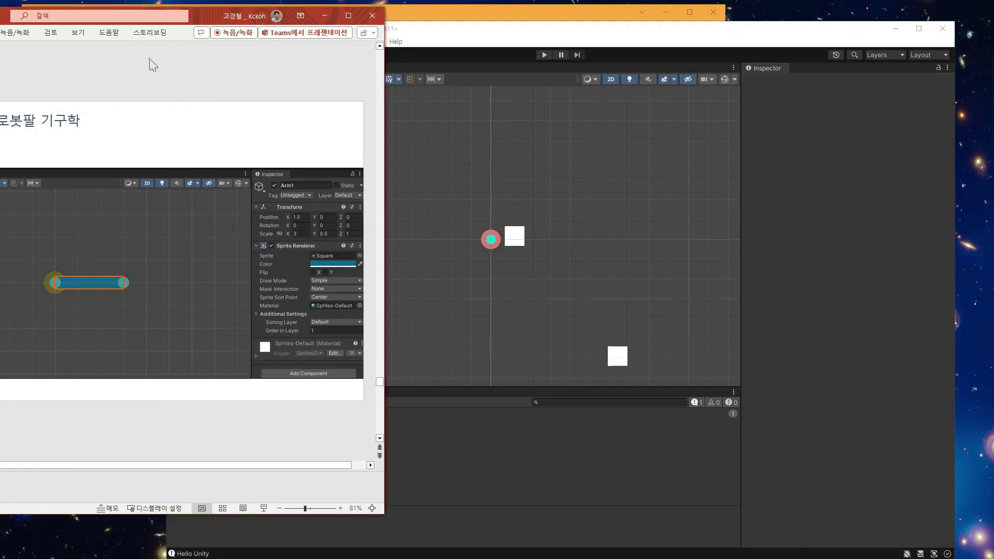
click(94, 40)
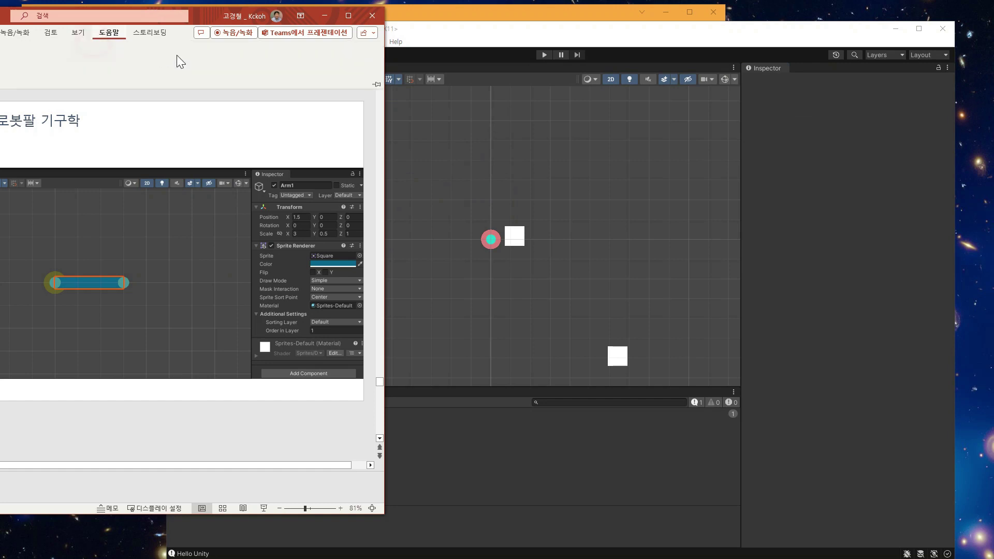
drag(215, 12, 381, 26)
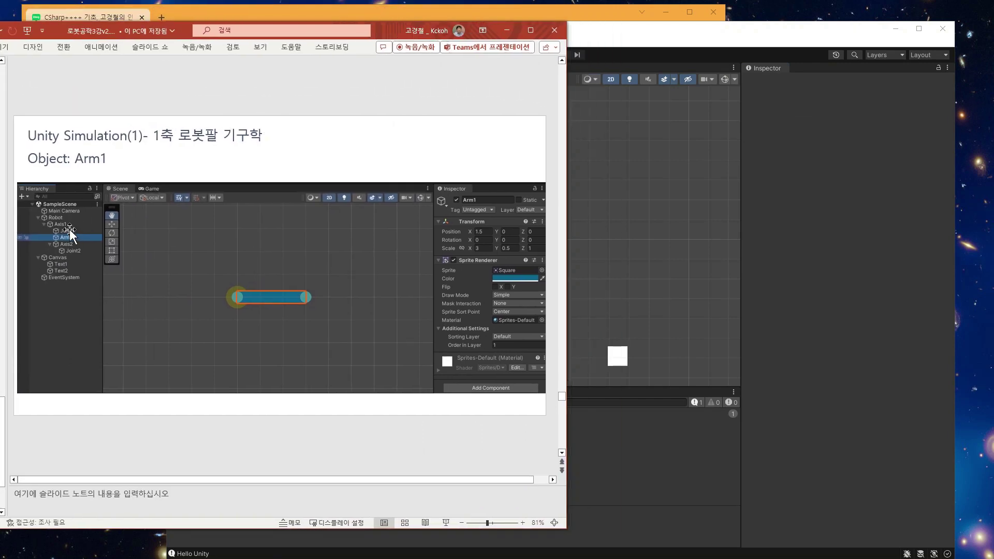
click(691, 185)
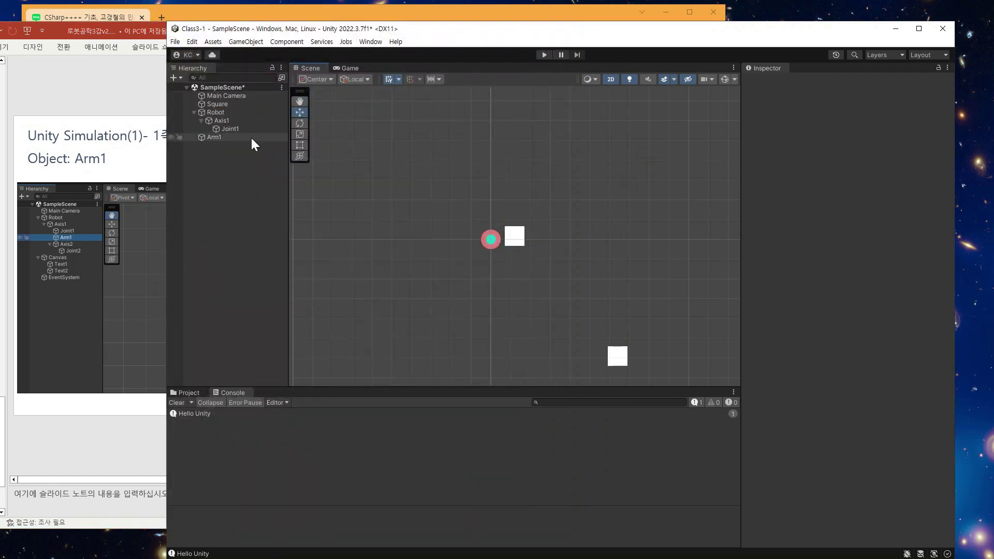
drag(213, 138, 216, 122)
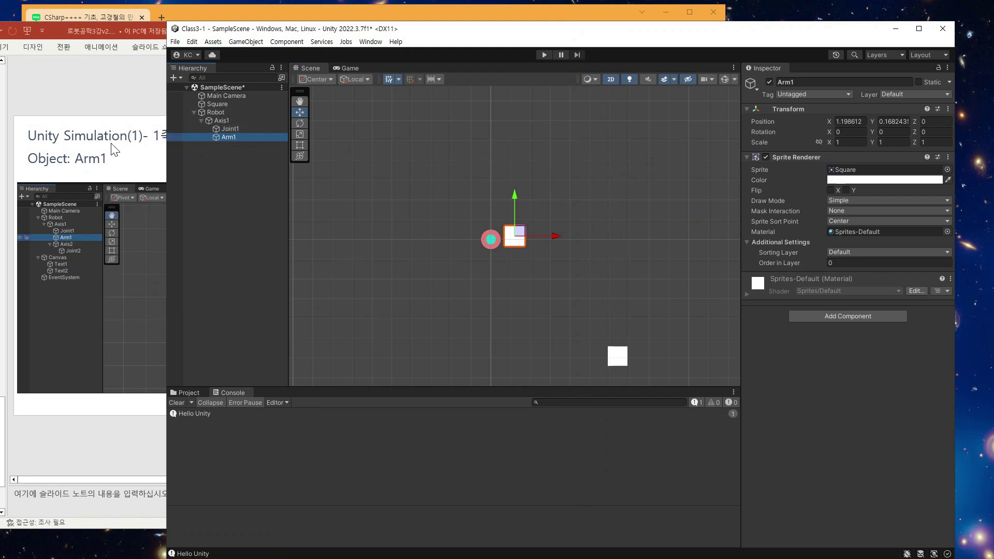
Consult the Arm1 transform values on the PowerPoint slide, reset Arm1's transform in Unity and set its X position to 1.5.
click(107, 111)
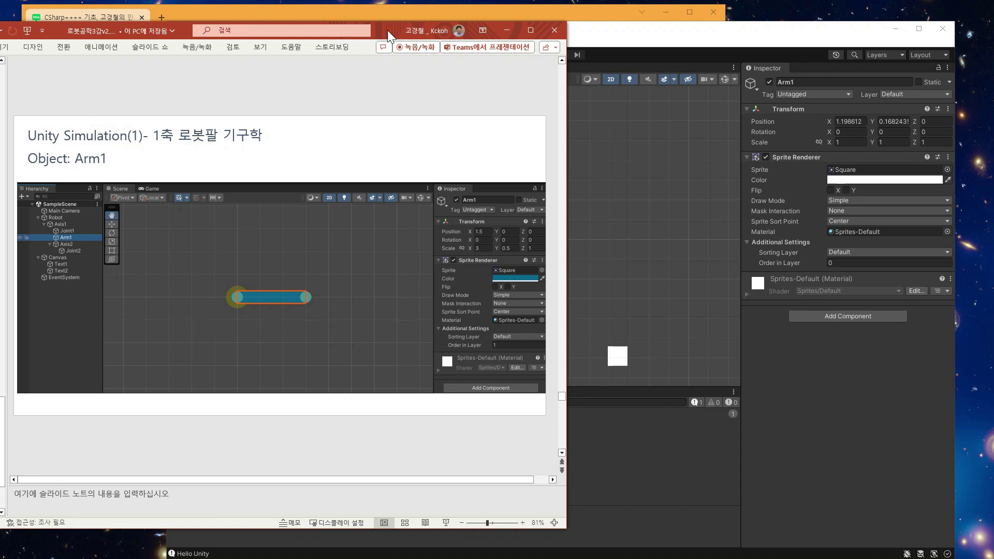
drag(365, 29, 113, 26)
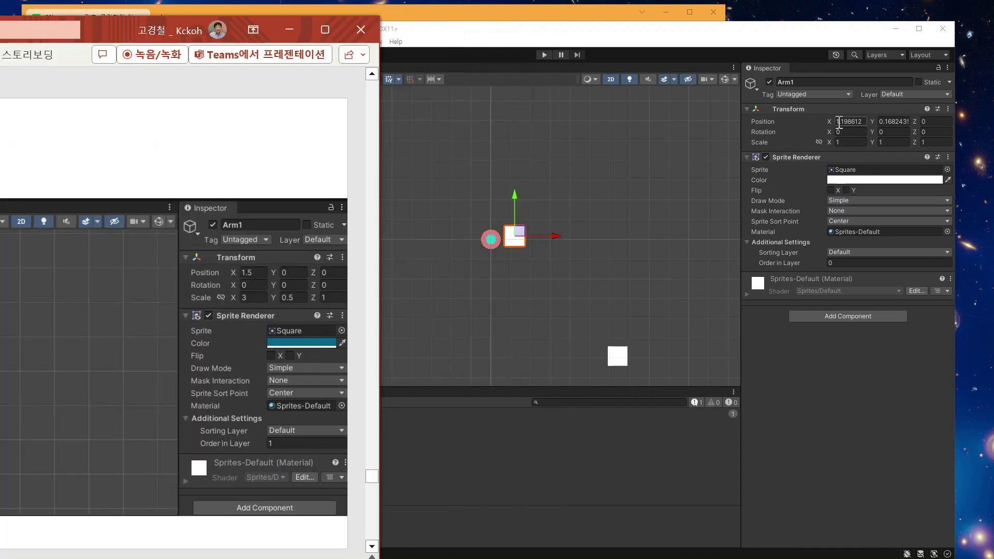
click(949, 109)
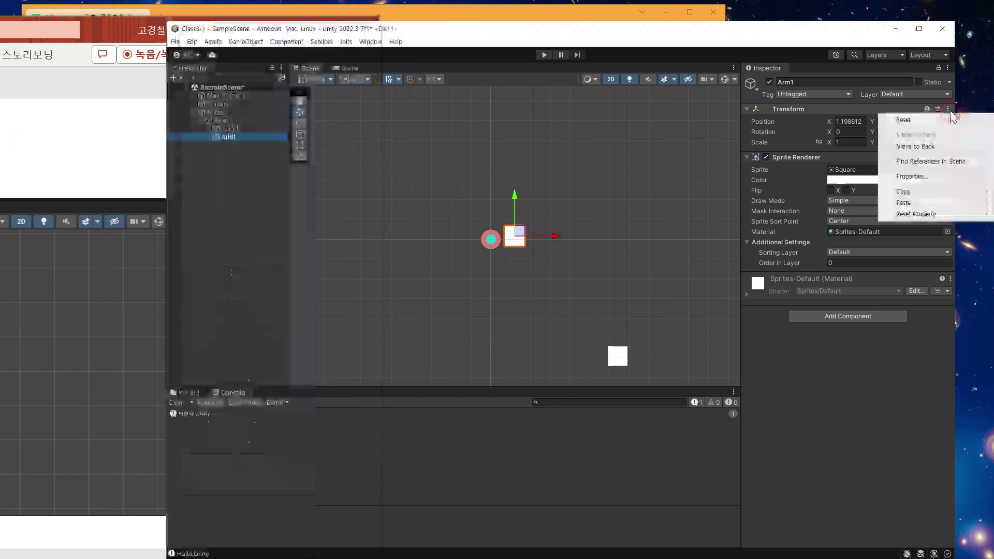
click(905, 120)
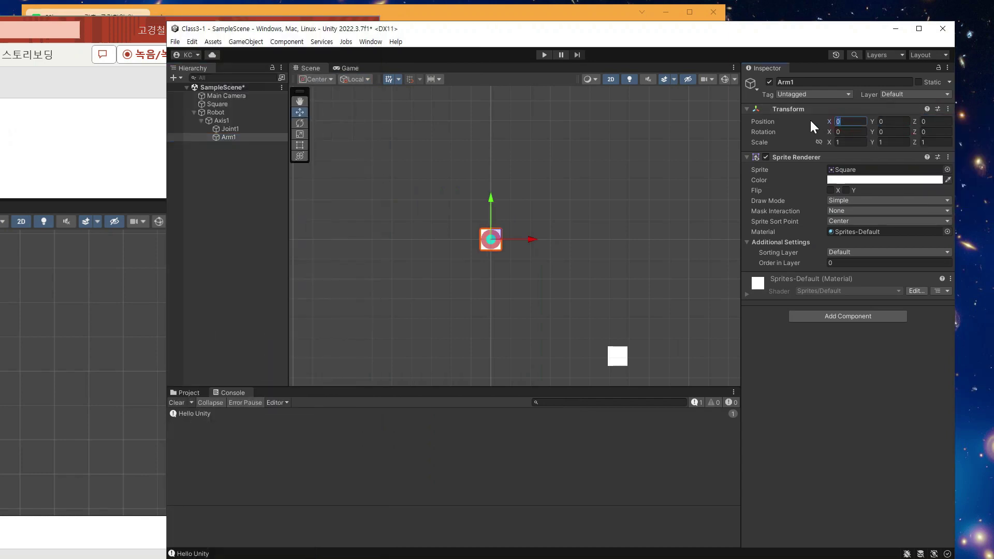
text(1)
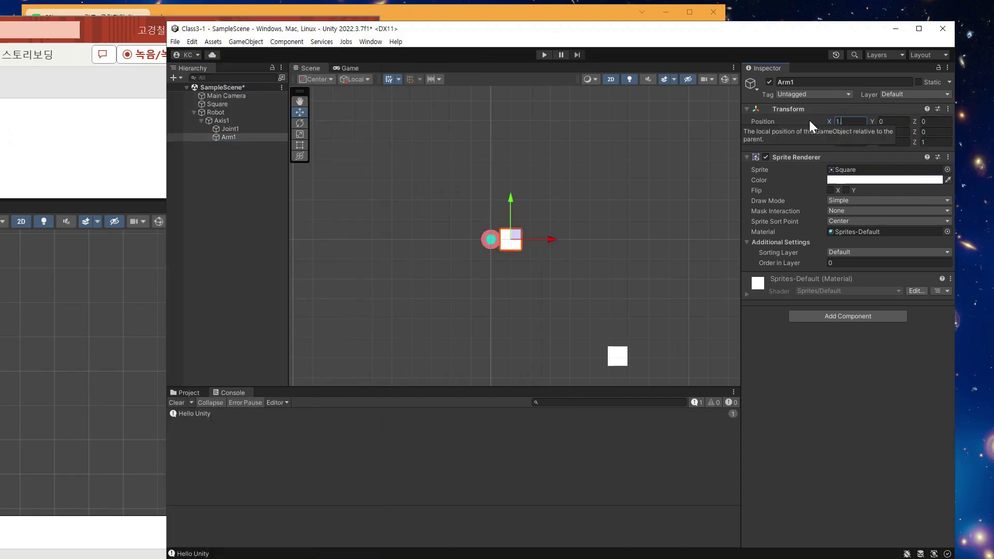
text(.5)
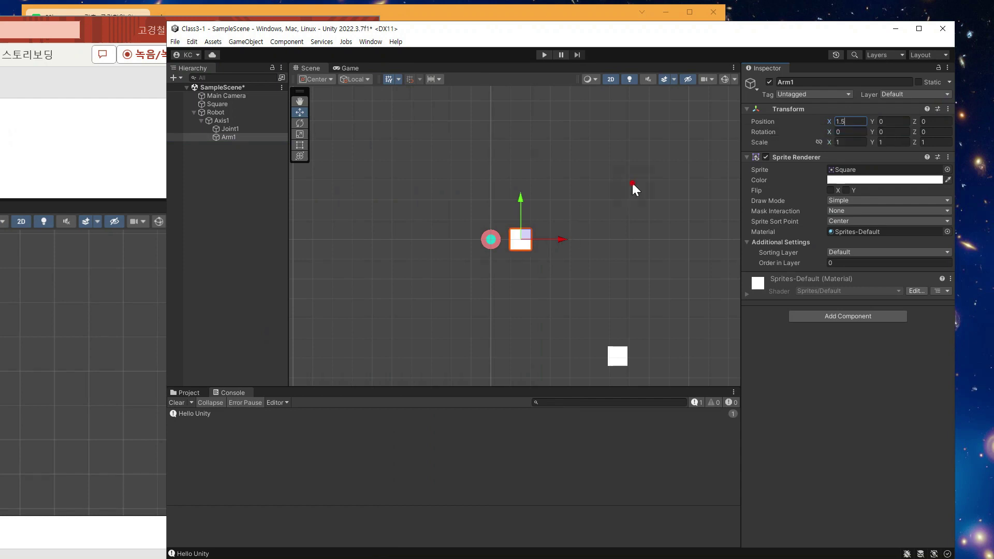
click(632, 182)
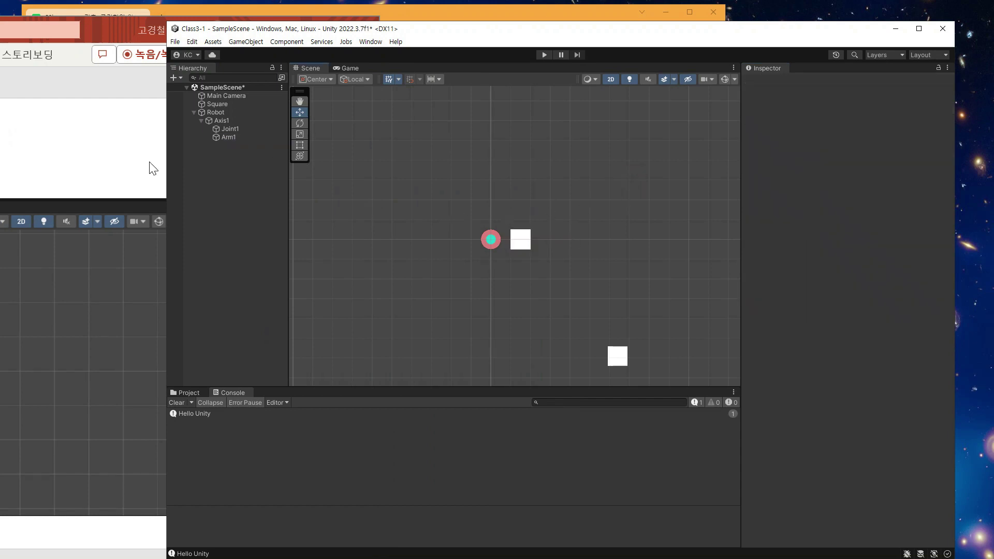
Move the Unity window aside to examine Arm1's scale on the PowerPoint slide, and reselect Arm1 in Unity.
click(125, 151)
click(582, 36)
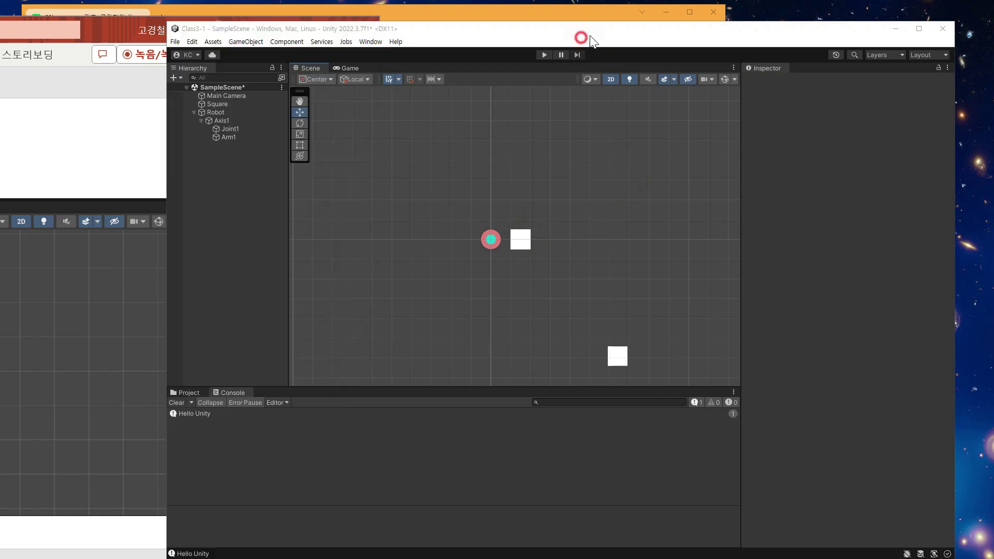
drag(526, 33, 647, 32)
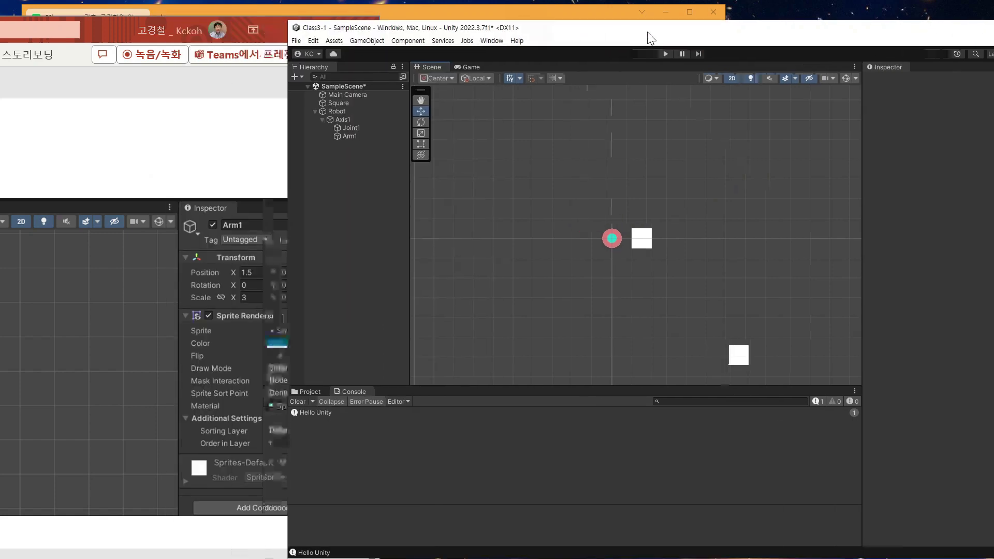
click(236, 149)
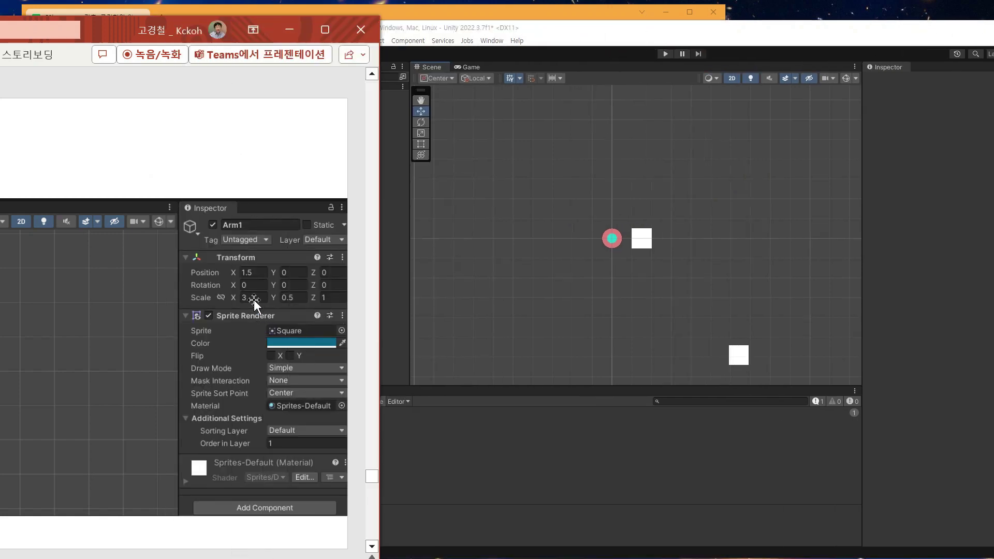
click(644, 31)
click(350, 136)
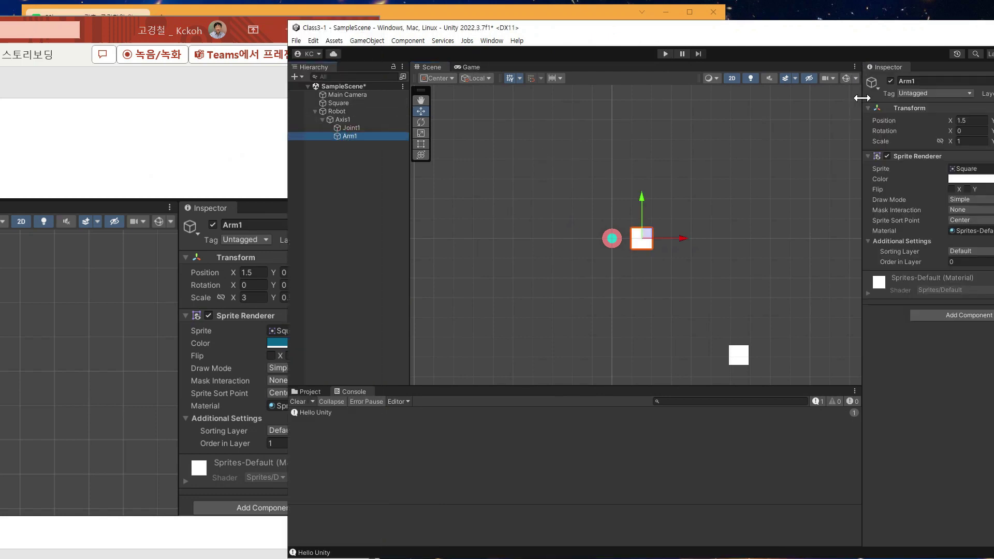
Shrink the Unity window and arrange it side by side with the PowerPoint Arm1 slide, keeping Arm1's properties visible.
drag(862, 95, 689, 115)
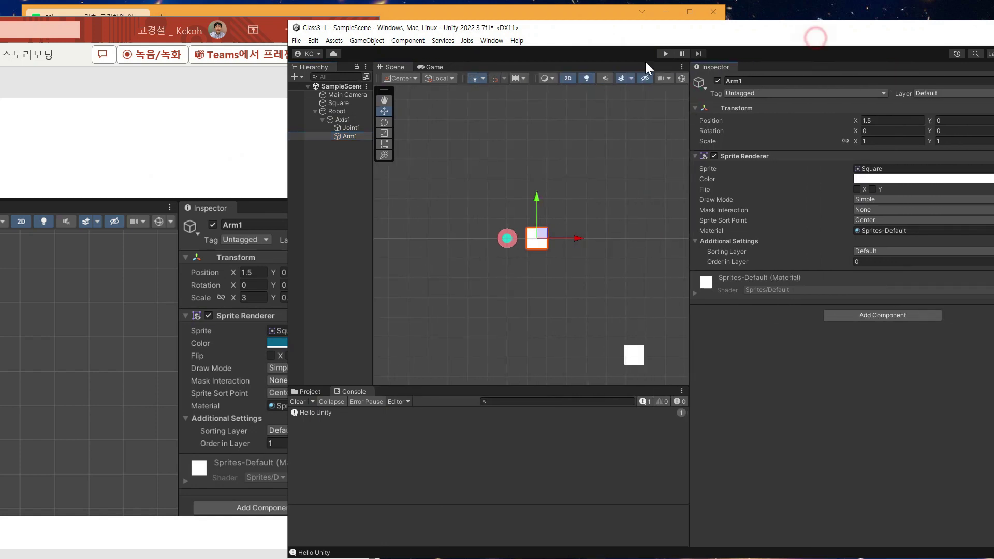
drag(708, 39, 451, 52)
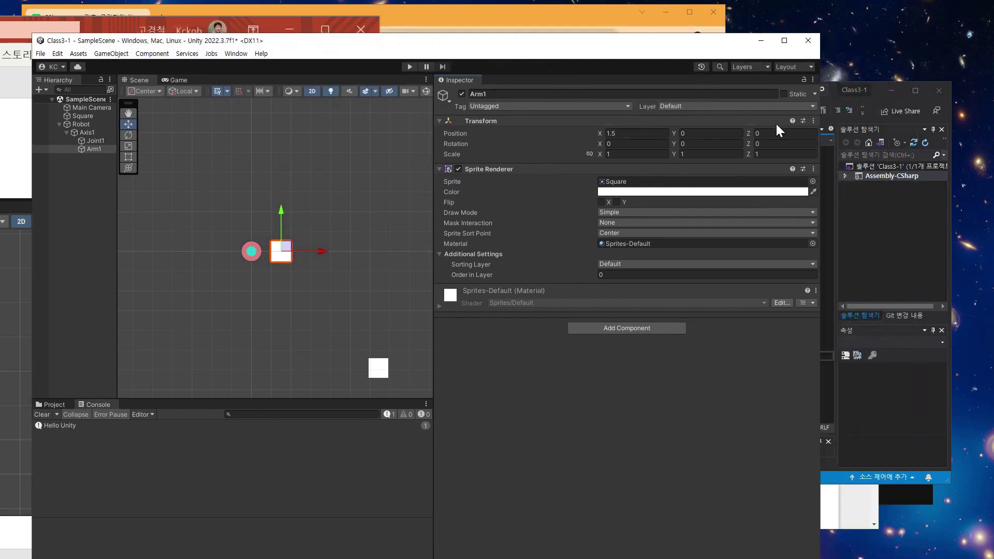
drag(821, 142, 485, 142)
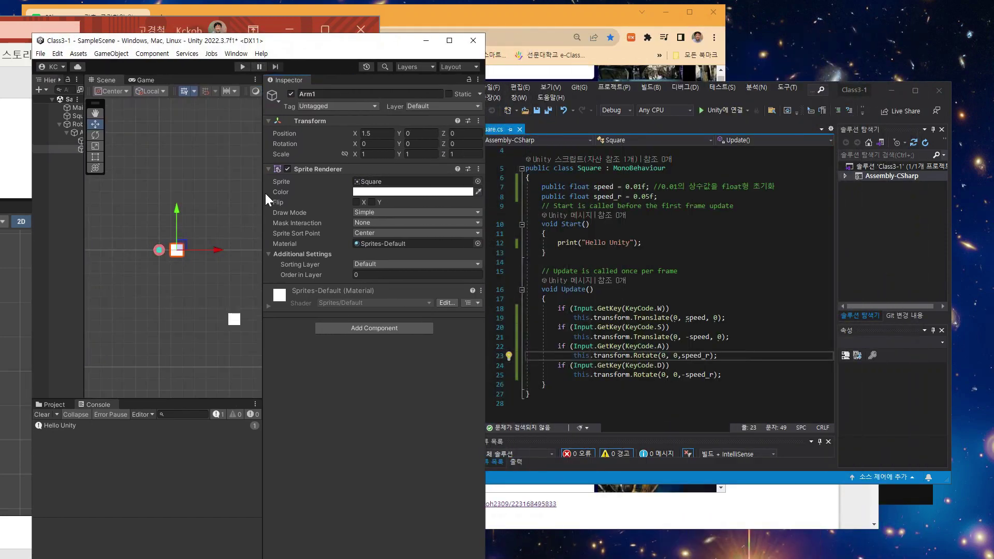
drag(261, 197, 339, 197)
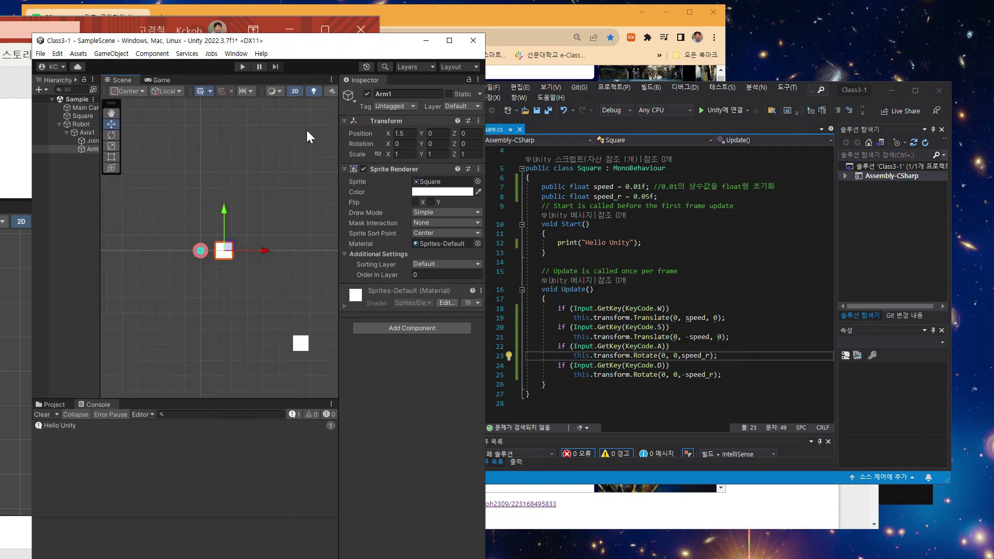
drag(275, 44, 742, 21)
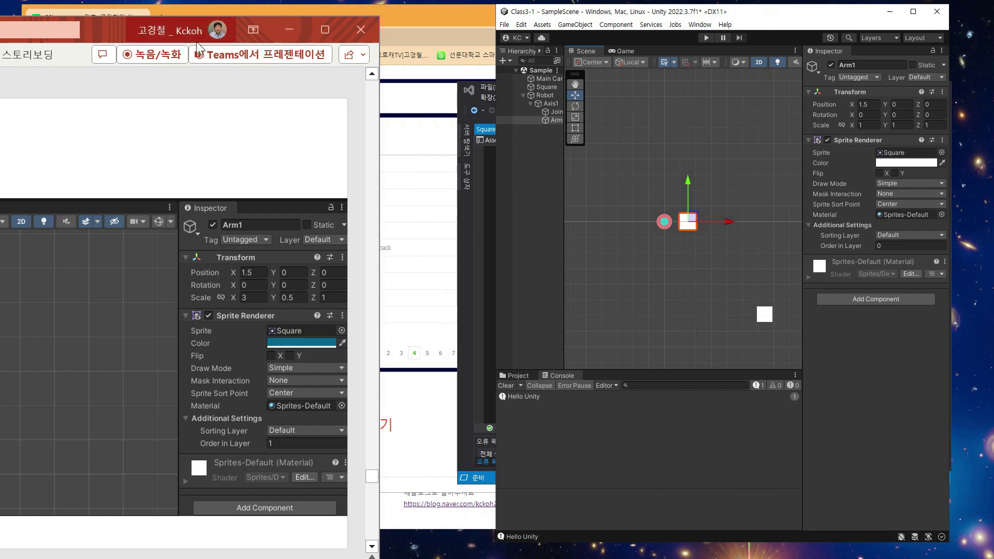
drag(109, 26, 314, 15)
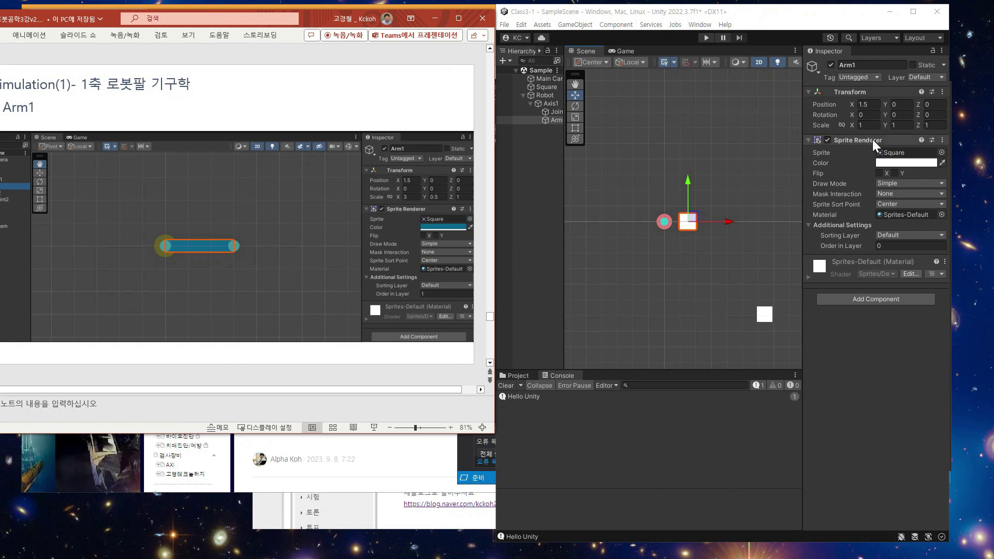
Set Arm1's scale to 3 in X and 0.5 in Y.
click(865, 125)
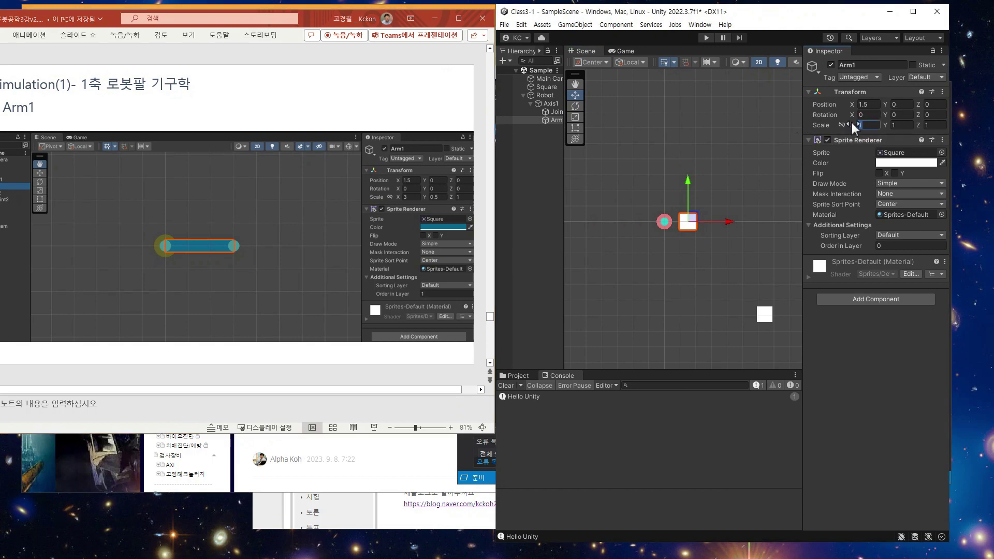
text(3)
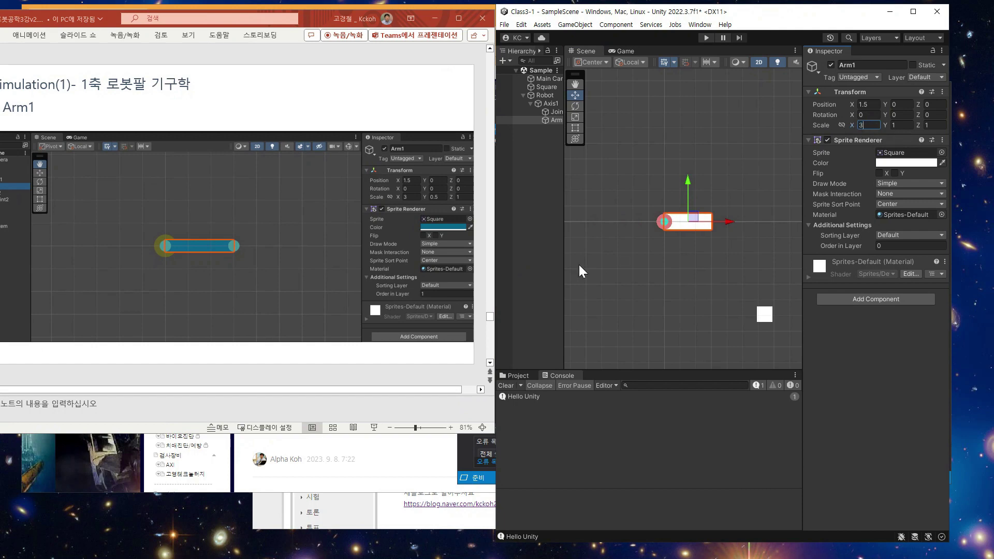
click(909, 126)
text(0.)
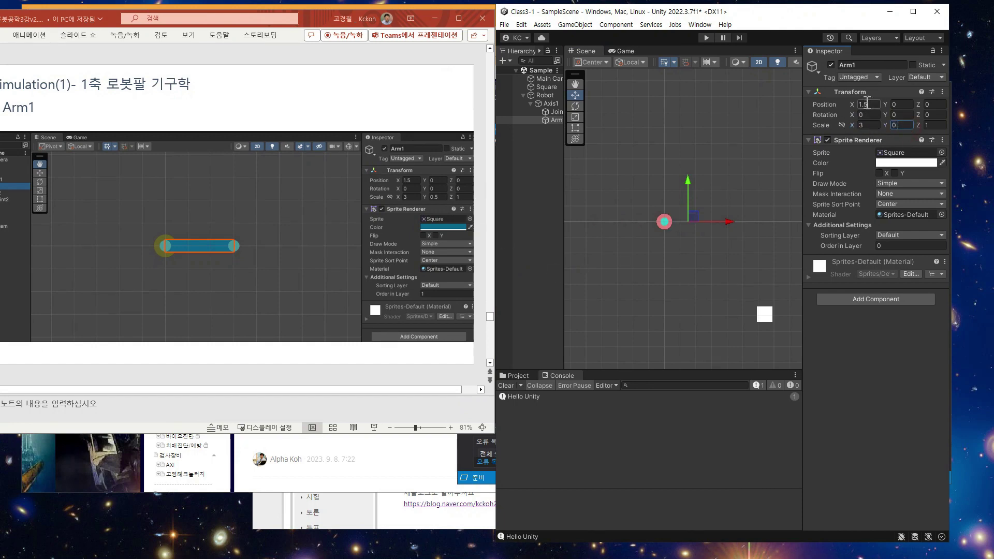
text(5)
click(891, 161)
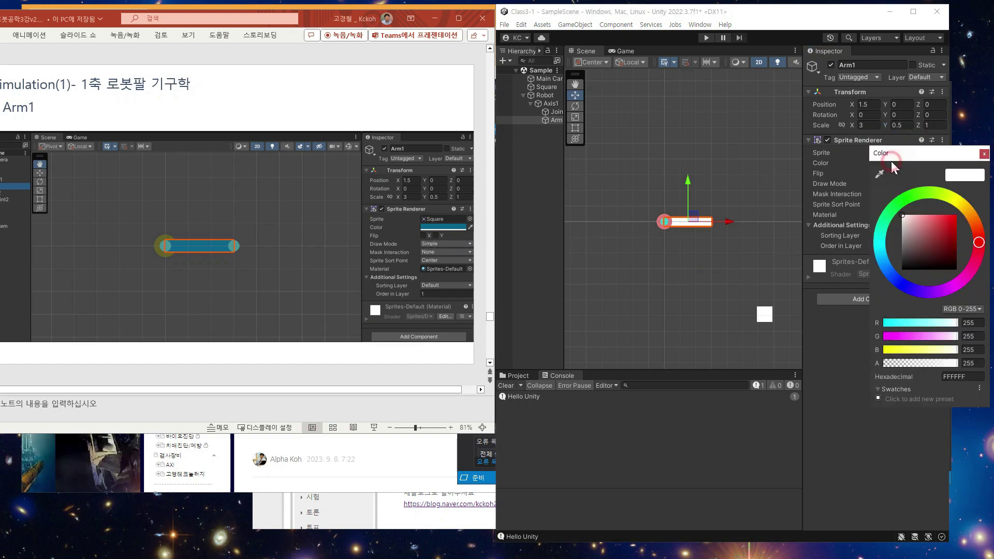
click(881, 268)
click(900, 282)
click(890, 275)
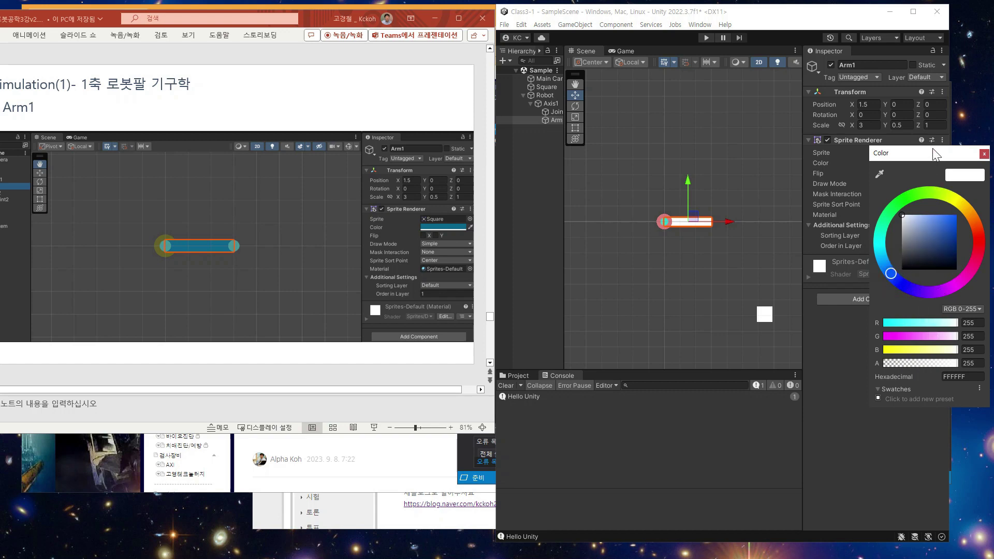
drag(933, 149, 853, 163)
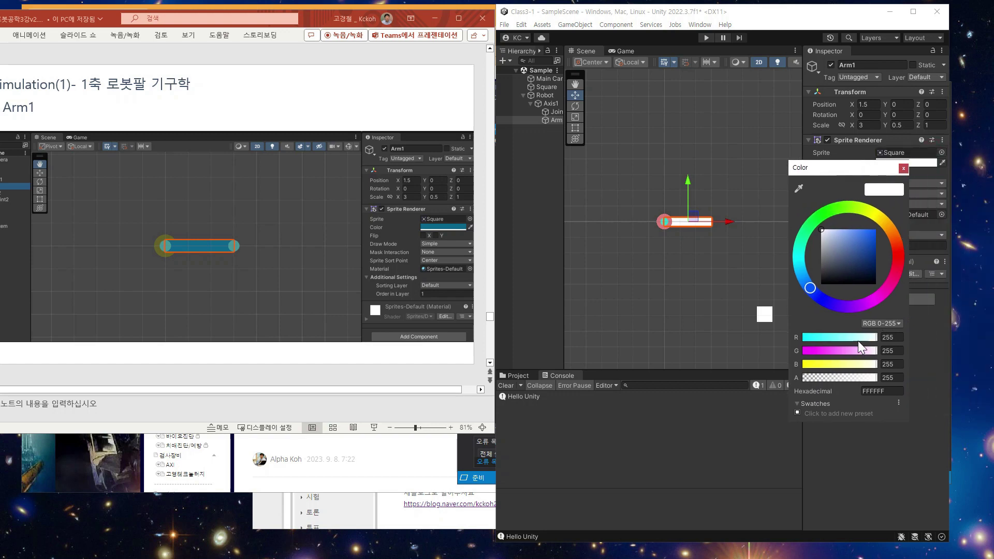
click(884, 193)
click(904, 168)
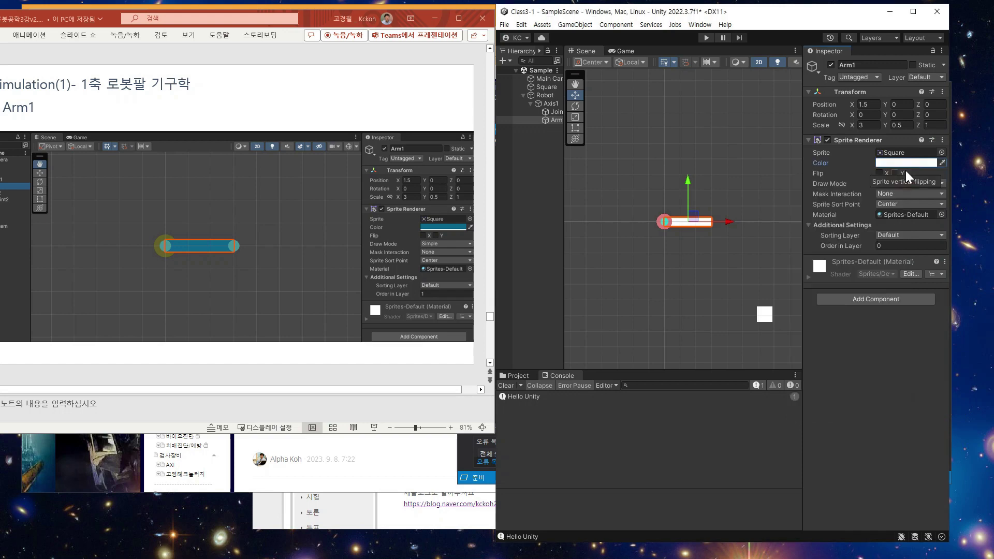
Set Arm1's sprite colour to blue, hexadecimal 1053AB, and deselect the object.
click(905, 166)
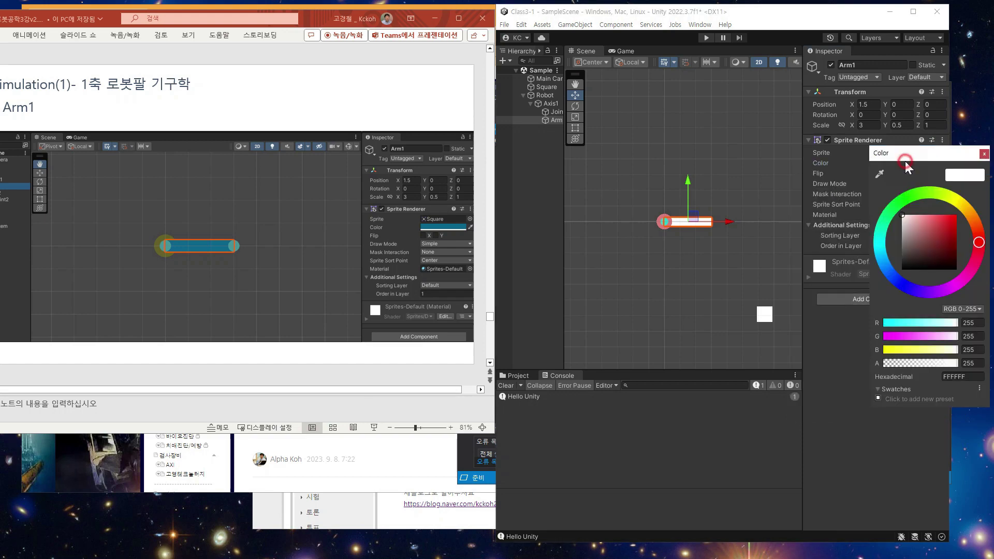
click(886, 272)
click(952, 246)
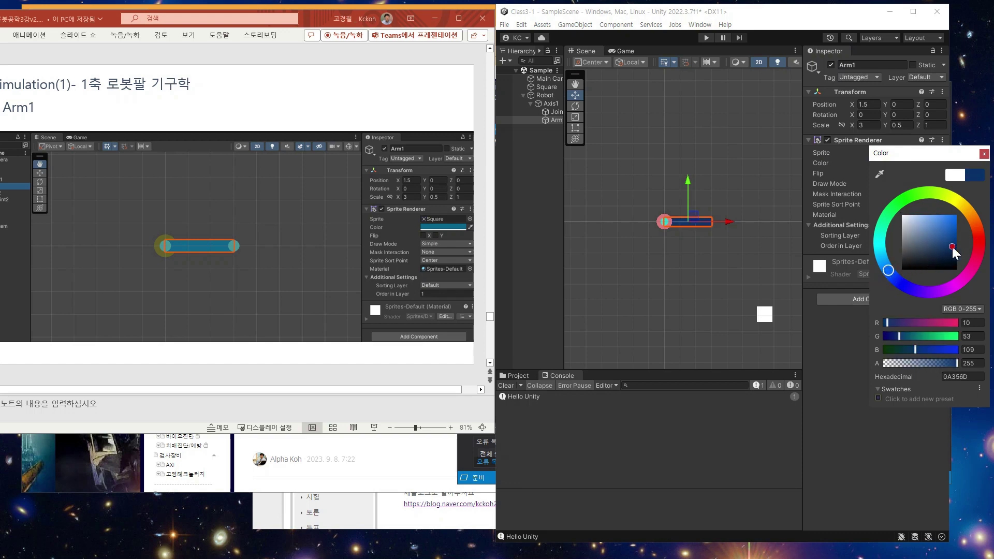
click(953, 233)
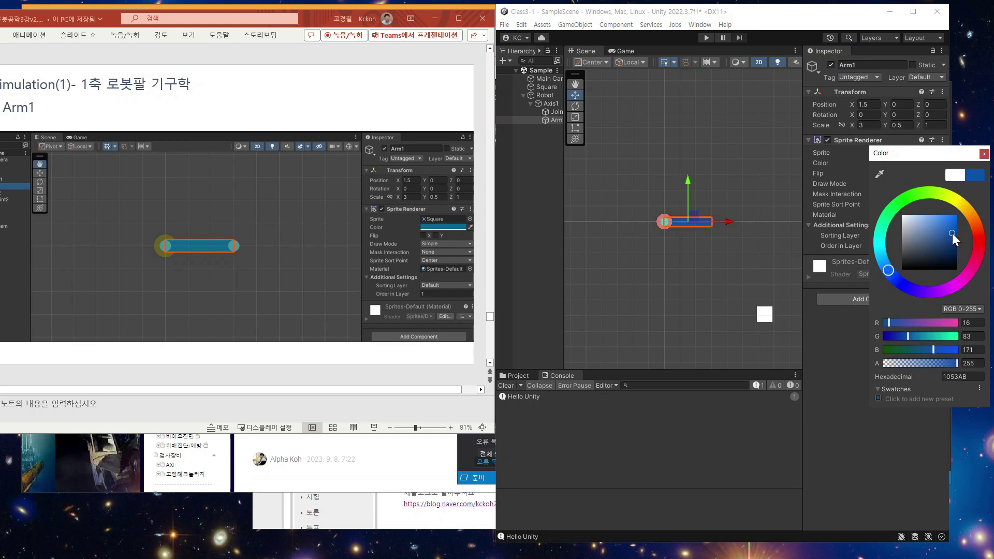
click(983, 154)
click(685, 148)
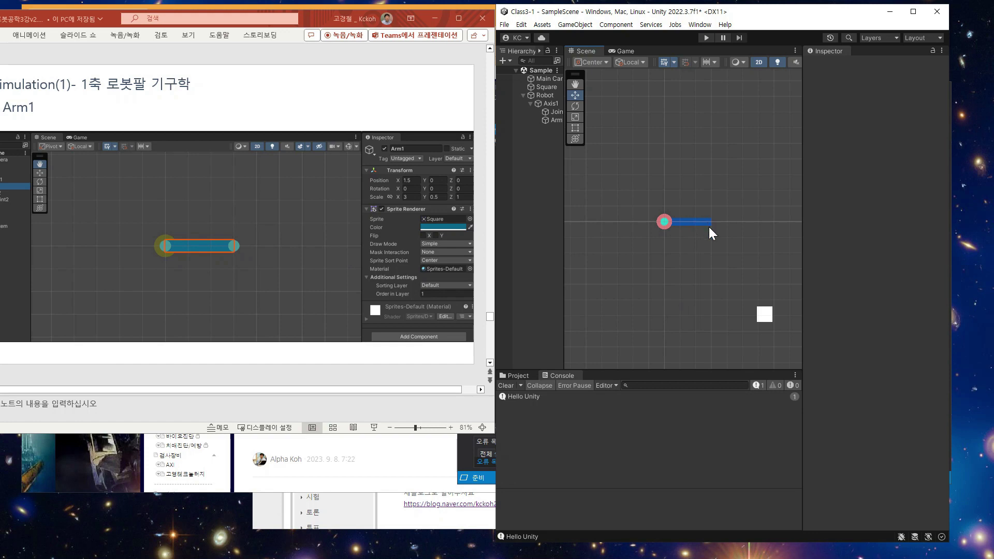
Widen the object hierarchy to show full names and set Arm1's Order in Layer to 1.
drag(562, 118, 578, 120)
click(564, 123)
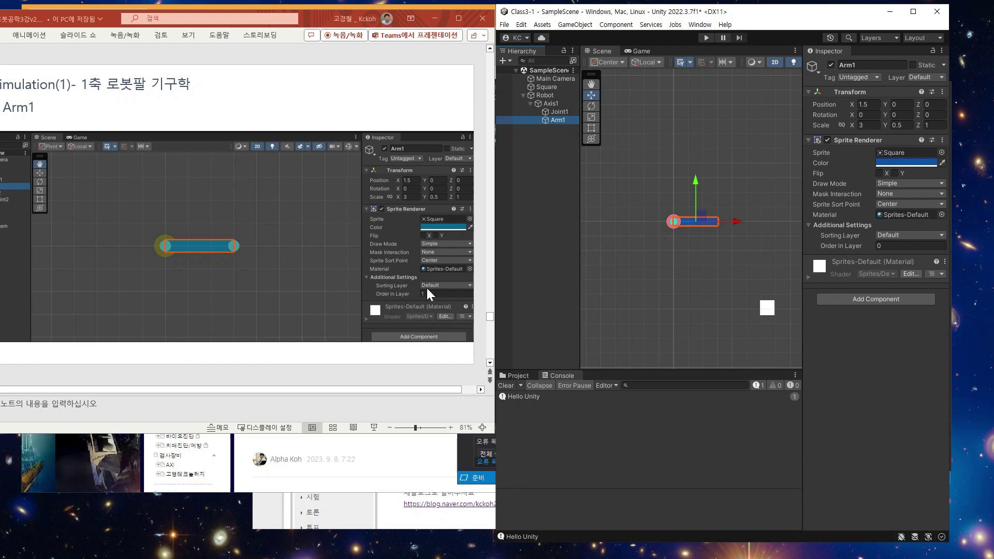
click(886, 247)
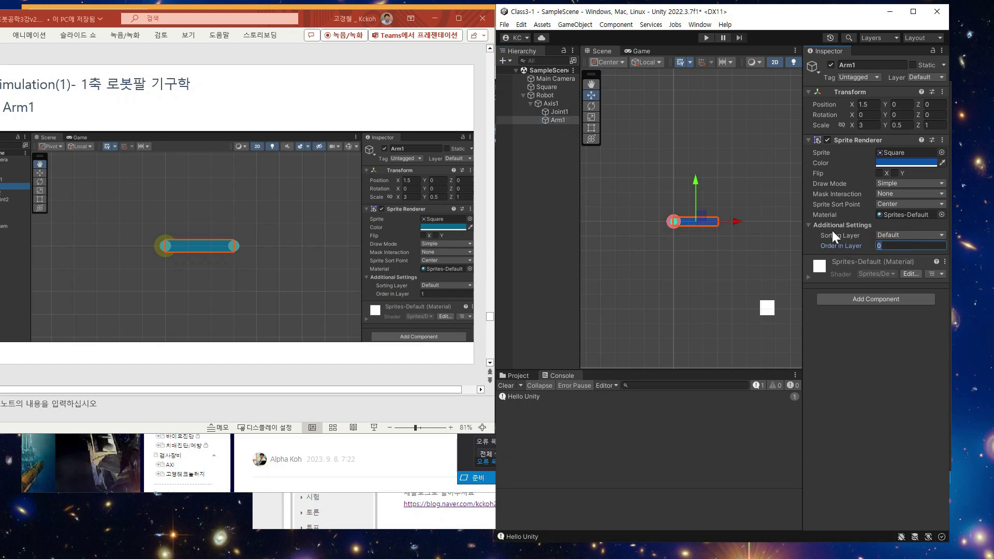
text(1)
click(614, 247)
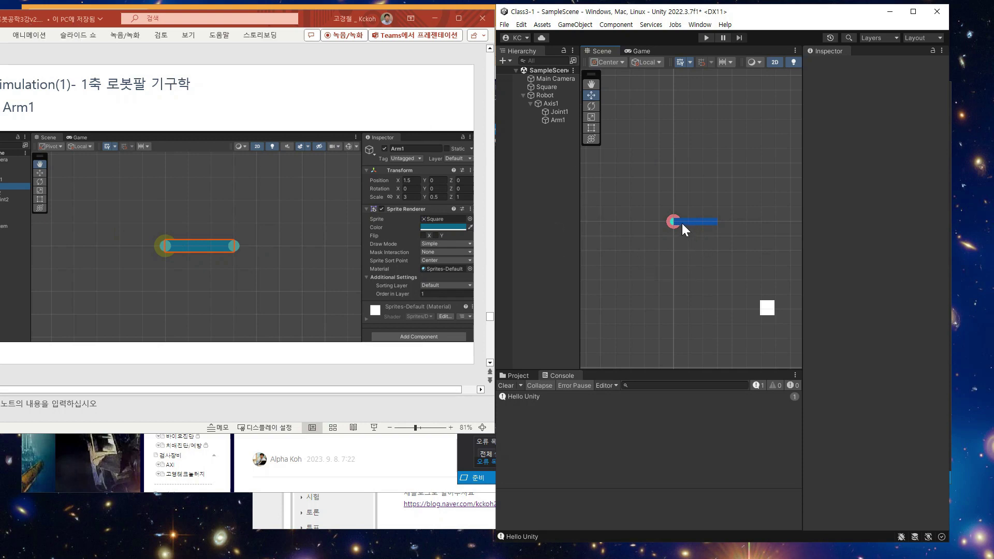
Set Joint1's Order in Layer to 1 and check how it overlaps Arm1 in the scene.
click(558, 111)
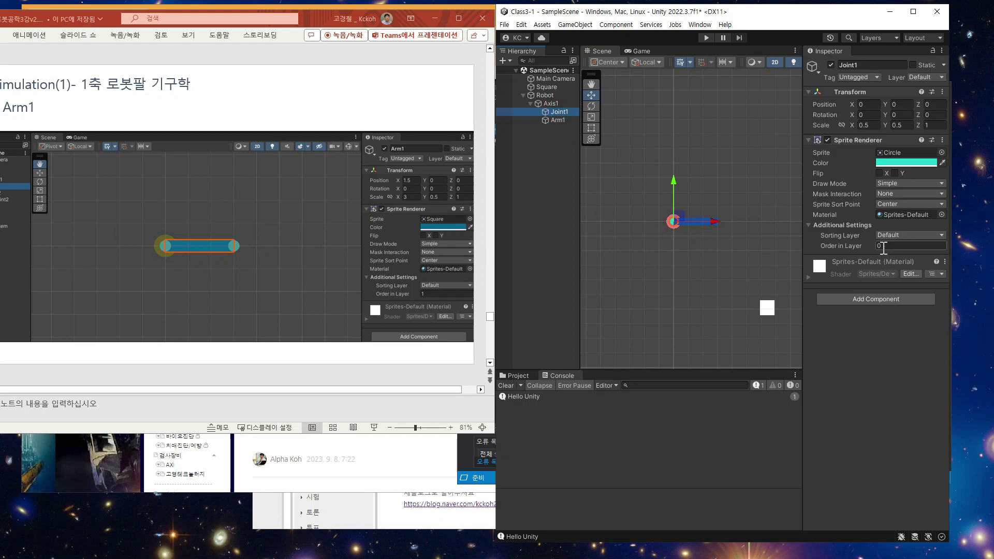
click(843, 245)
text(1)
click(605, 255)
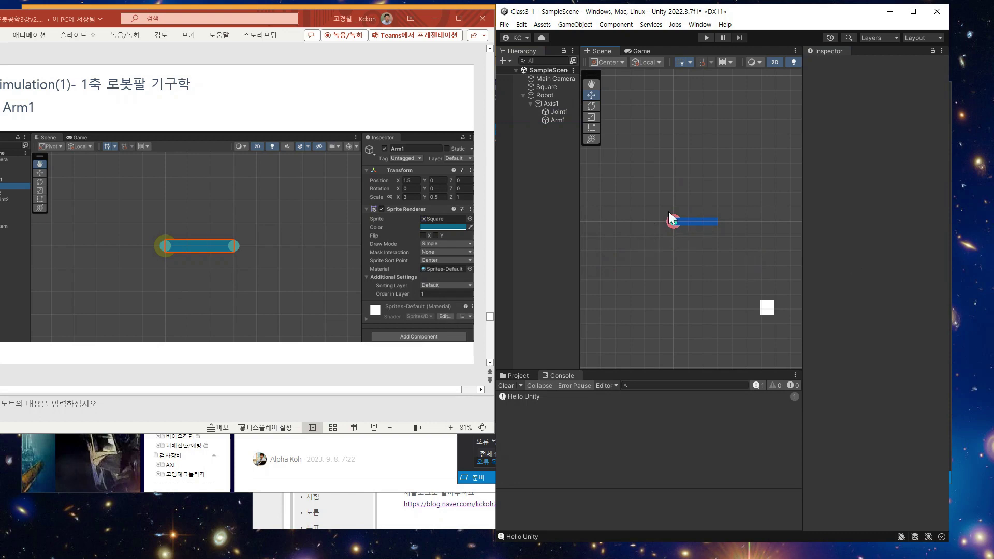
scroll(744, 229, up, 3)
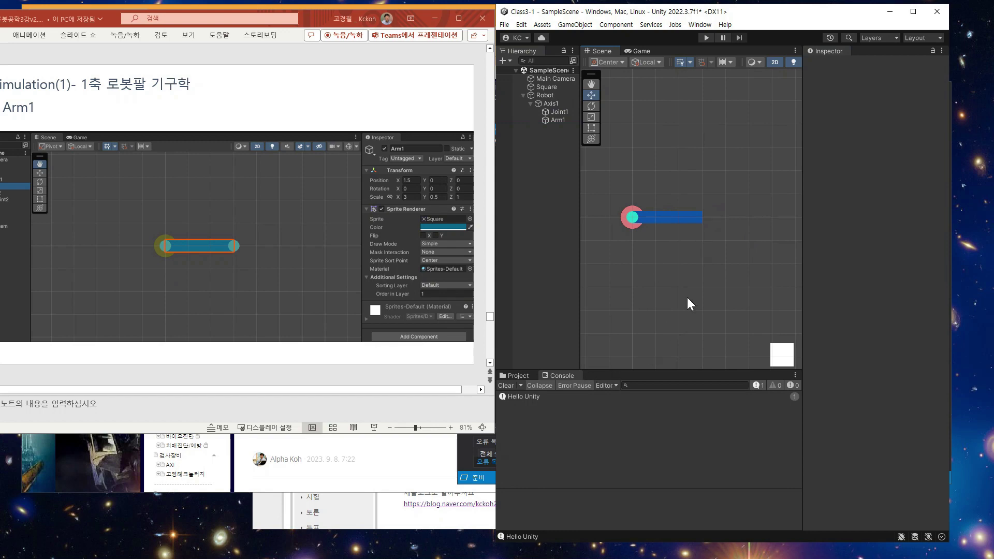
Enlarge the Scene view and save SampleScene.
drag(803, 231, 900, 246)
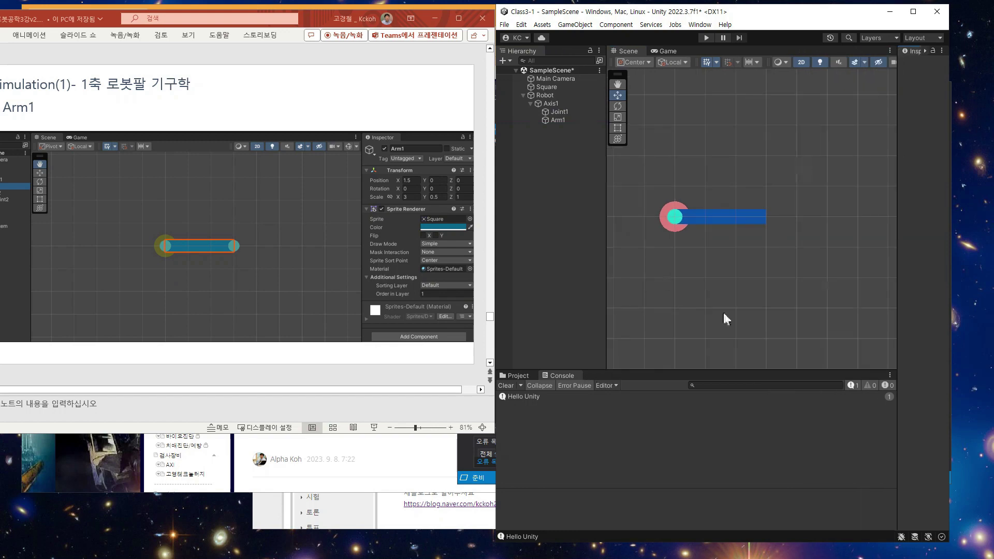
click(504, 25)
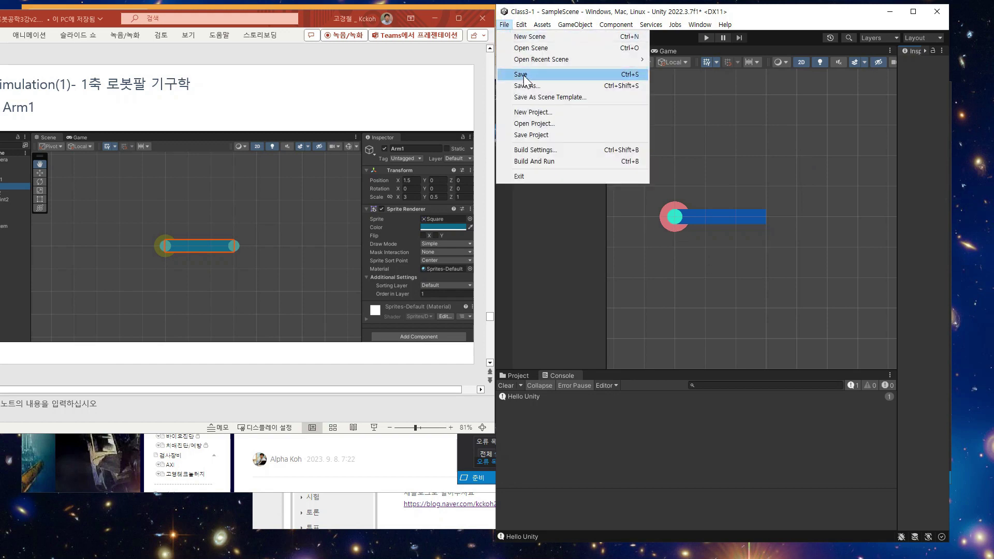
click(523, 75)
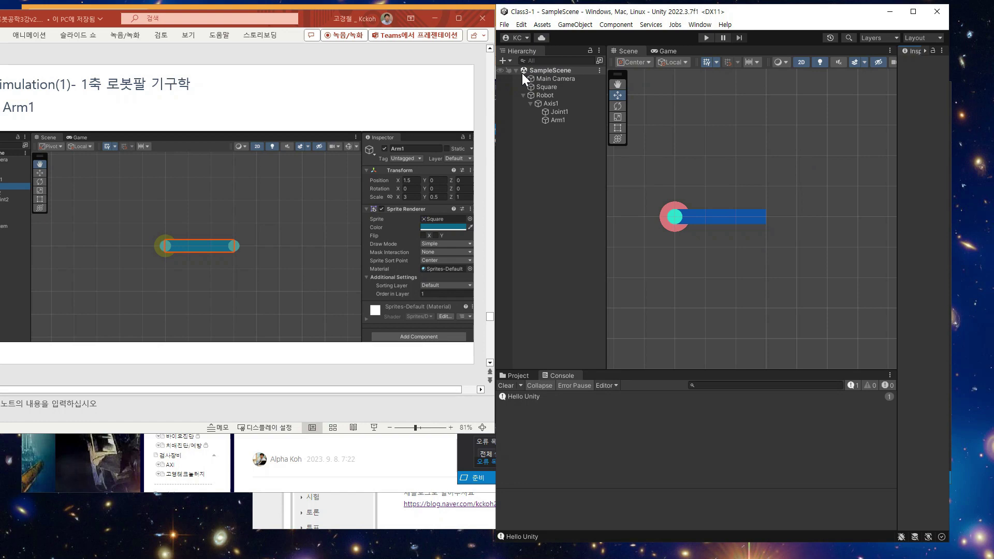
Enlarge the Unity window over the PowerPoint slide and widen the Inspector again.
drag(788, 19, 691, 29)
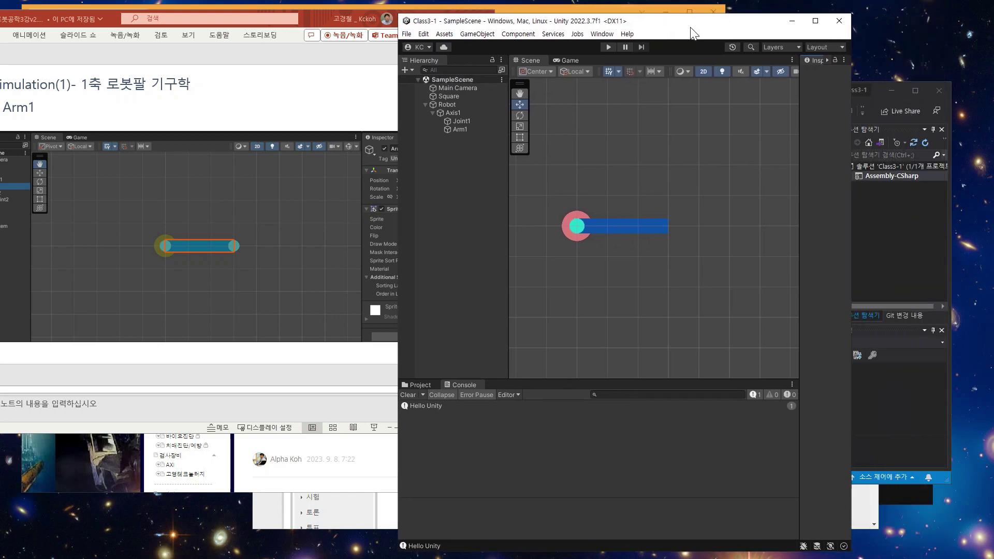
drag(851, 156, 992, 179)
drag(924, 163, 823, 166)
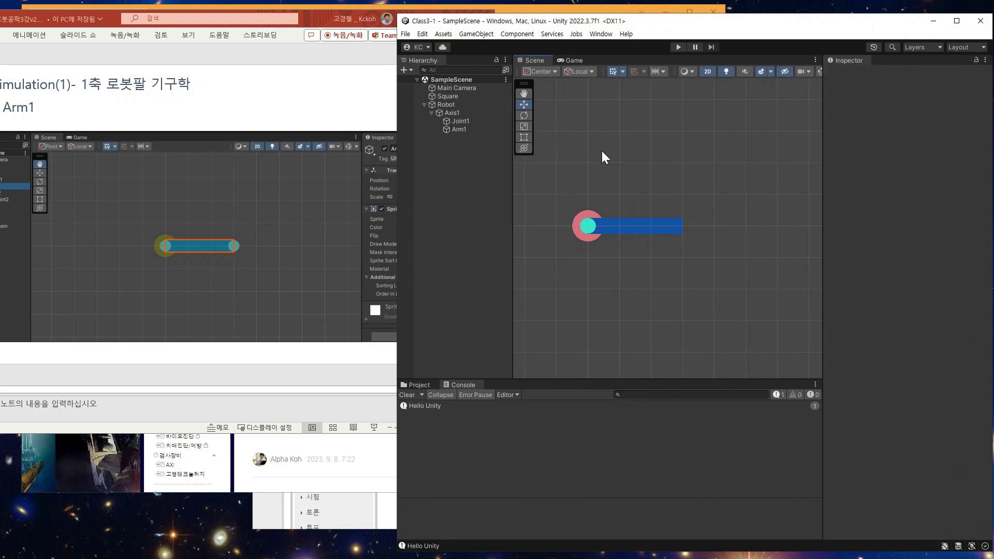
Review the properties of Robot, Axis1, Joint1 and Arm1 one after another.
click(453, 105)
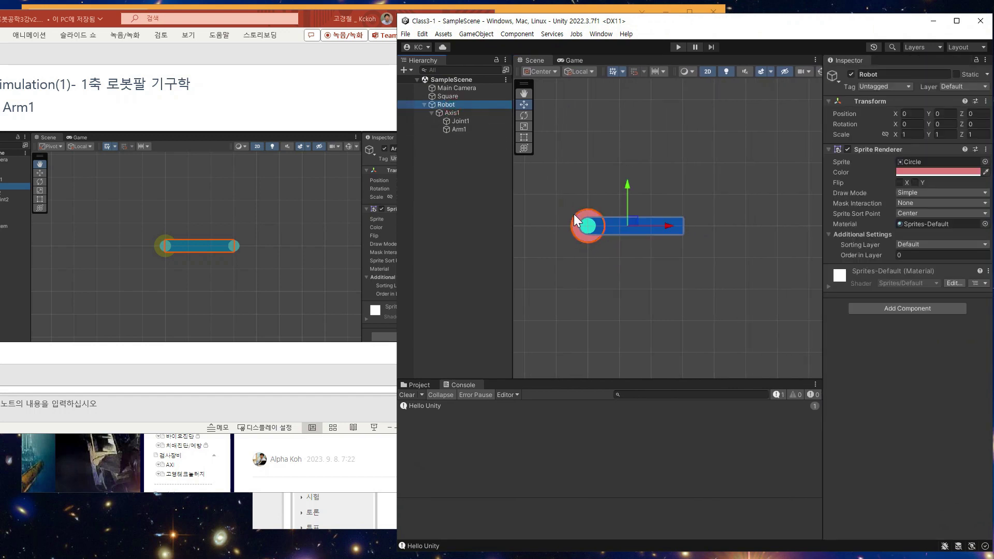
click(458, 113)
click(462, 121)
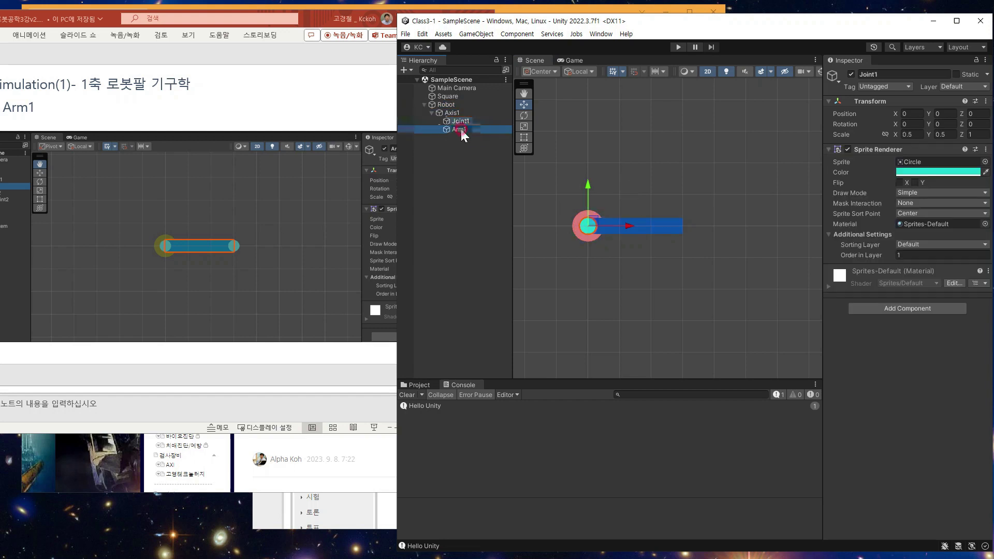
click(461, 130)
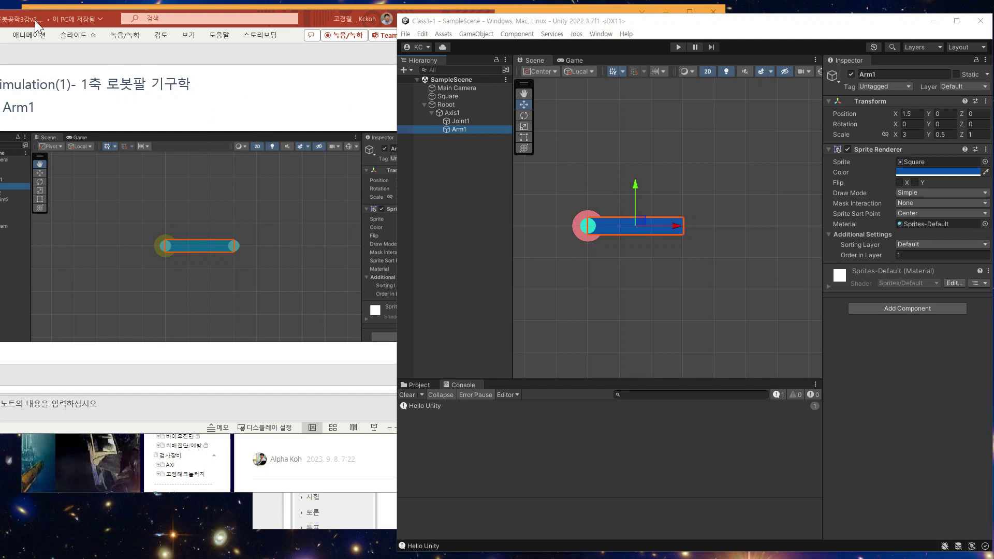
Switch to PowerPoint, move its window fully into view and consult slide 43 covering the Axis2 object.
drag(43, 21, 131, 55)
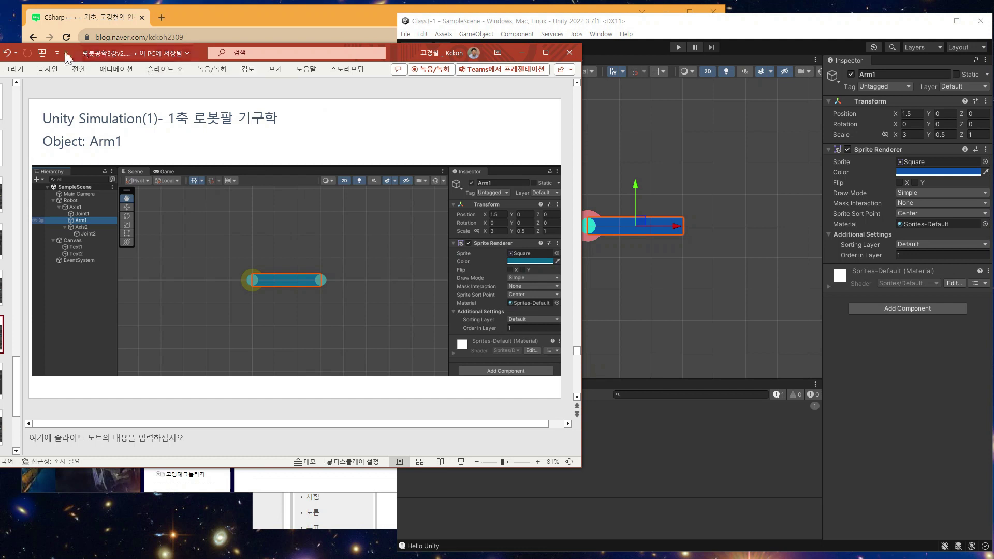
drag(70, 58, 173, 52)
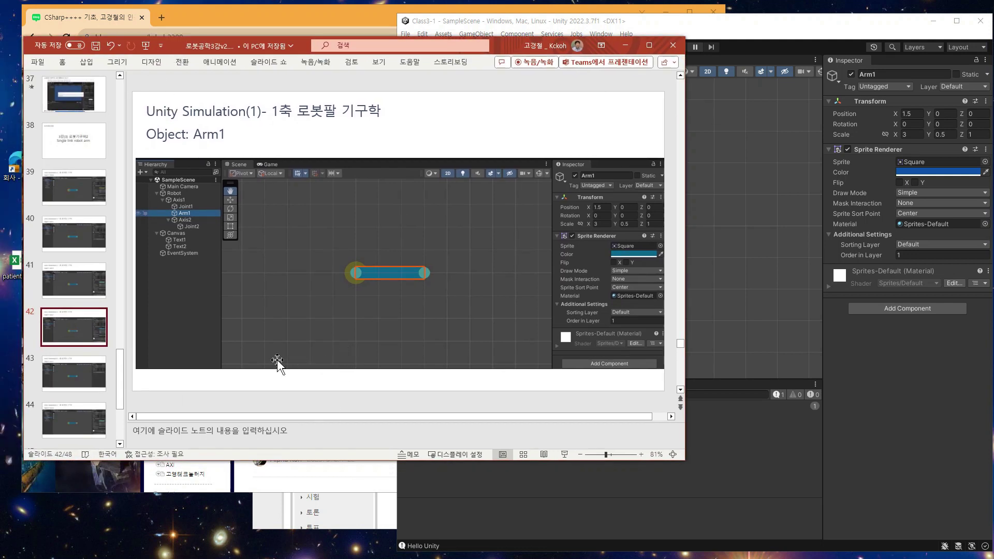
click(77, 364)
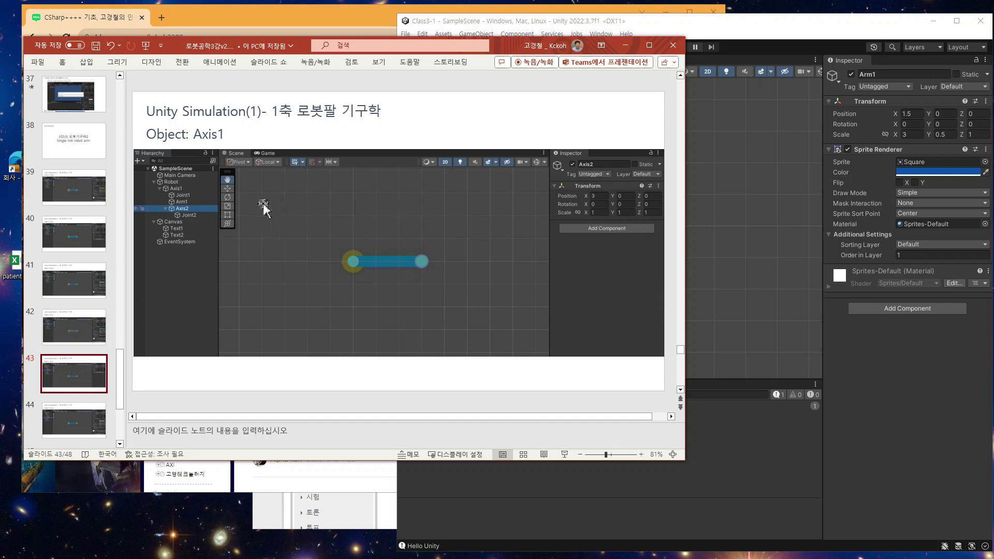
Return to Unity and create an empty game object named Axis2.
click(748, 214)
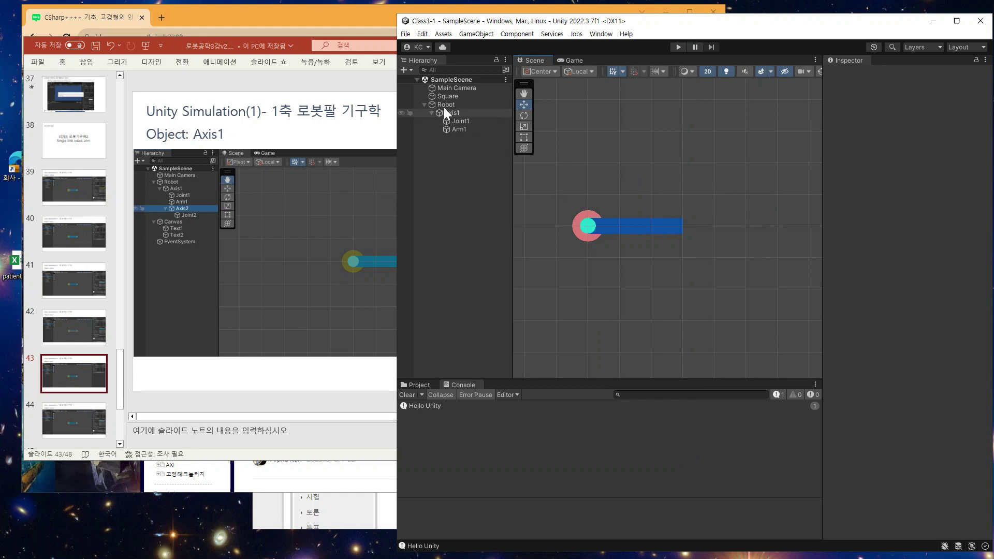
click(403, 69)
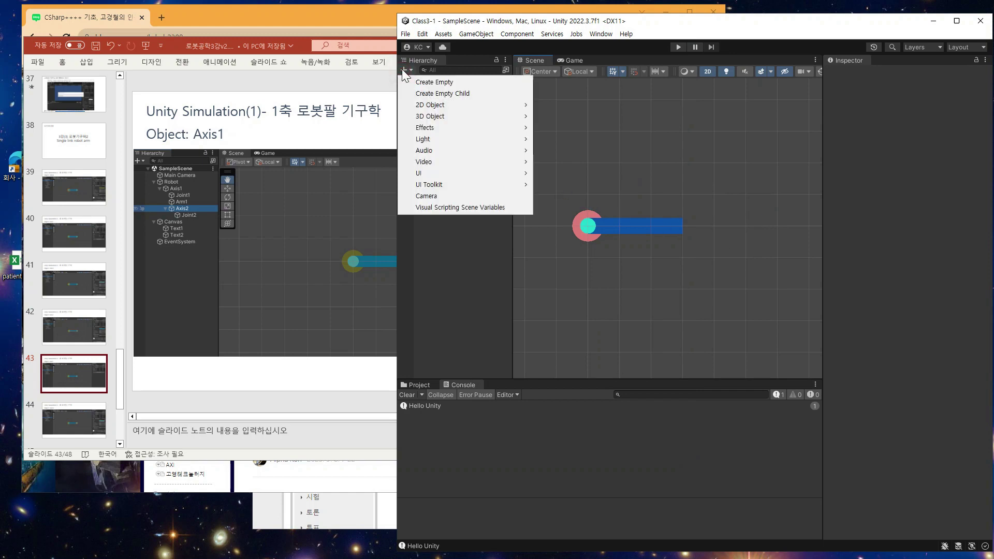
click(440, 81)
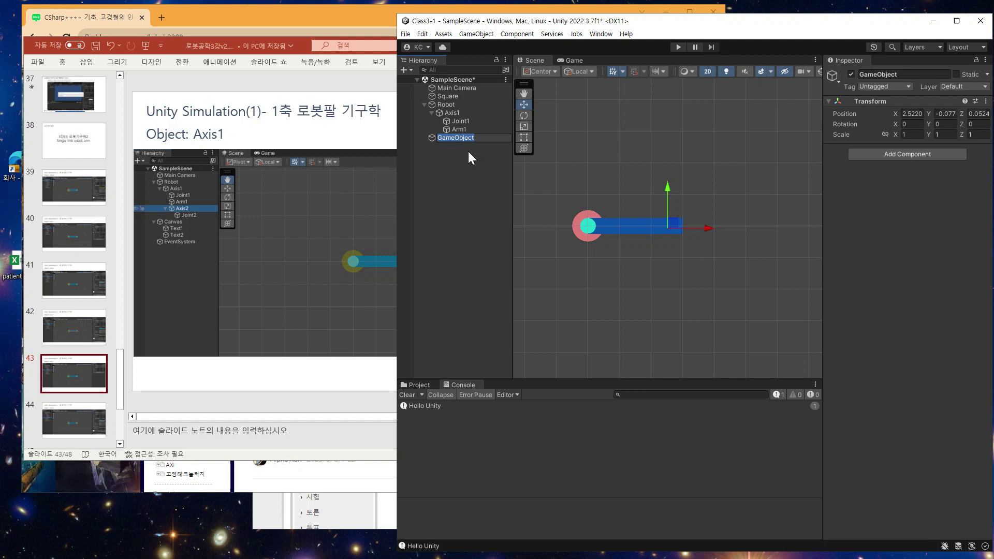
text(Axis2)
Check Axis2's transform values on the PowerPoint slide, move the Unity window beside it and reset Axis2's transform.
click(292, 234)
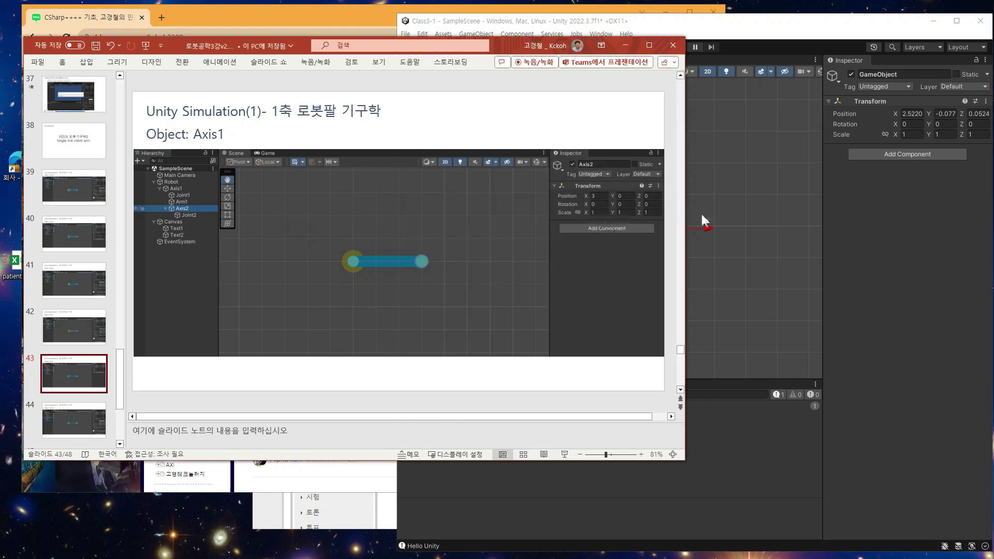
drag(780, 31, 712, 30)
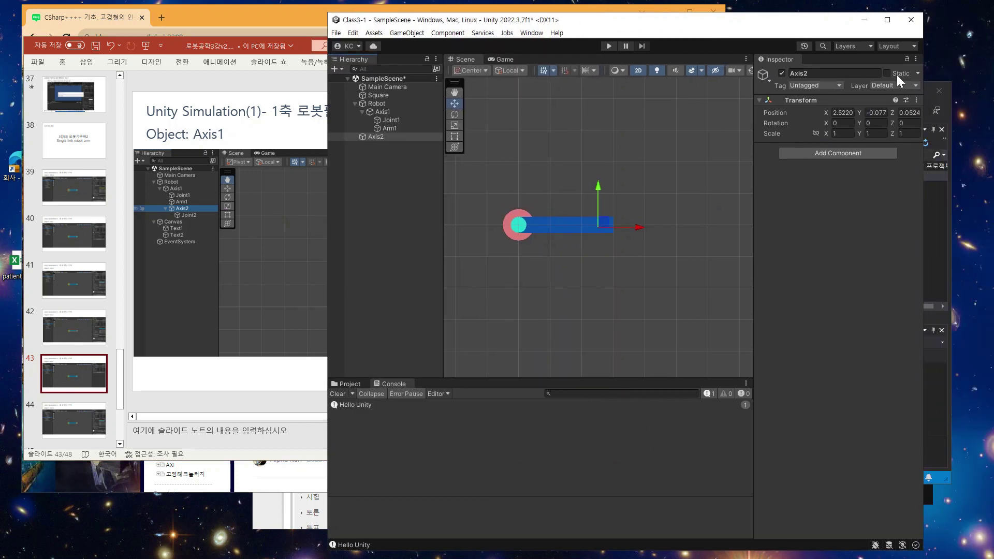
click(916, 100)
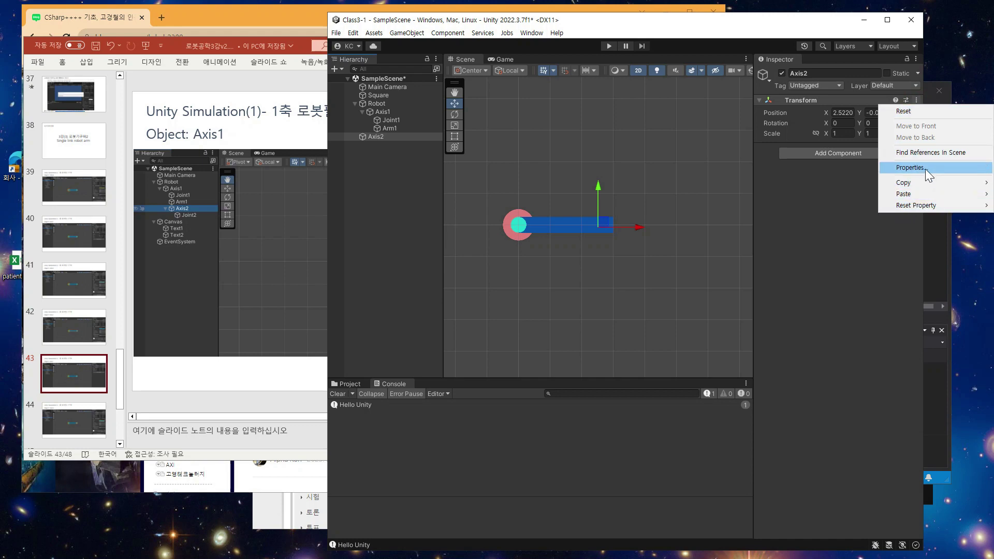
click(915, 112)
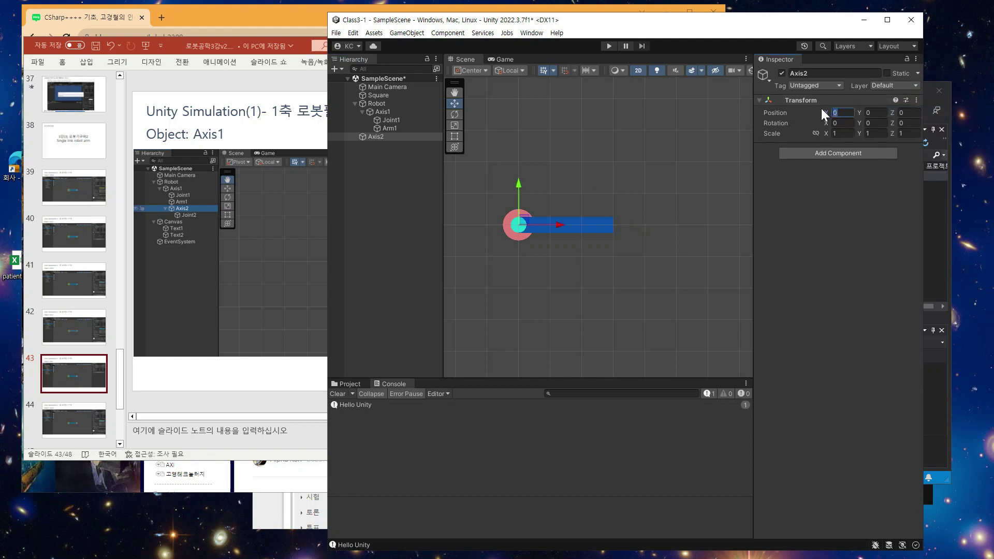
Set Axis2's X position to 3.
text(3)
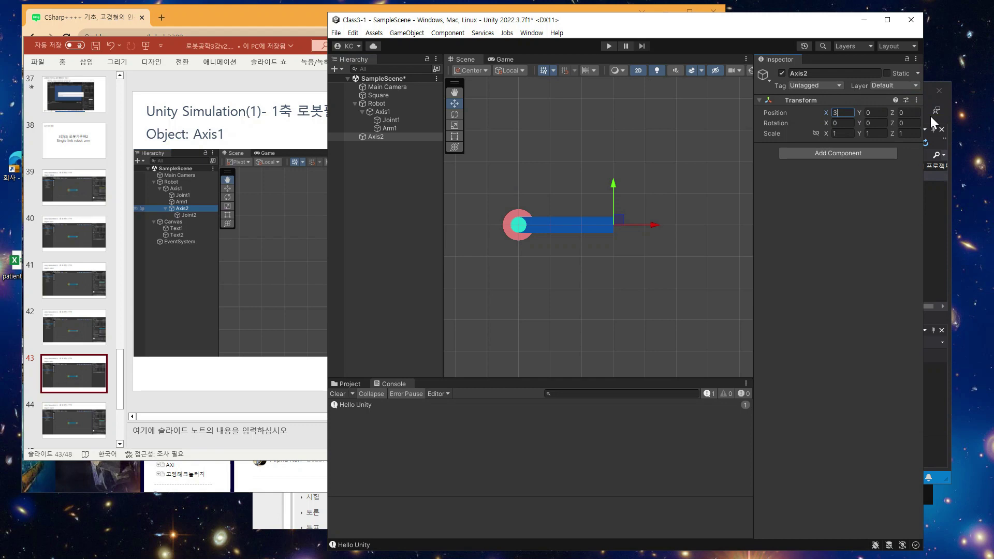
click(824, 254)
Switch to PowerPoint and consult slide 44 covering the Joint2 object.
click(188, 284)
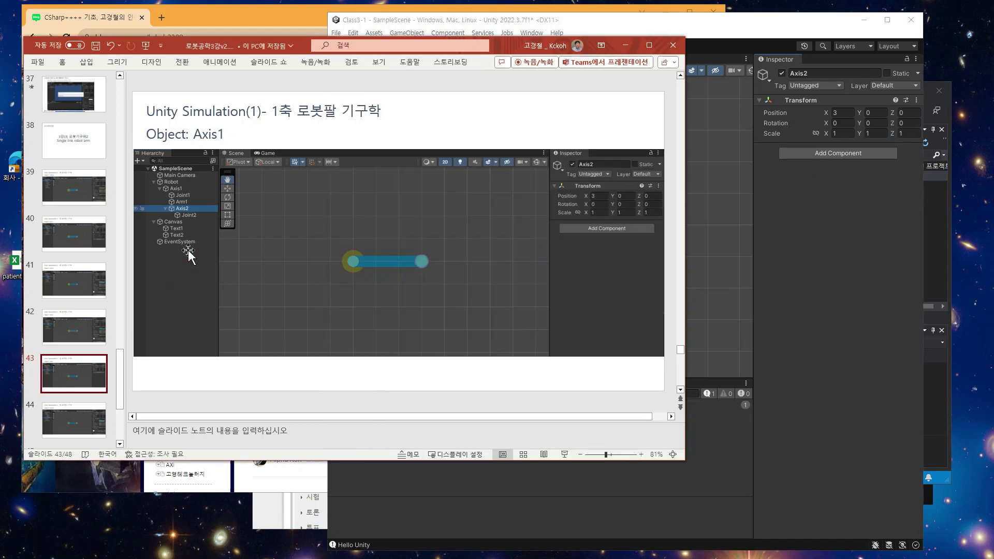
click(72, 414)
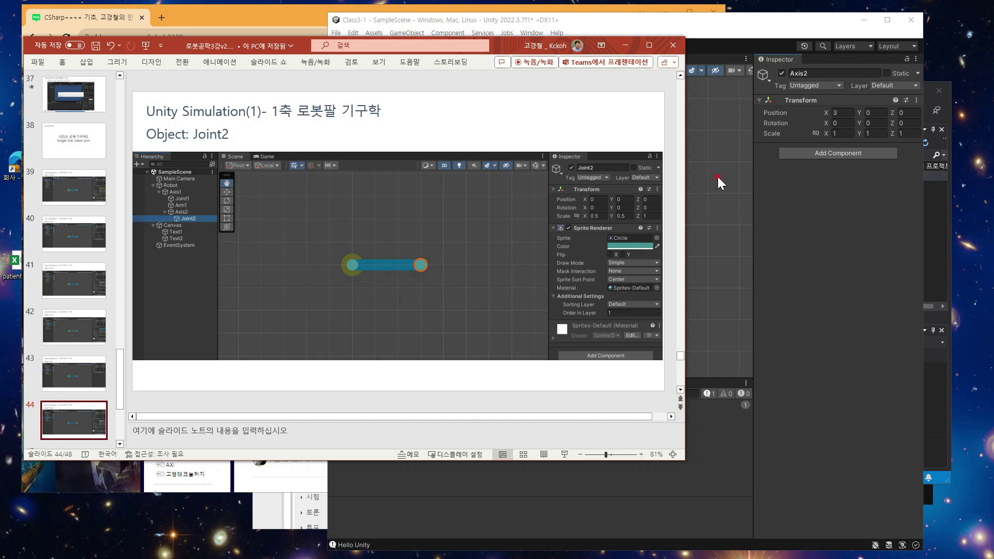
Return to Unity, paste a copy of Joint1 at the top level of the scene hierarchy and rename it Joint2.
click(704, 184)
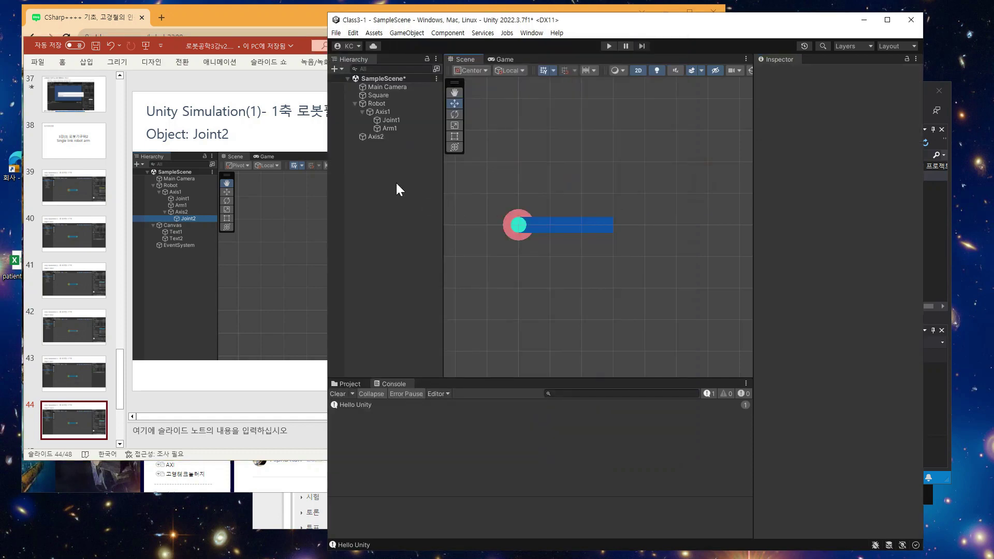
click(392, 119)
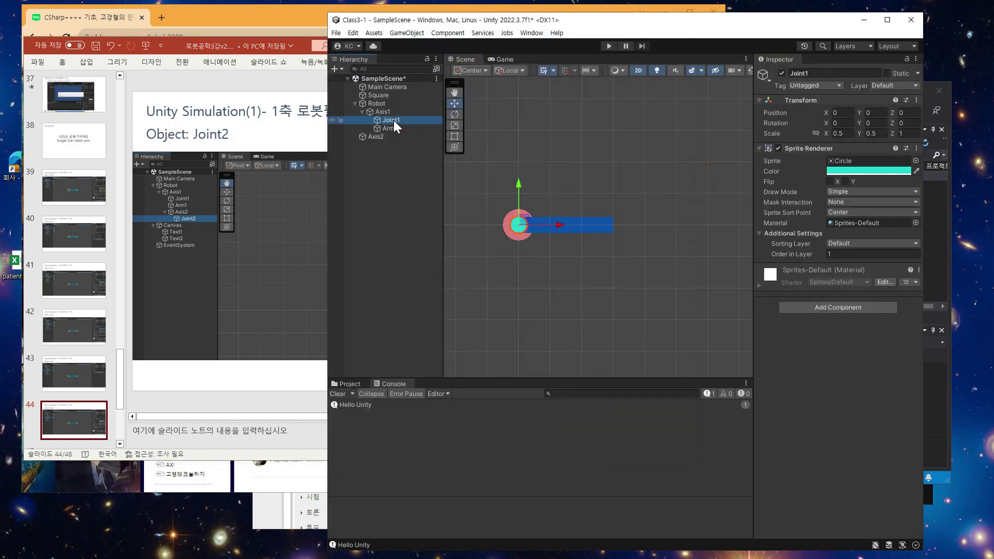
click(391, 186)
key(ctrl+v)
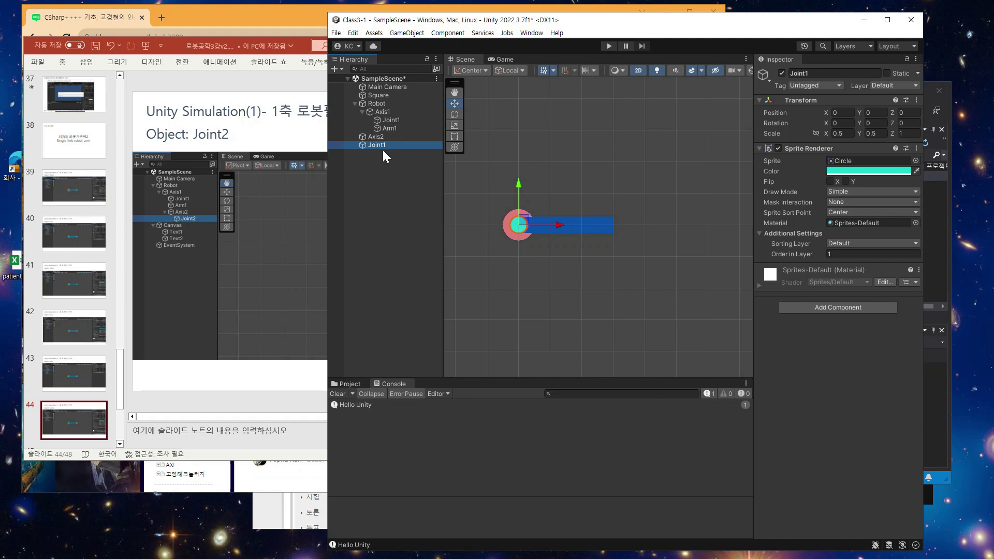
click(812, 72)
key(BackSpace)
text(Joint)
text(2)
Check the object hierarchy on the PowerPoint slide, return to Unity and nest Joint2 under Axis2 and Axis2 under Axis1.
click(288, 259)
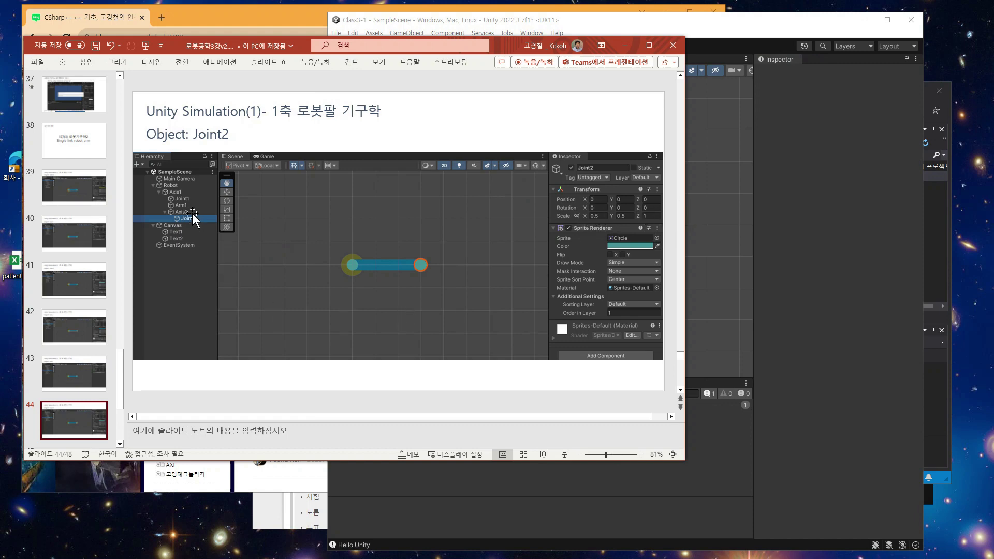
click(723, 198)
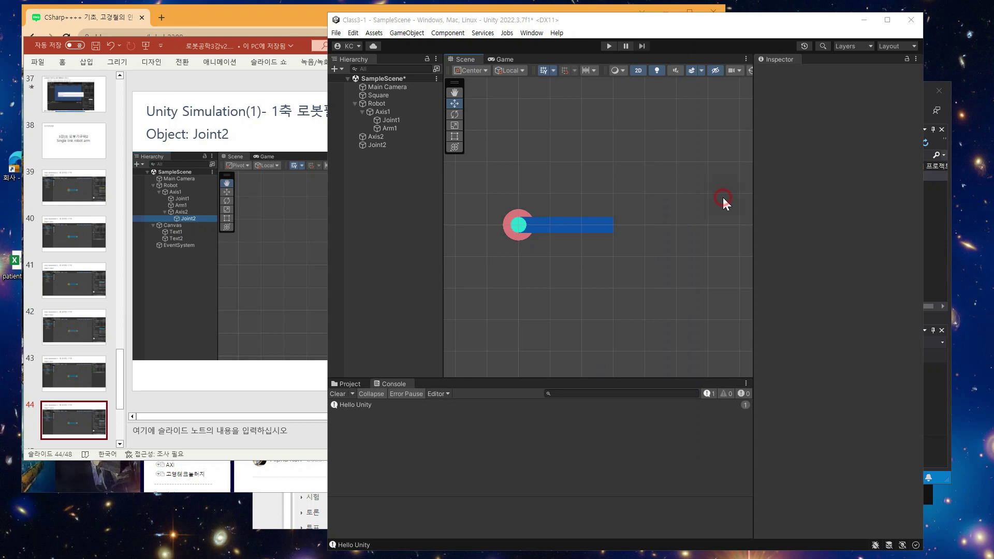
click(376, 146)
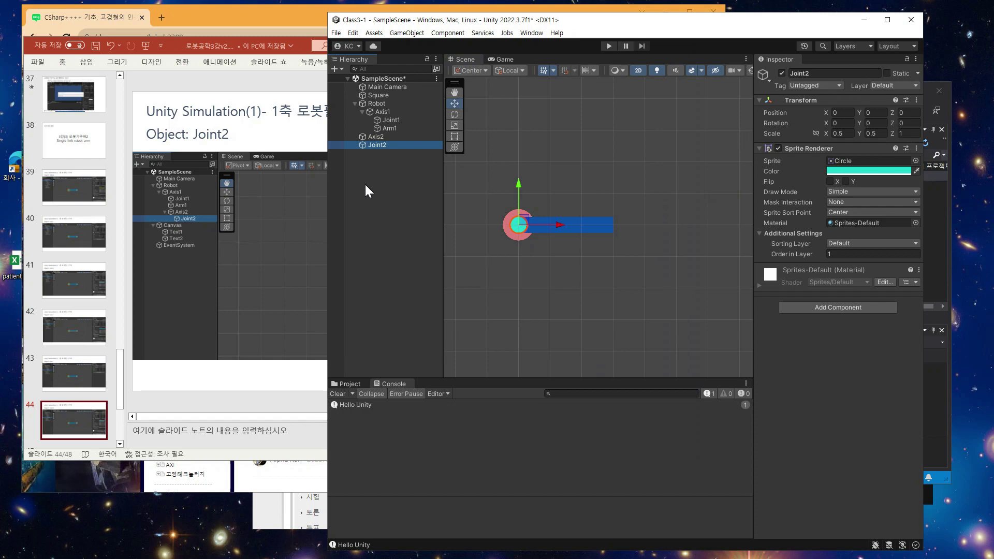
drag(374, 145, 379, 136)
drag(377, 144, 381, 111)
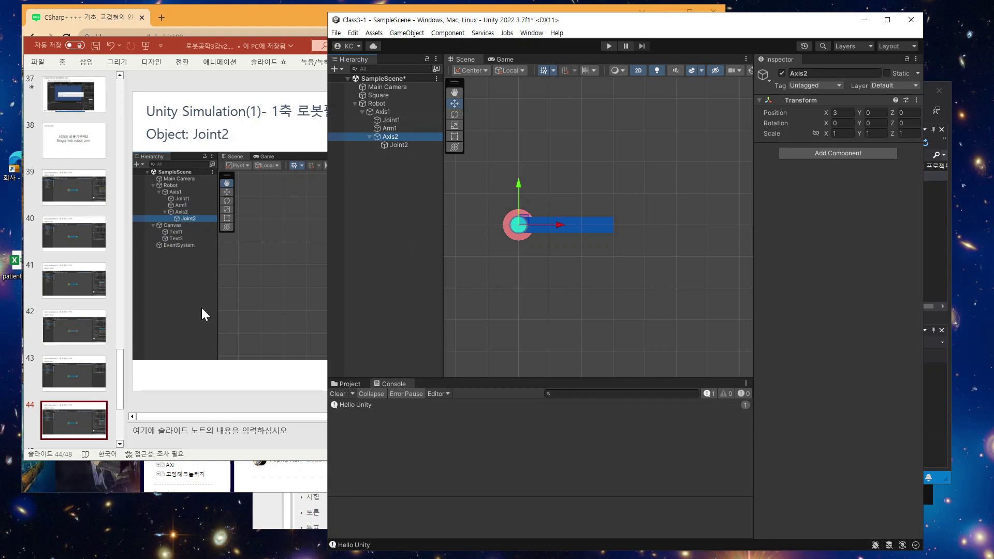
Switch to PowerPoint and compare the object hierarchy and Axis2 settings with slides 44 and 43.
click(205, 254)
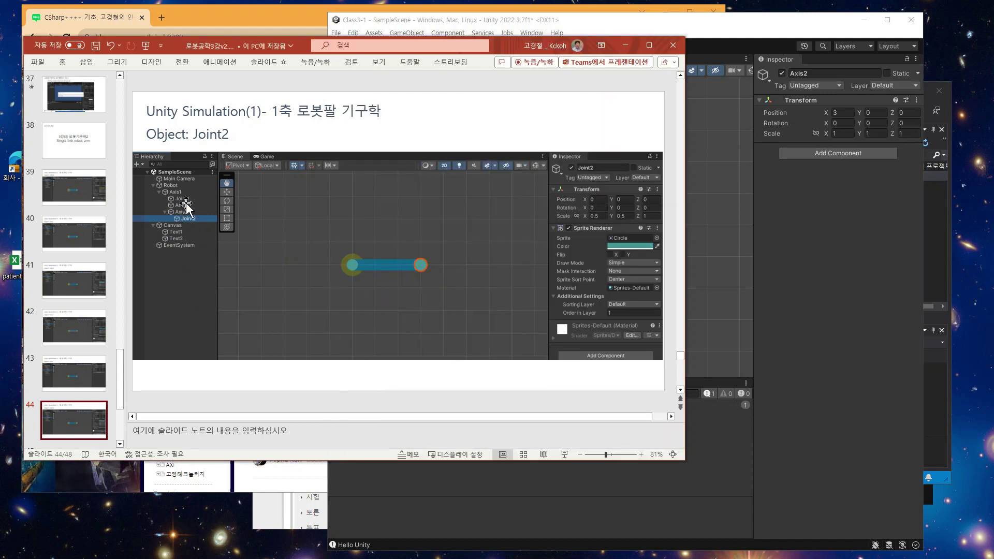
click(75, 383)
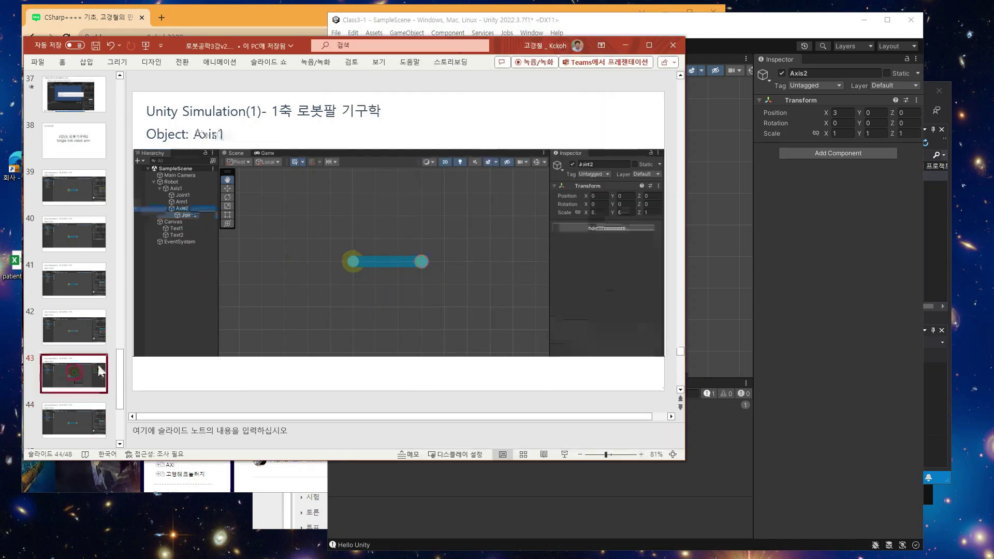
Return to Unity, check Axis2's transform and set Joint2's Order in Layer to 2.
click(714, 200)
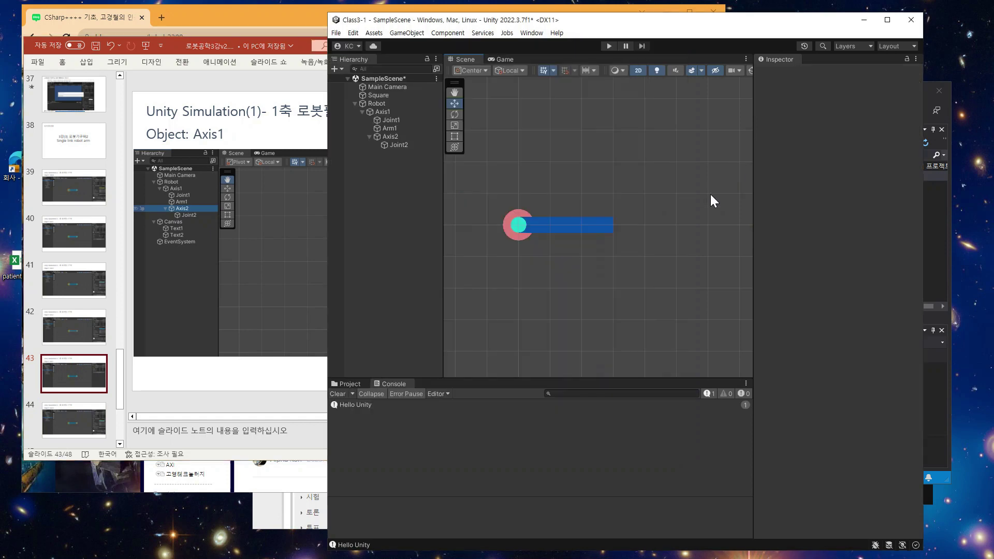
click(387, 138)
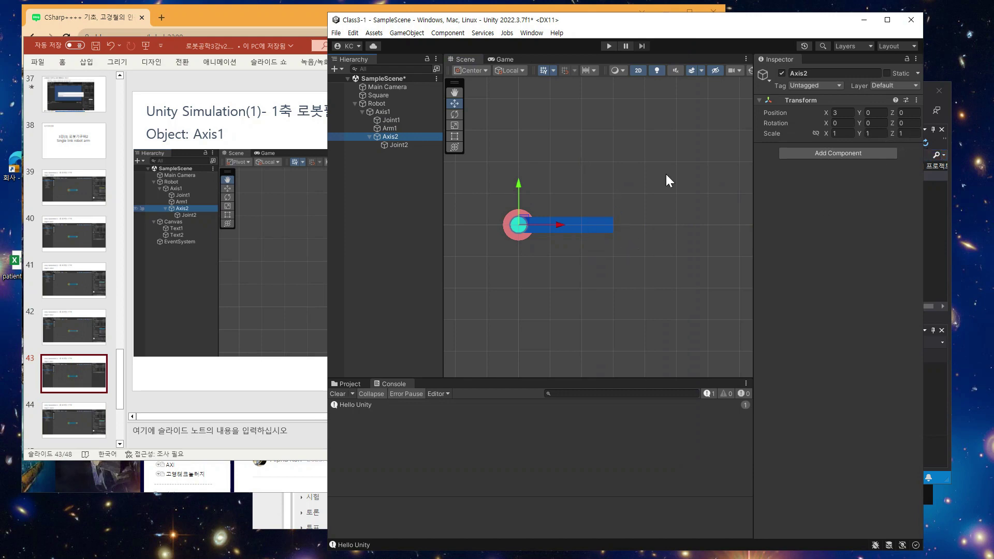
click(397, 144)
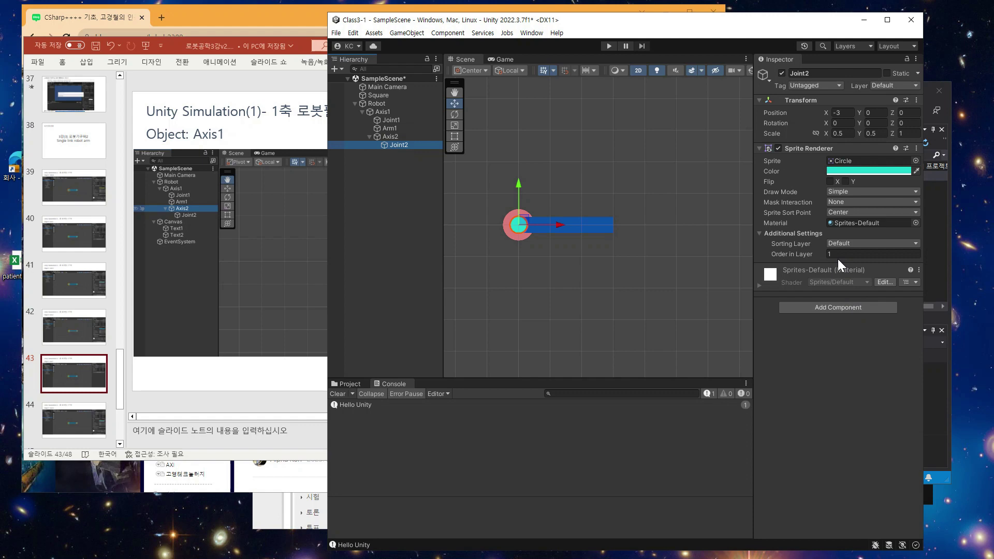
click(834, 254)
click(717, 303)
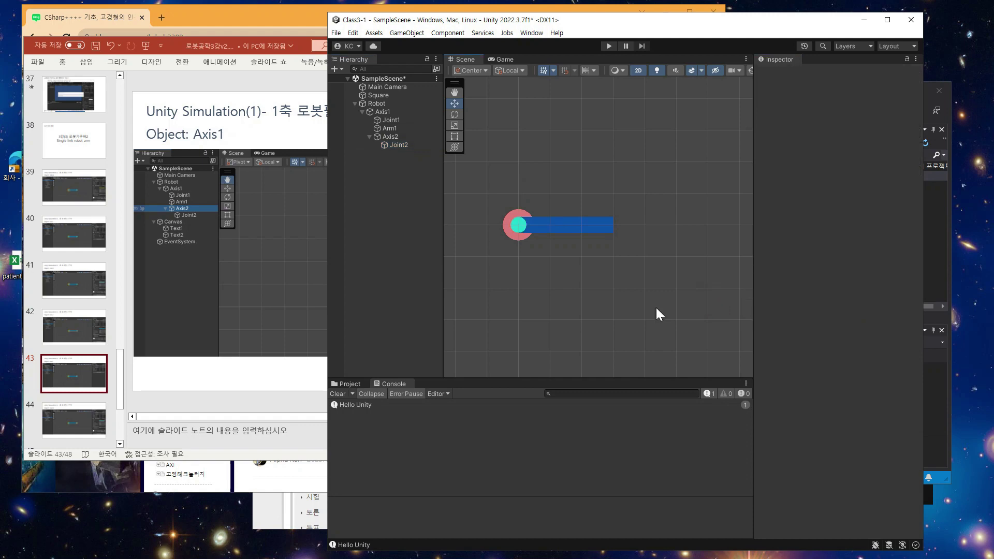
Set Joint2's X position to 0 relative to Axis2.
click(396, 145)
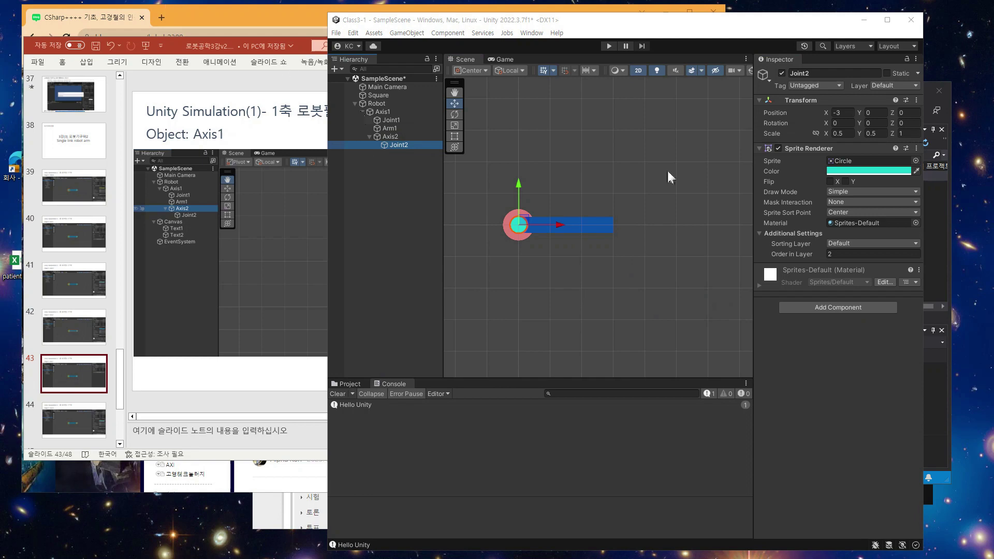
click(844, 113)
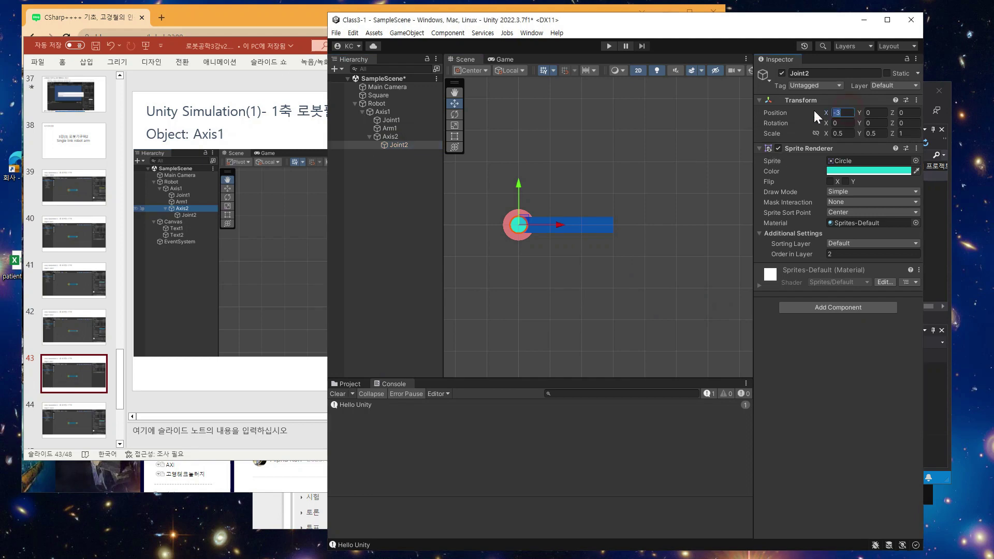
text(0)
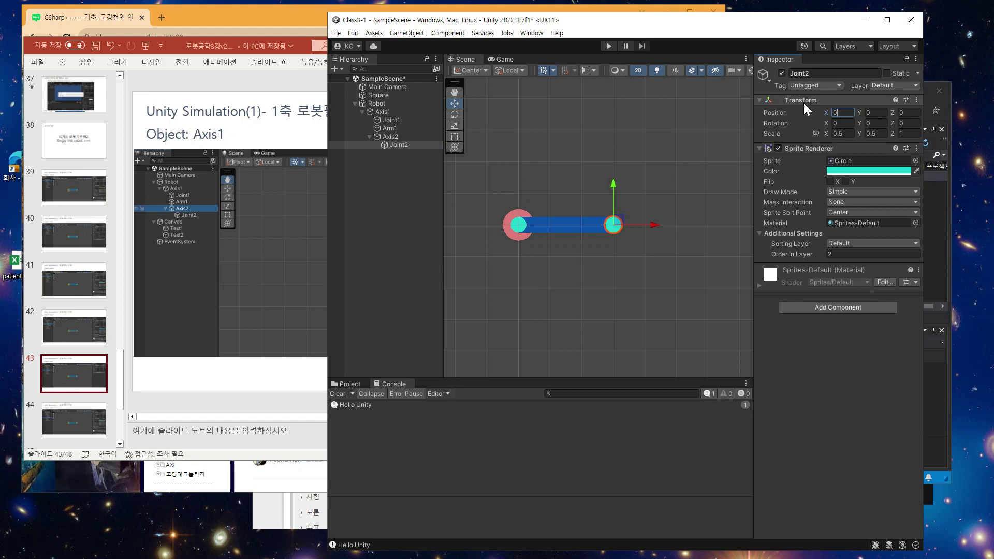
click(598, 133)
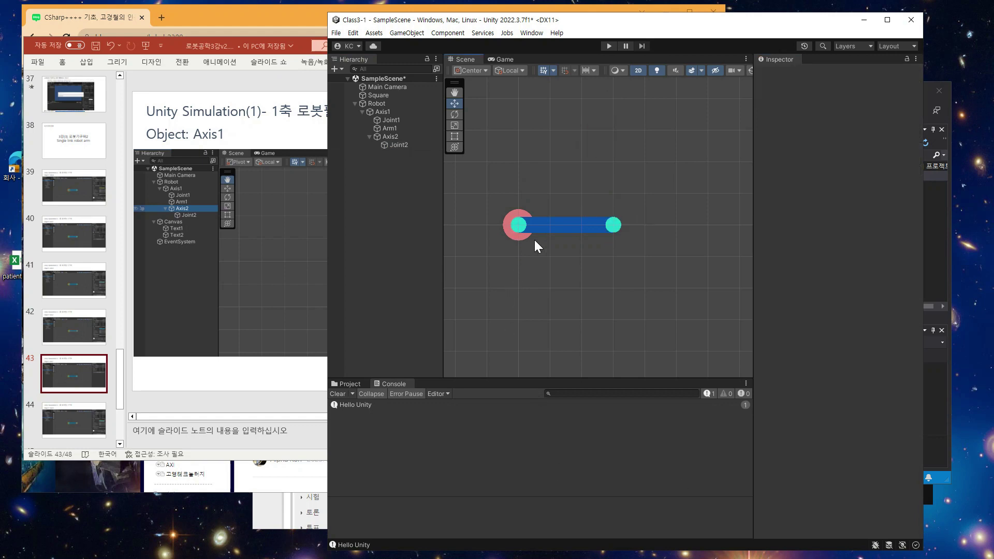
Review the properties of Robot, Axis1, Joint1, Arm1, Axis2 and Joint2 in hierarchy order, ending with nothing selected.
click(383, 103)
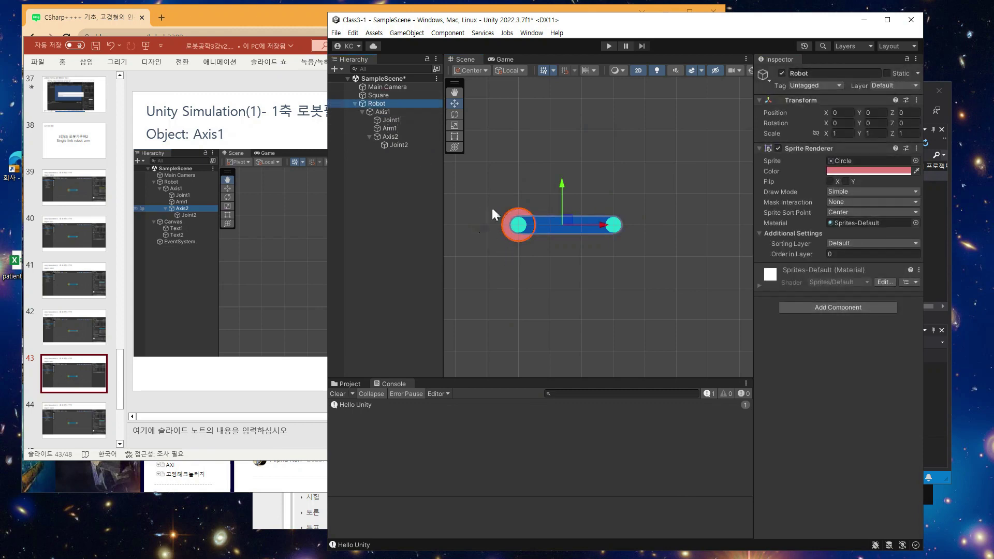
click(384, 111)
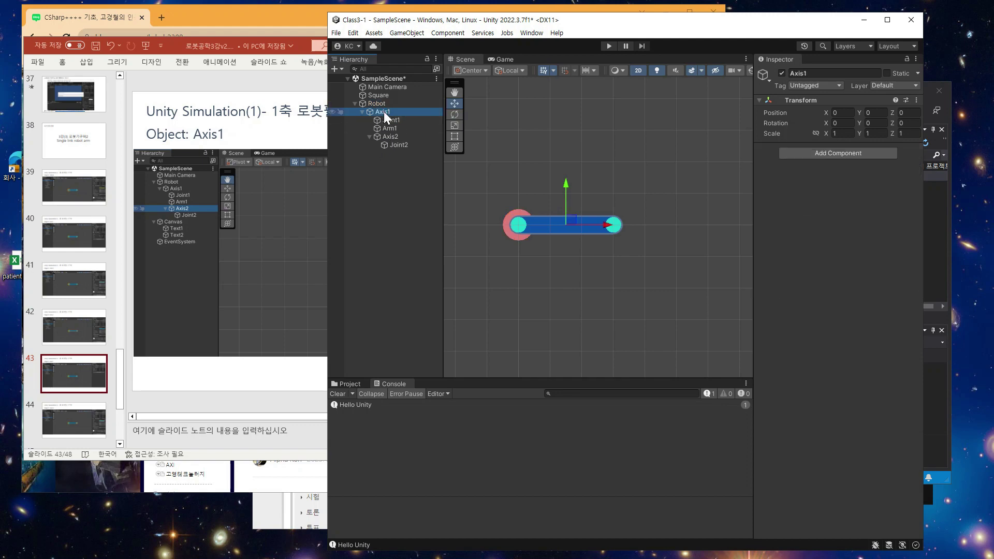
click(390, 120)
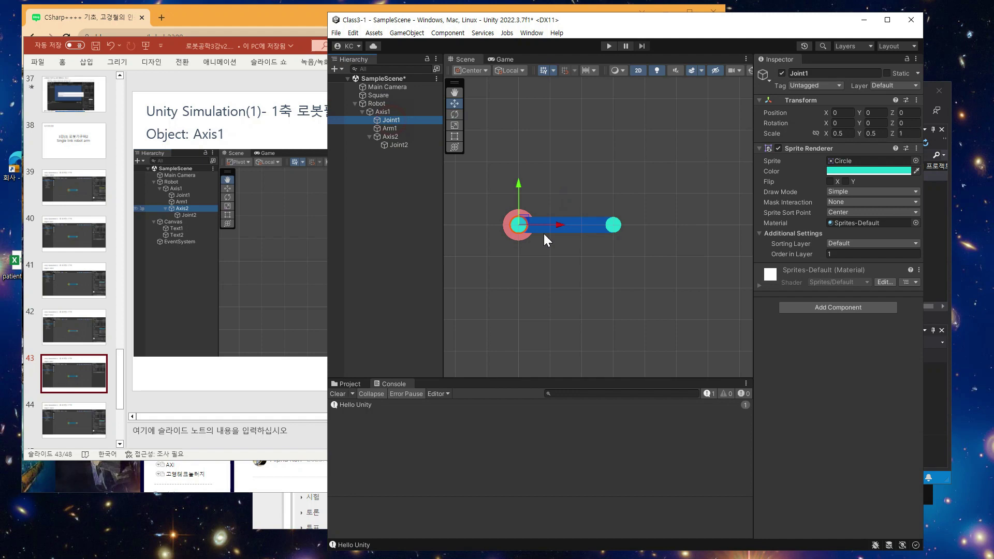
click(389, 128)
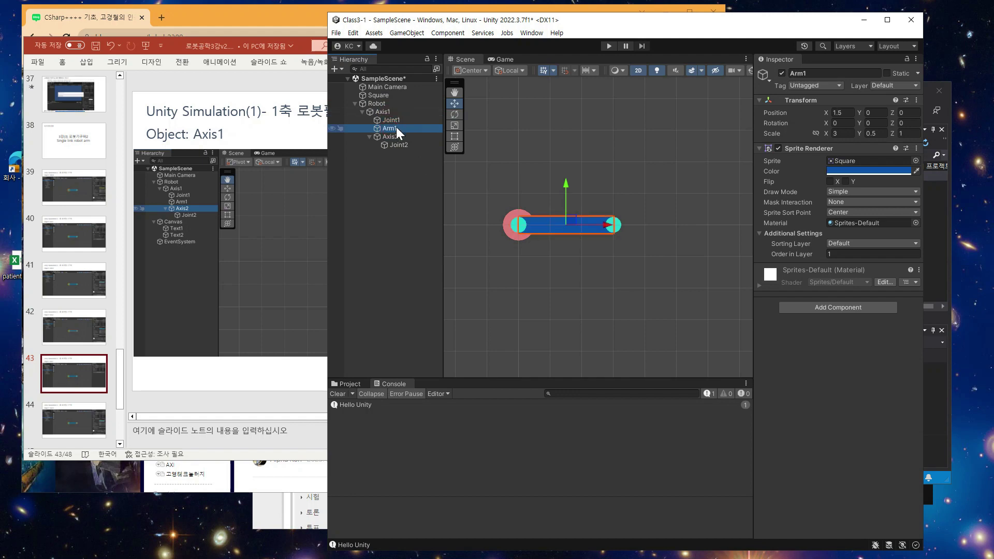
click(393, 139)
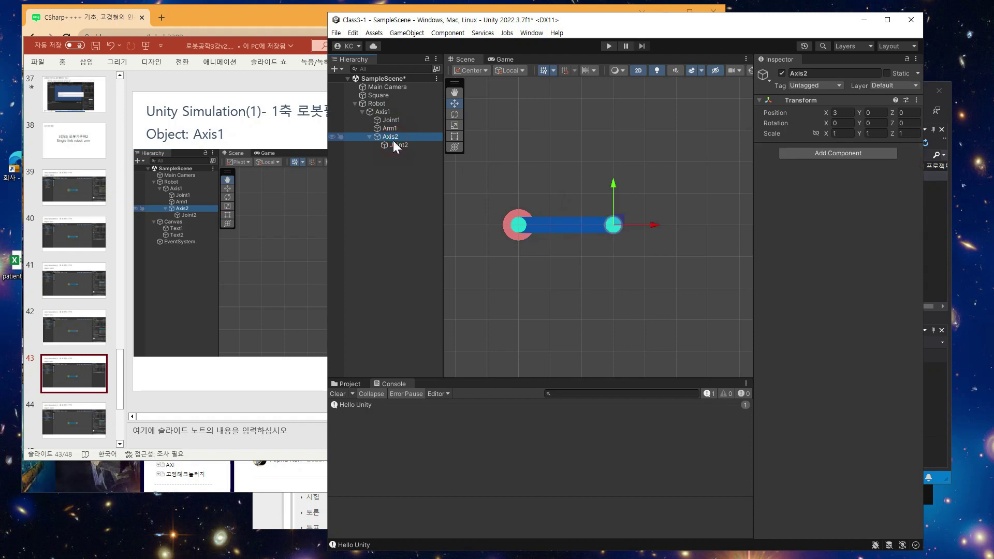
click(406, 147)
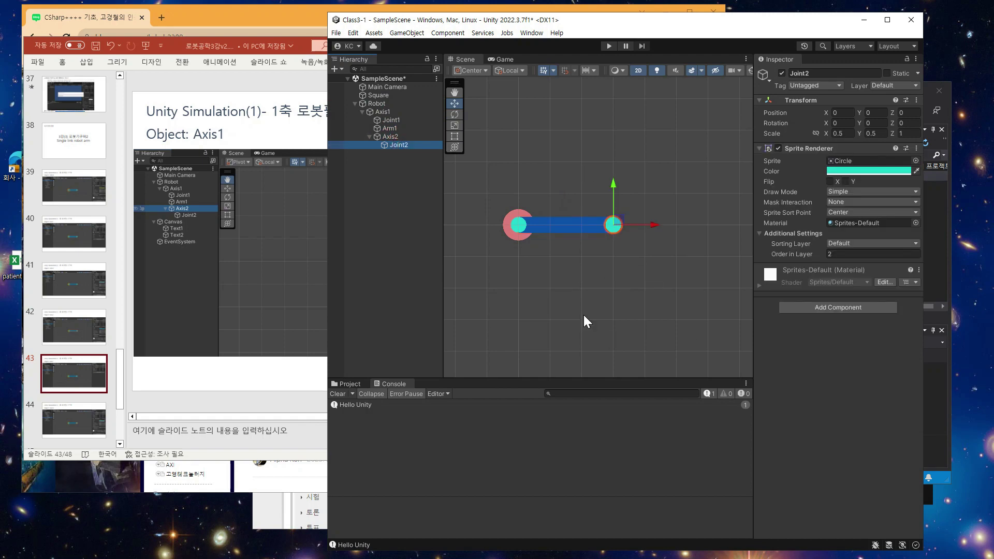
click(559, 307)
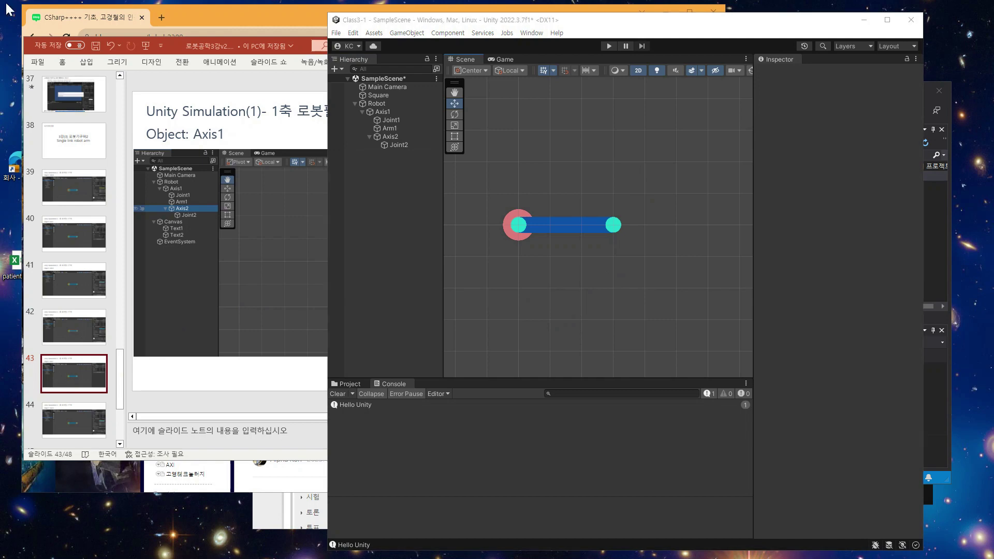
Enlarge the Scene view by narrowing the Inspector and the Hierarchy.
drag(754, 198, 923, 210)
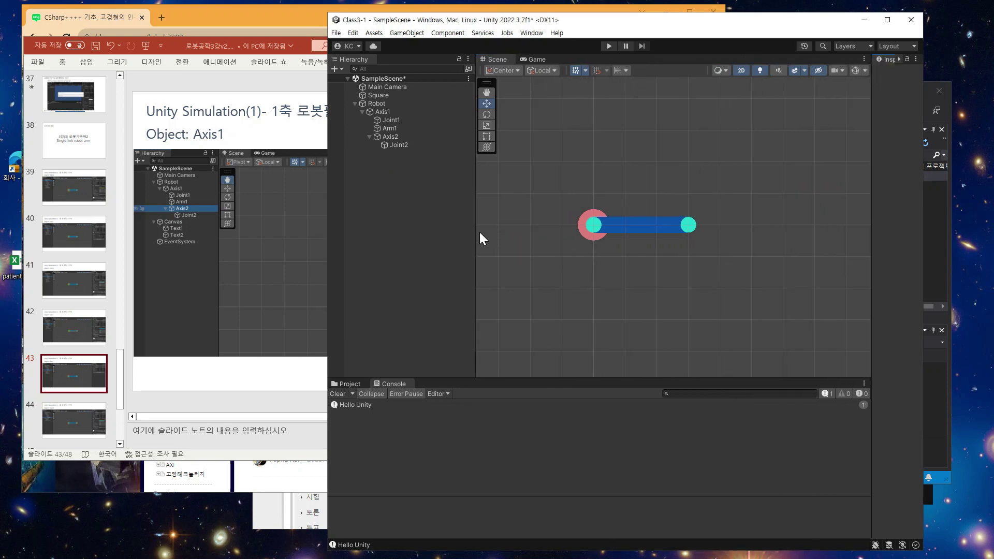
drag(473, 230, 415, 229)
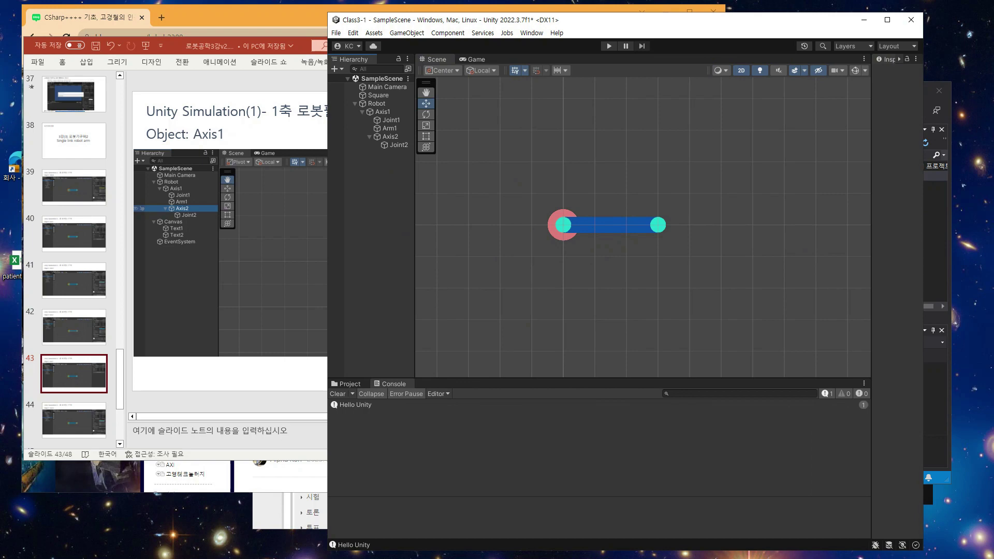
Inspect the arm's parts in the Scene view by selecting Joint1, Joint2 and the Robot base circle.
click(561, 227)
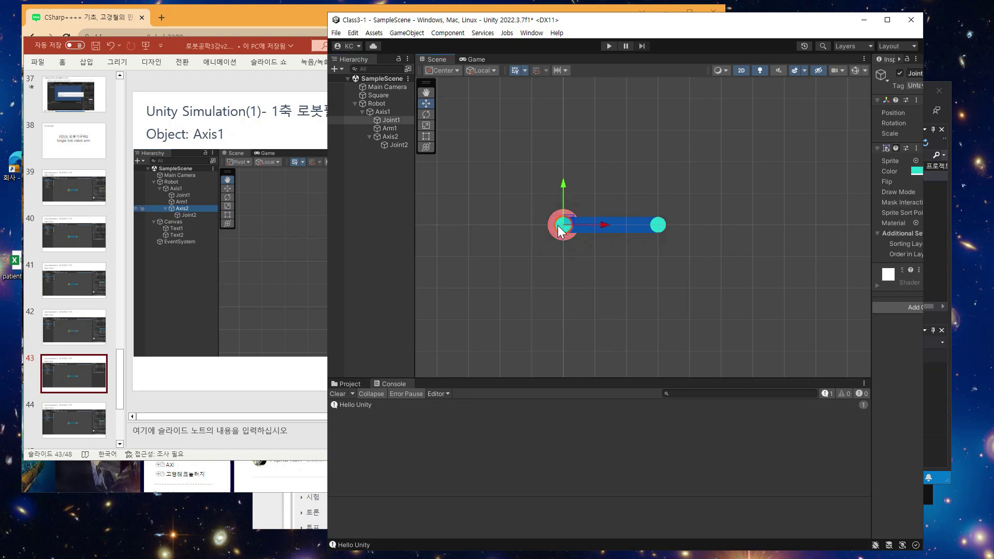
click(659, 225)
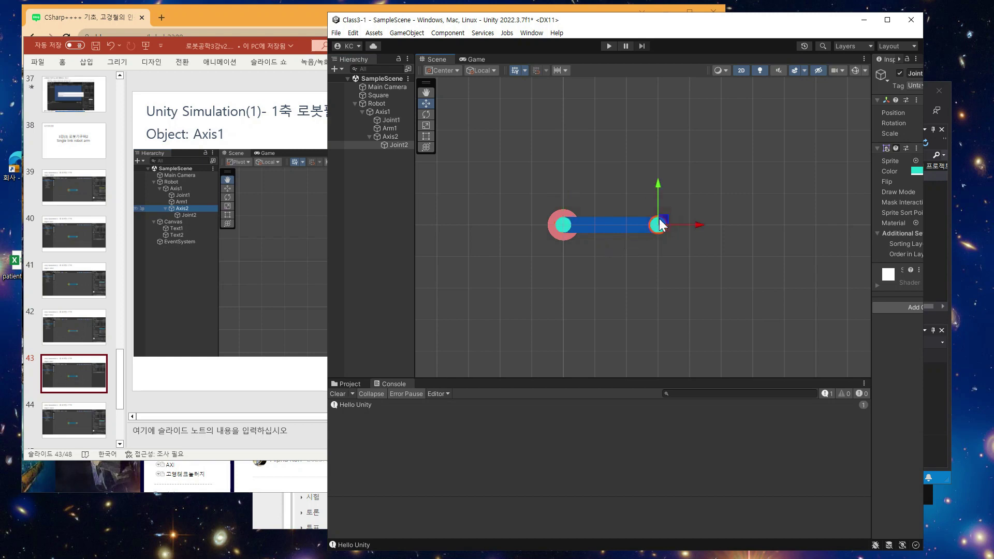
click(555, 210)
click(572, 222)
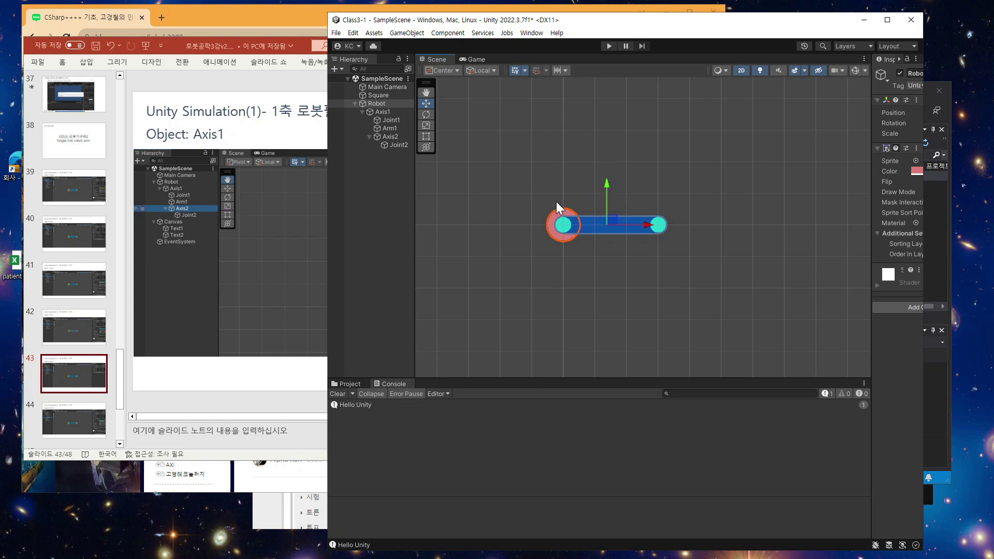
Switch to PowerPoint and look through slide 45 with the Axis1.cs script, then slides 43 and 44 on Axis2 and Joint2.
click(246, 322)
key(Page_Down)
key(Page_Down)
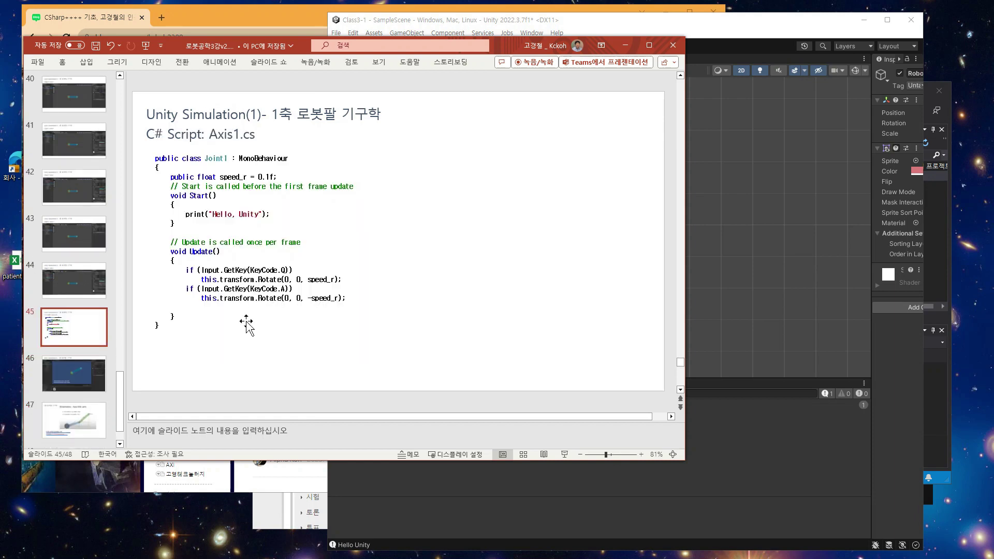
click(82, 227)
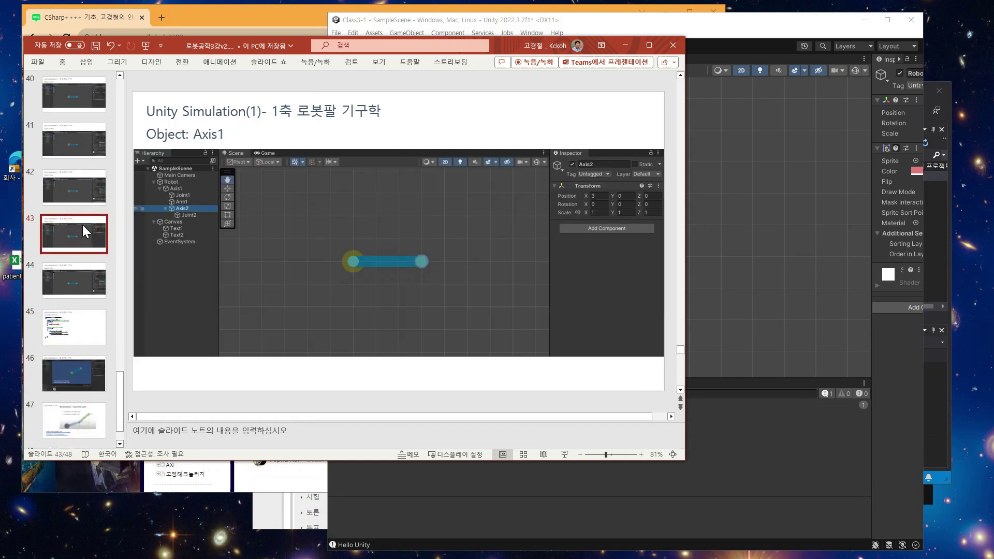
click(65, 273)
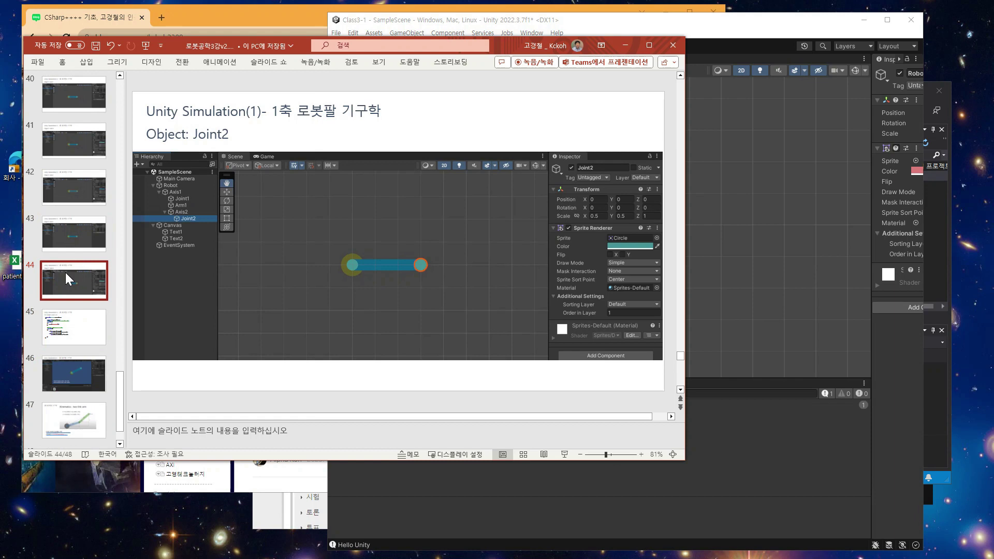
Show slide 45 with the Axis1.cs code, switch to Unity and create a C# script named Axis1 in the Scripts folder.
click(95, 337)
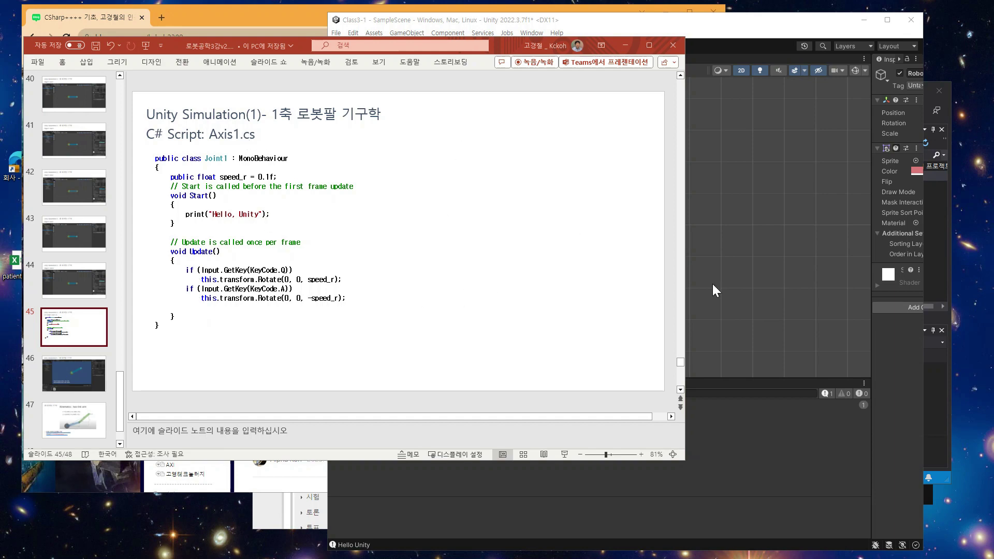
click(739, 248)
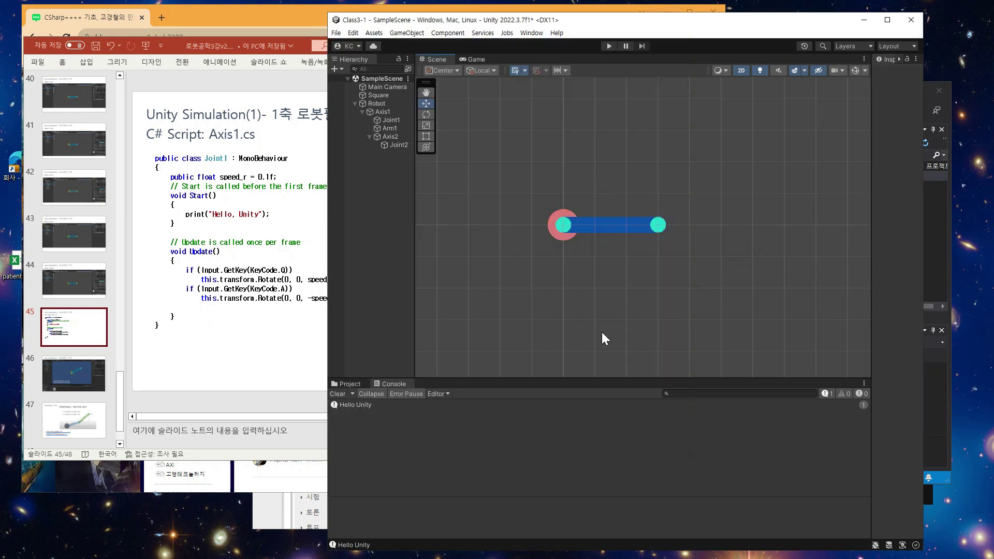
click(351, 384)
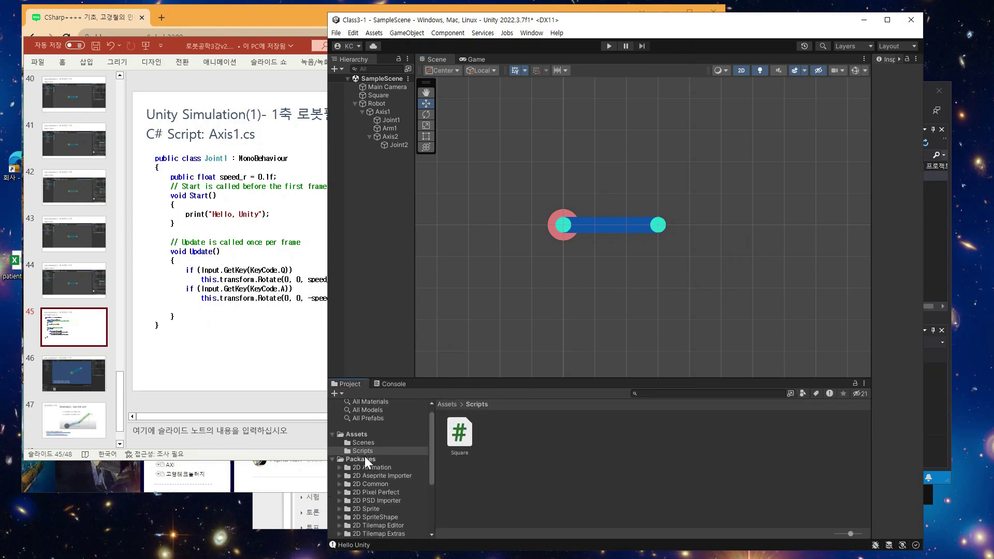
right_click(526, 442)
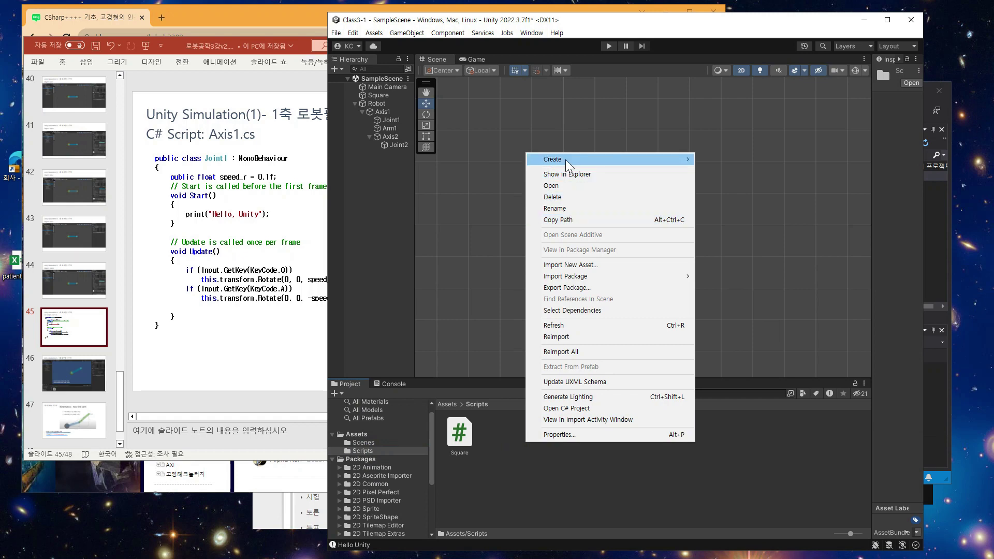
mouse_move(567, 165)
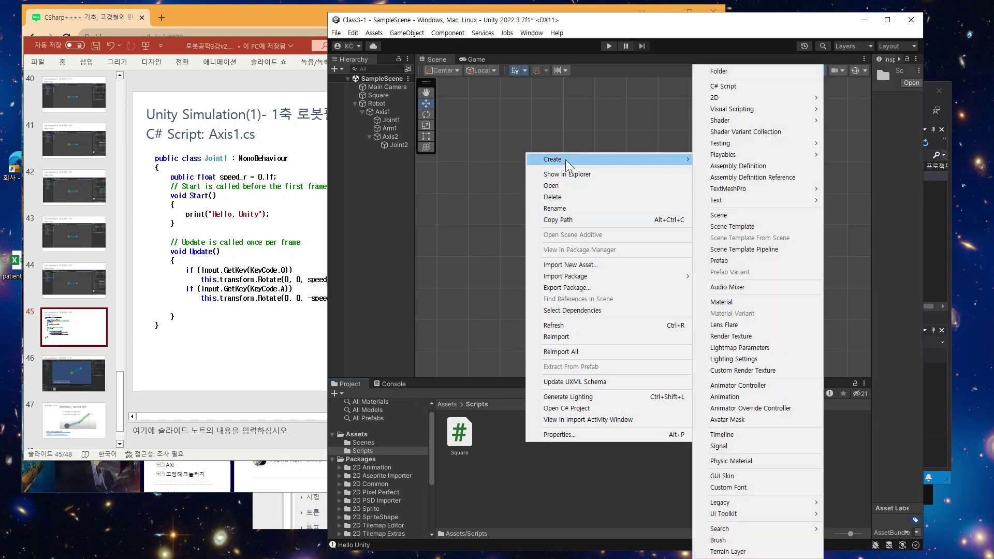
click(728, 87)
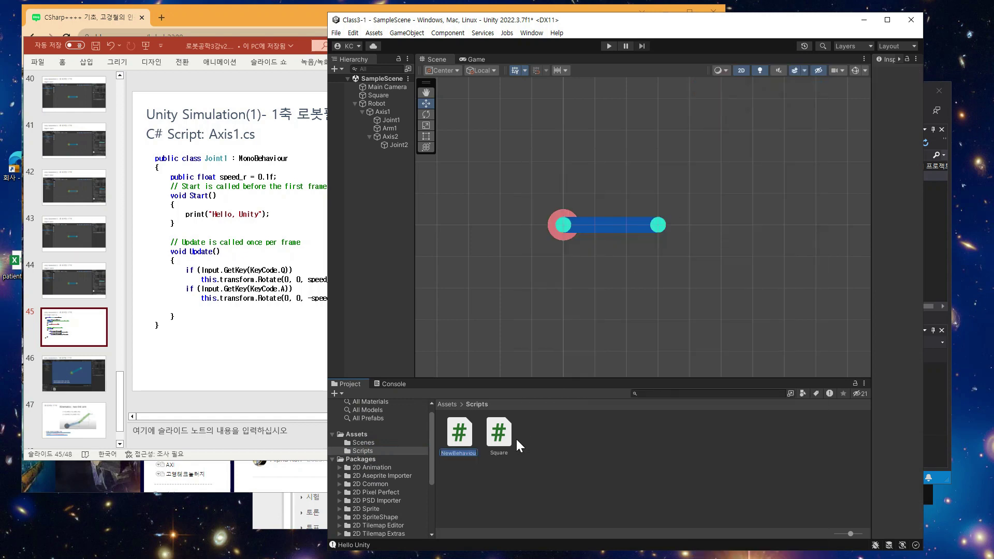
text(Axis1)
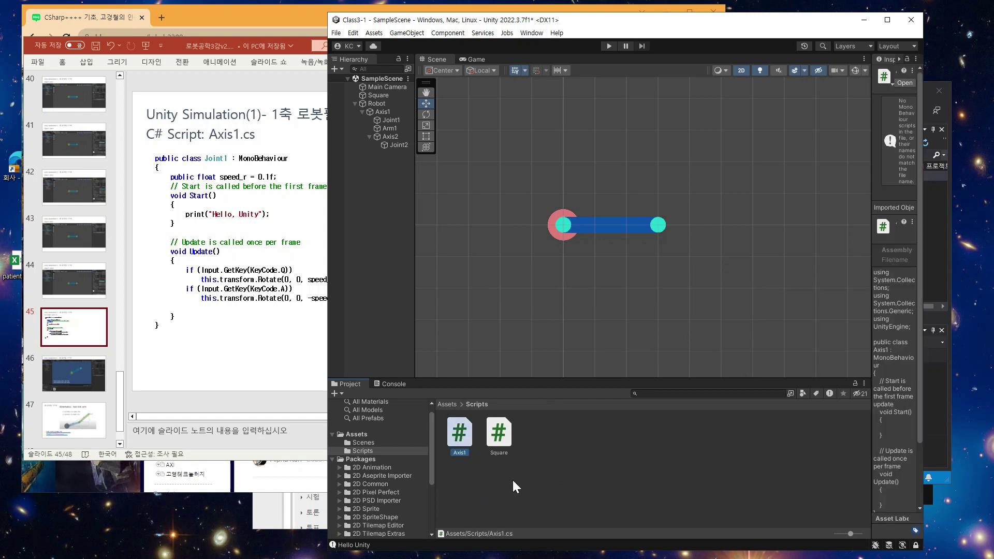
Inspect the Square and Axis1 scripts, and return to PowerPoint to read the Axis1.cs code on slide 45.
click(497, 440)
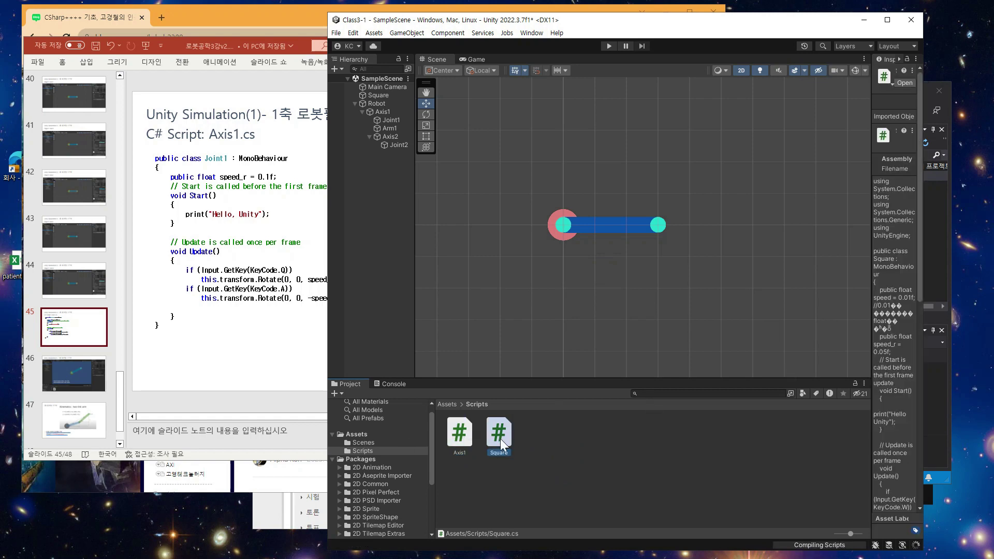
click(458, 442)
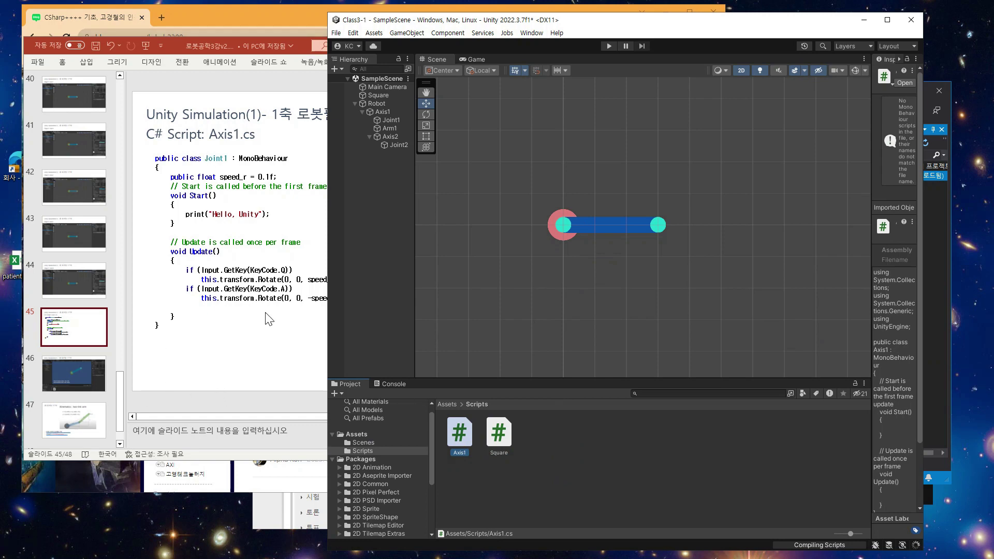
click(273, 366)
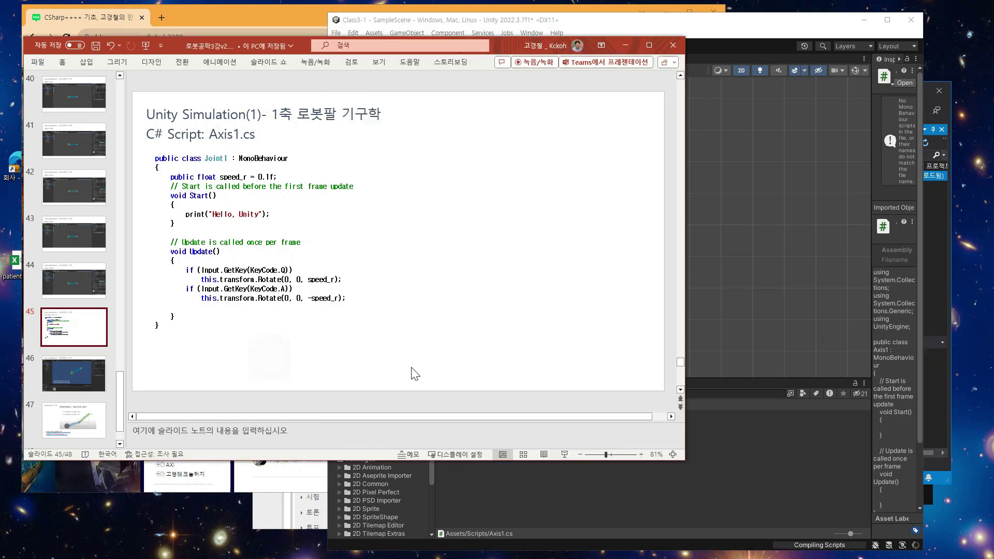
Switch to Unity and save both the current scene and the project.
click(720, 268)
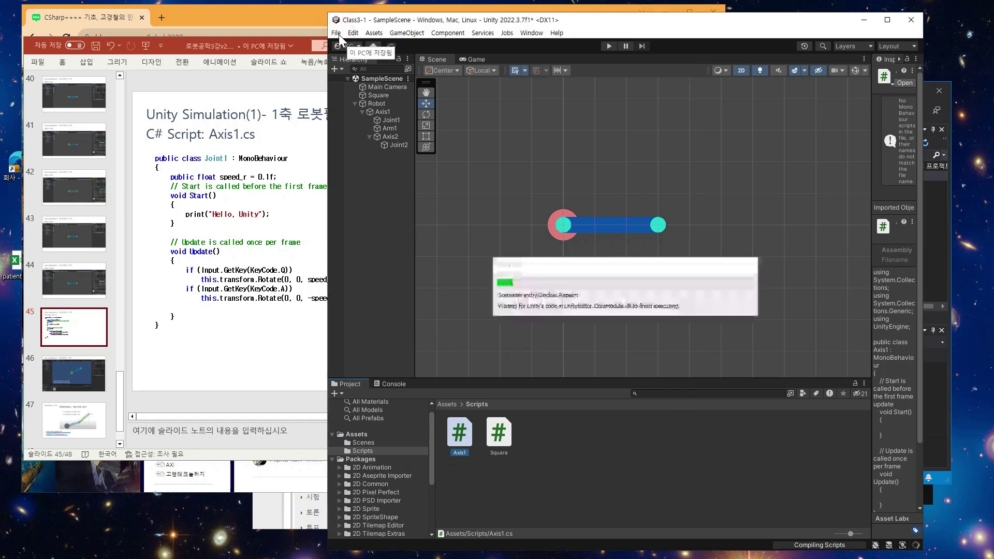
click(337, 33)
click(337, 33)
click(336, 34)
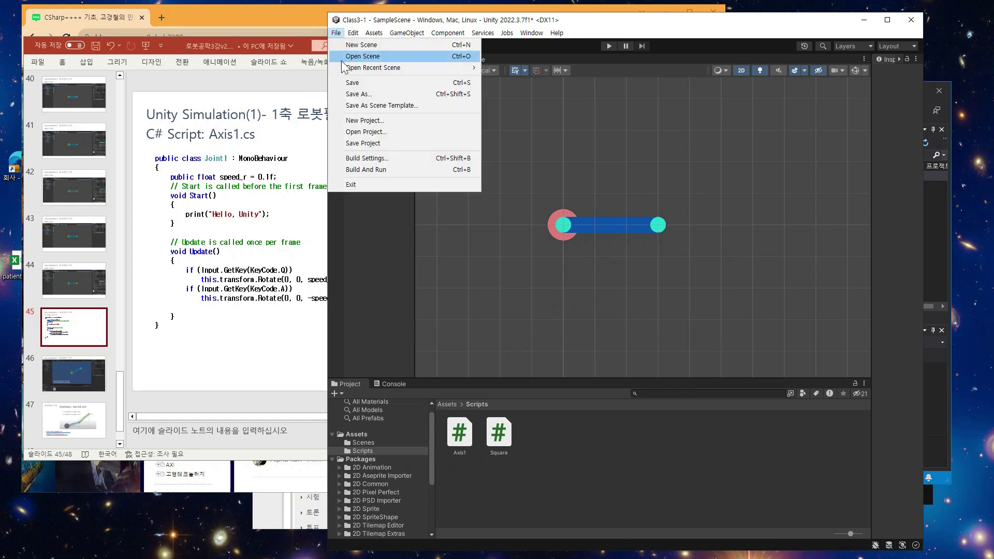
click(354, 83)
click(336, 33)
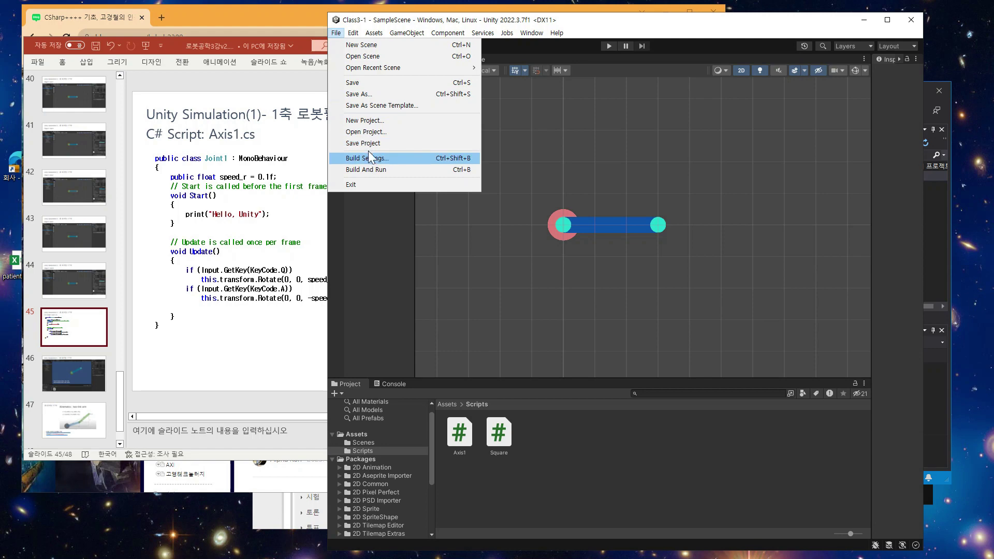
click(363, 143)
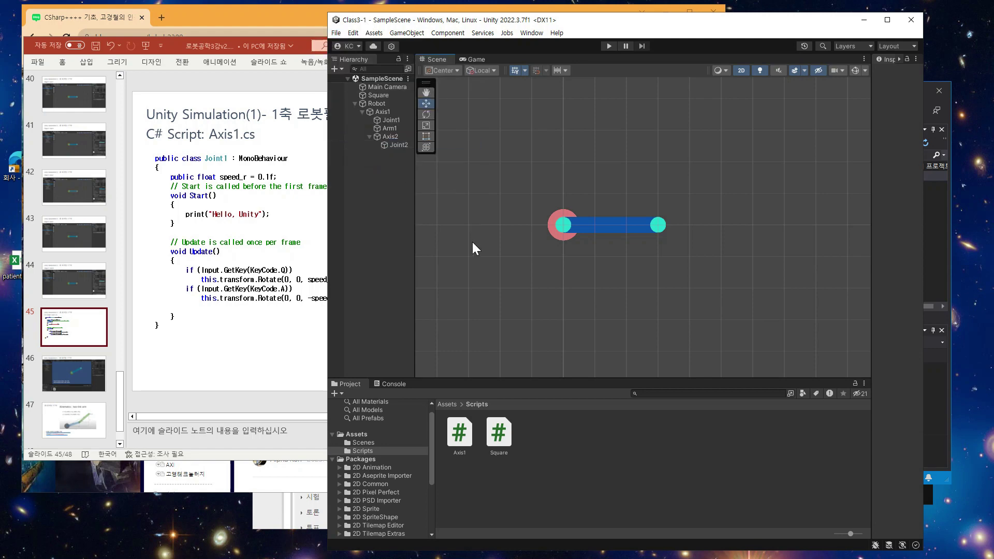
Select the Axis1 script in the Scripts folder.
click(464, 439)
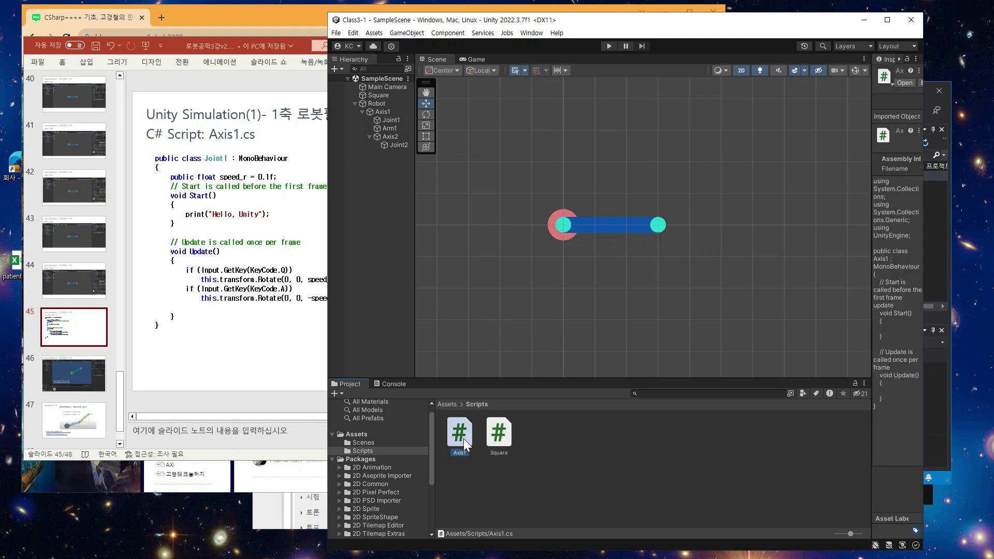